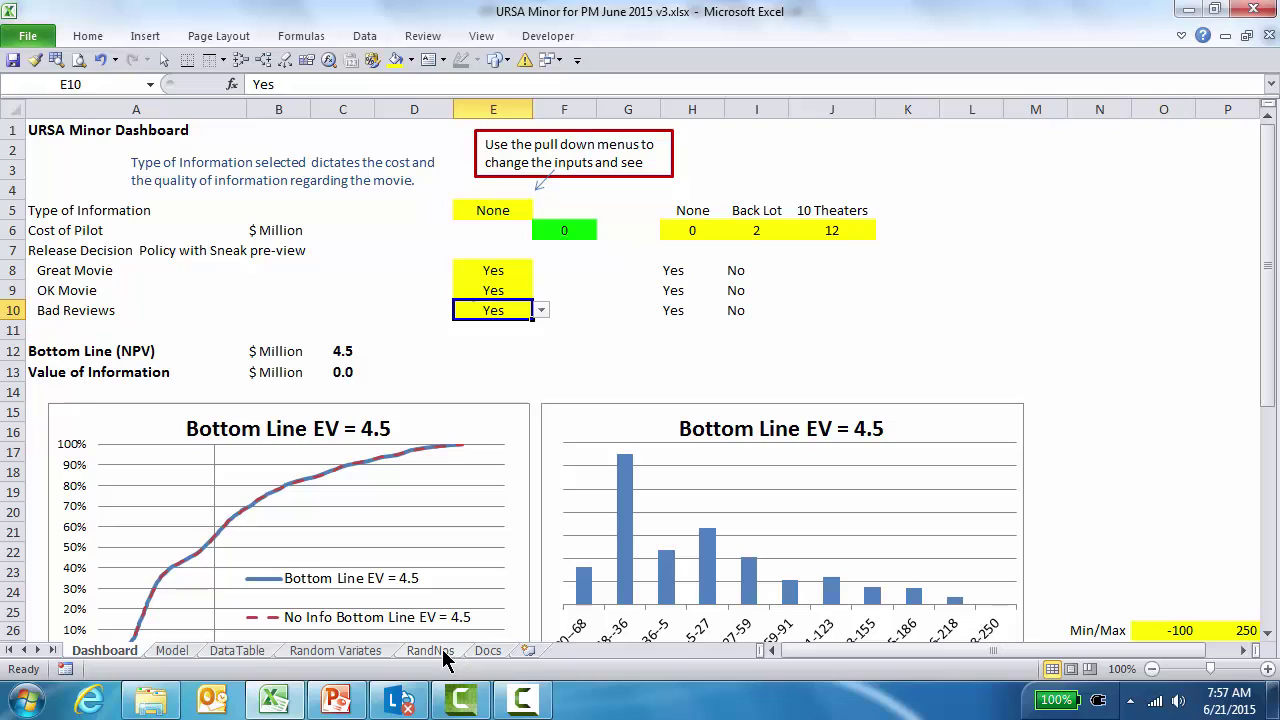
# Step: Examine the Type of Information options, the release policy inputs, and the Bottom Line and Value of Information charts on the dashboard
pyautogui.click(343, 289)
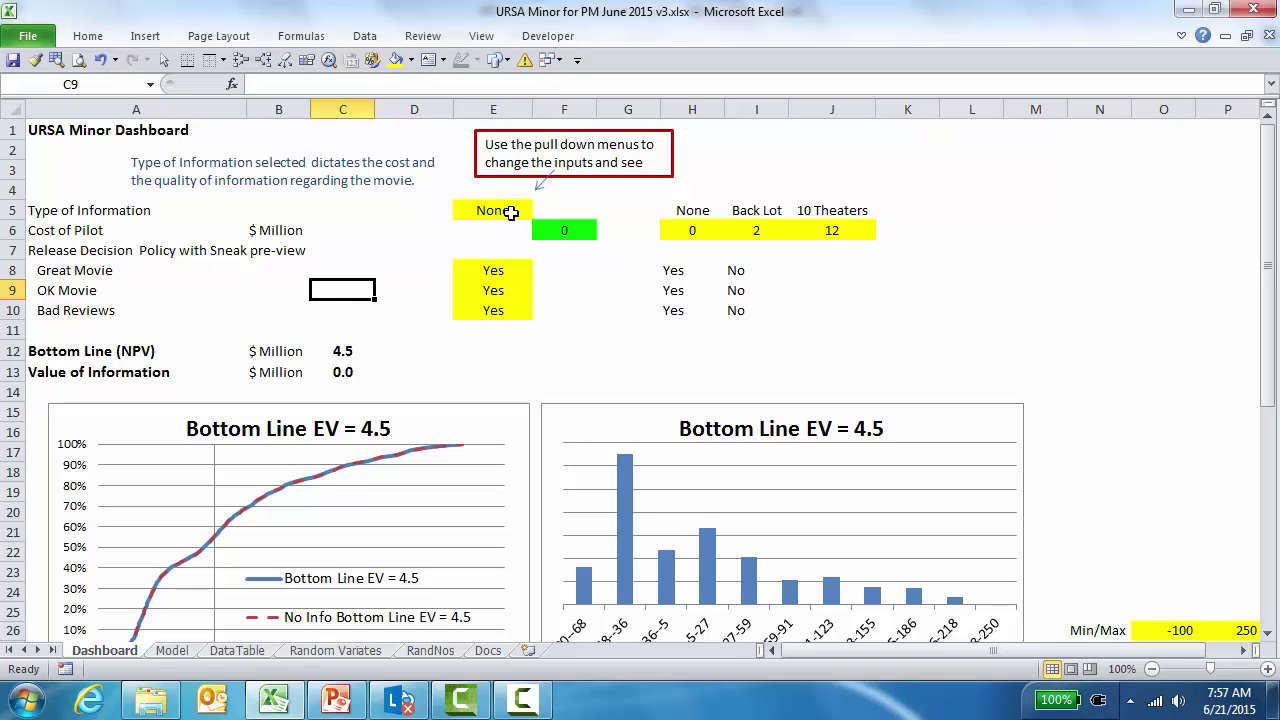
pyautogui.click(511, 212)
pyautogui.click(546, 211)
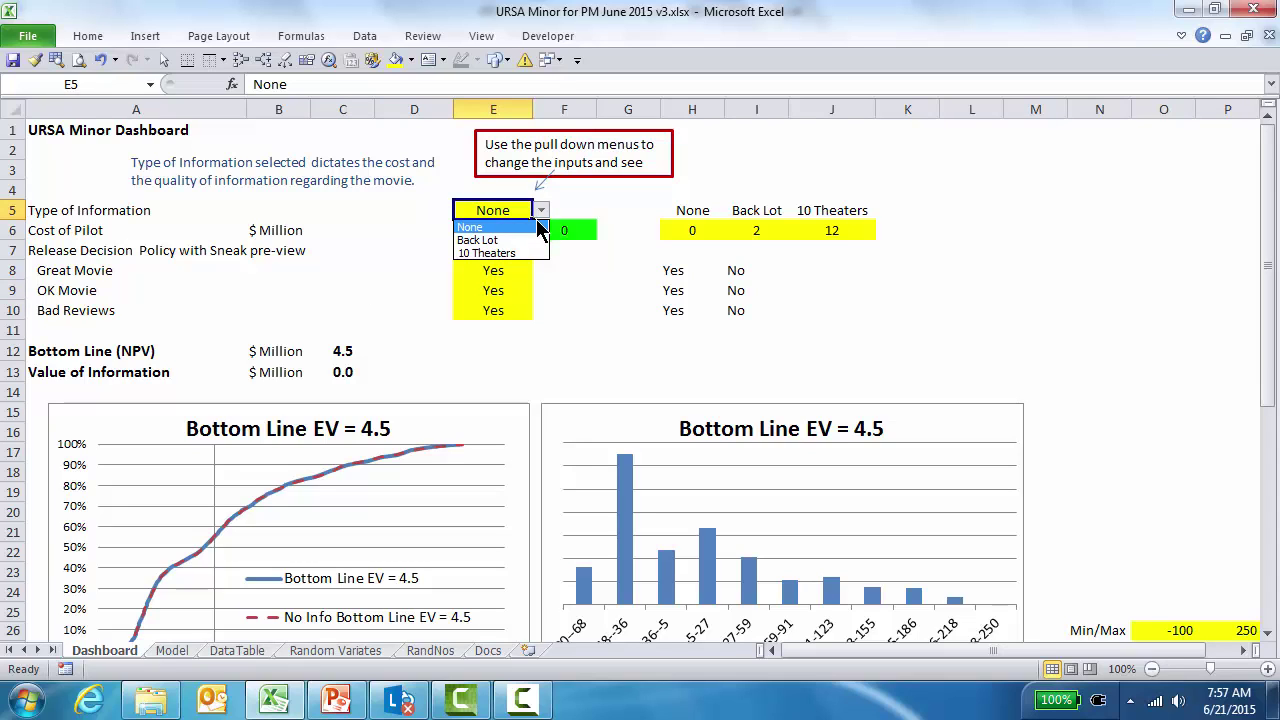
pyautogui.press('Escape')
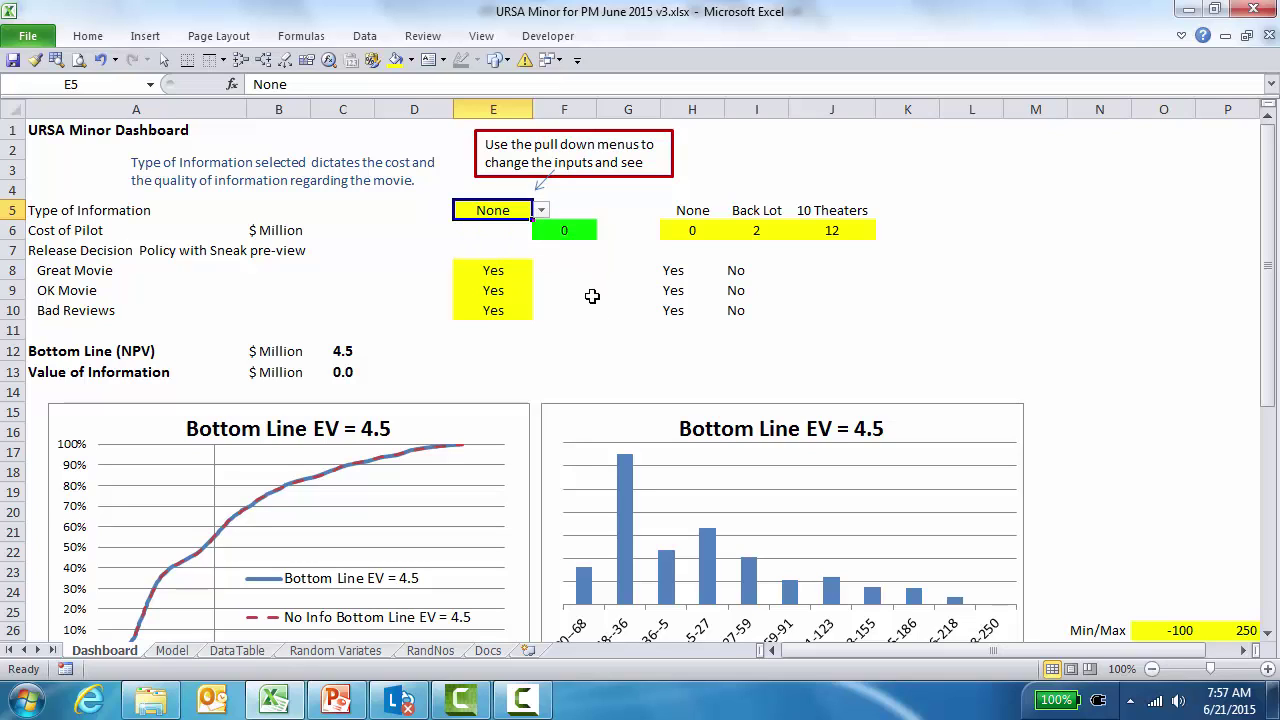
pyautogui.click(502, 271)
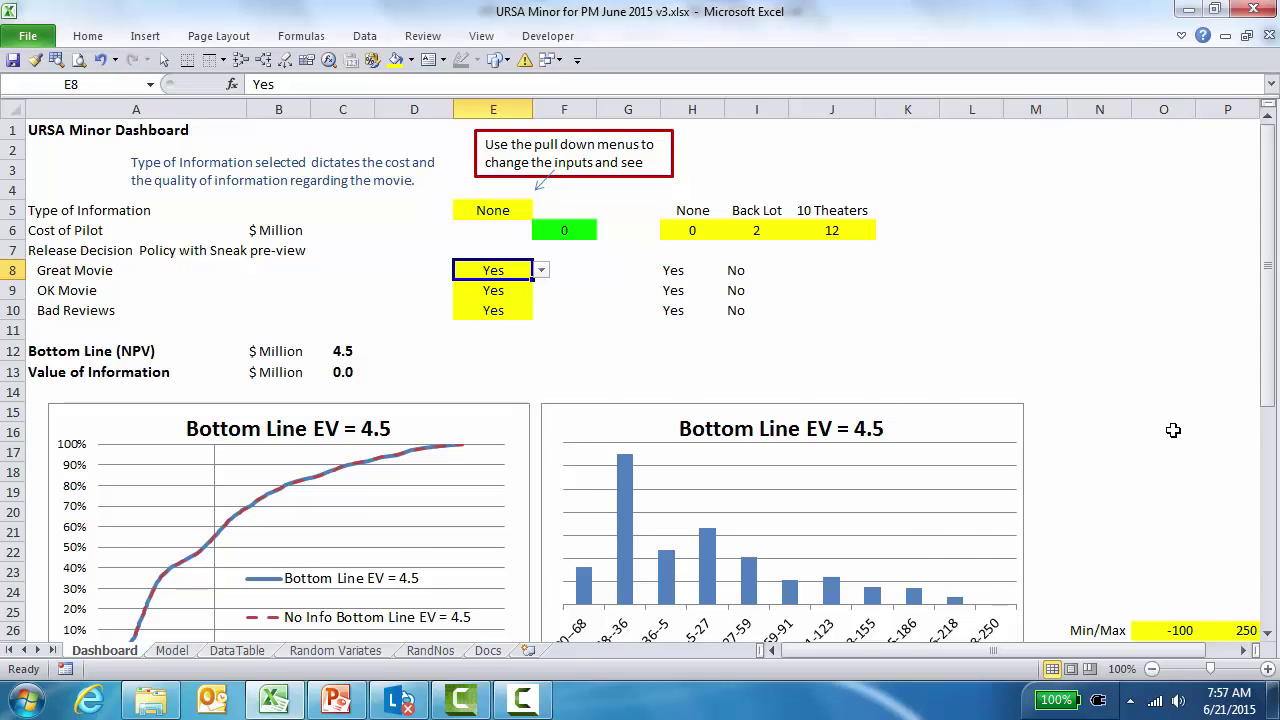
pyautogui.scroll(-1, 644, 230)
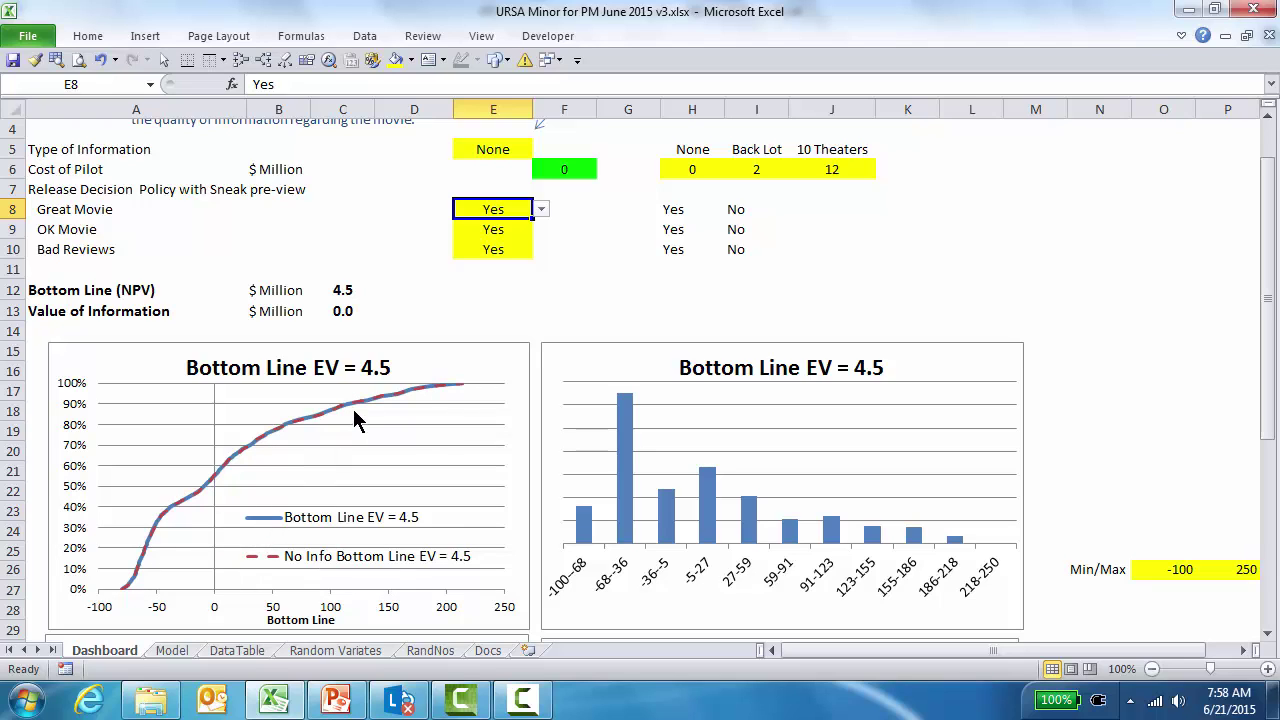
pyautogui.moveTo(353, 410)
pyautogui.scroll(-5, 1145, 473)
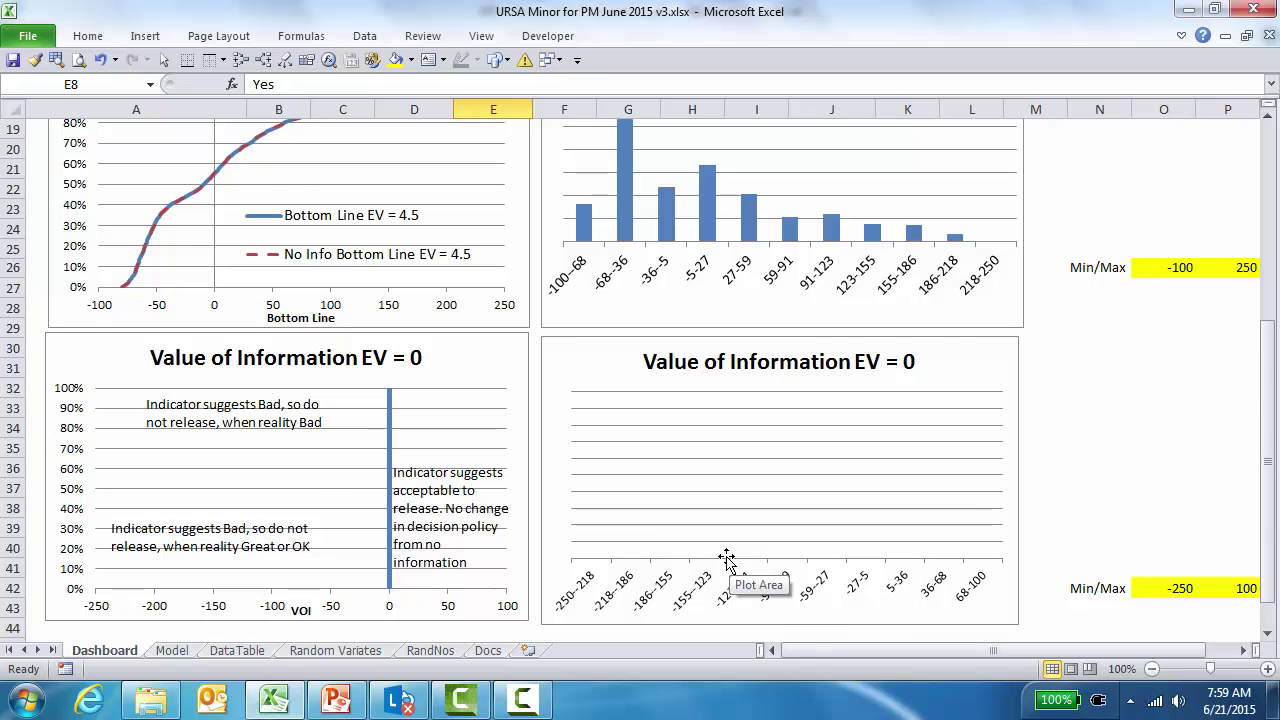
pyautogui.scroll(6, 727, 560)
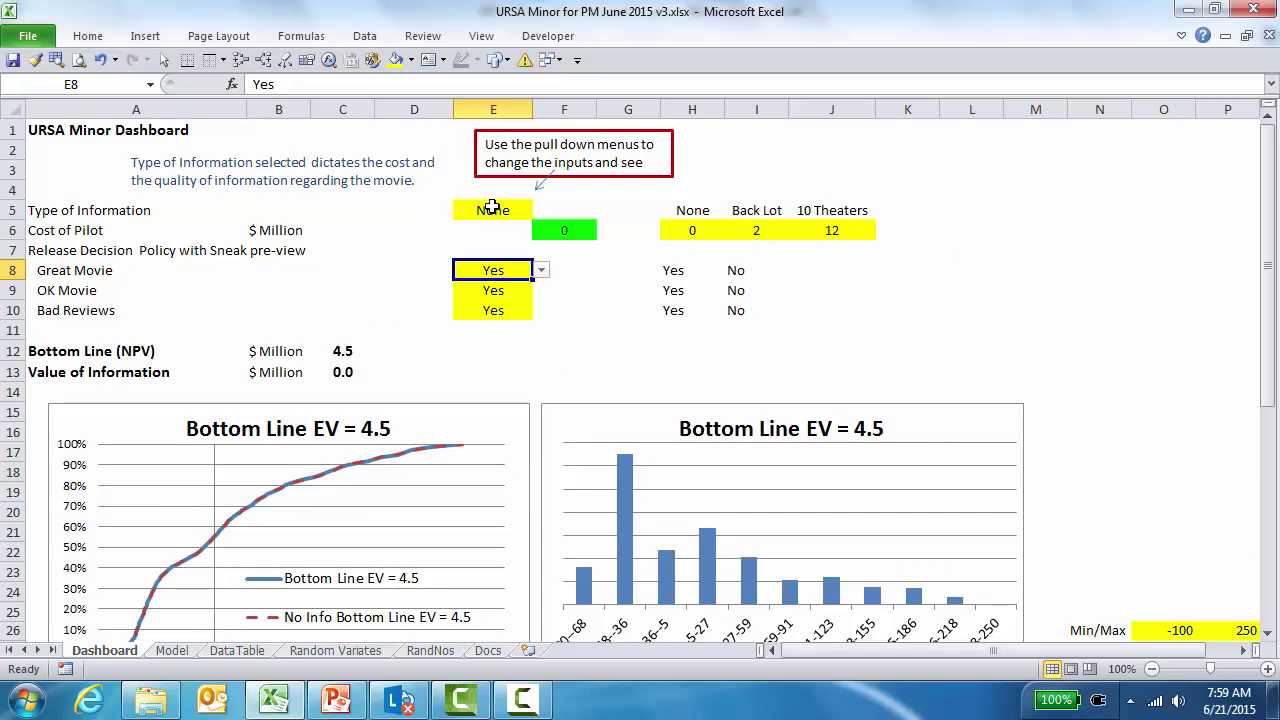
pyautogui.click(492, 208)
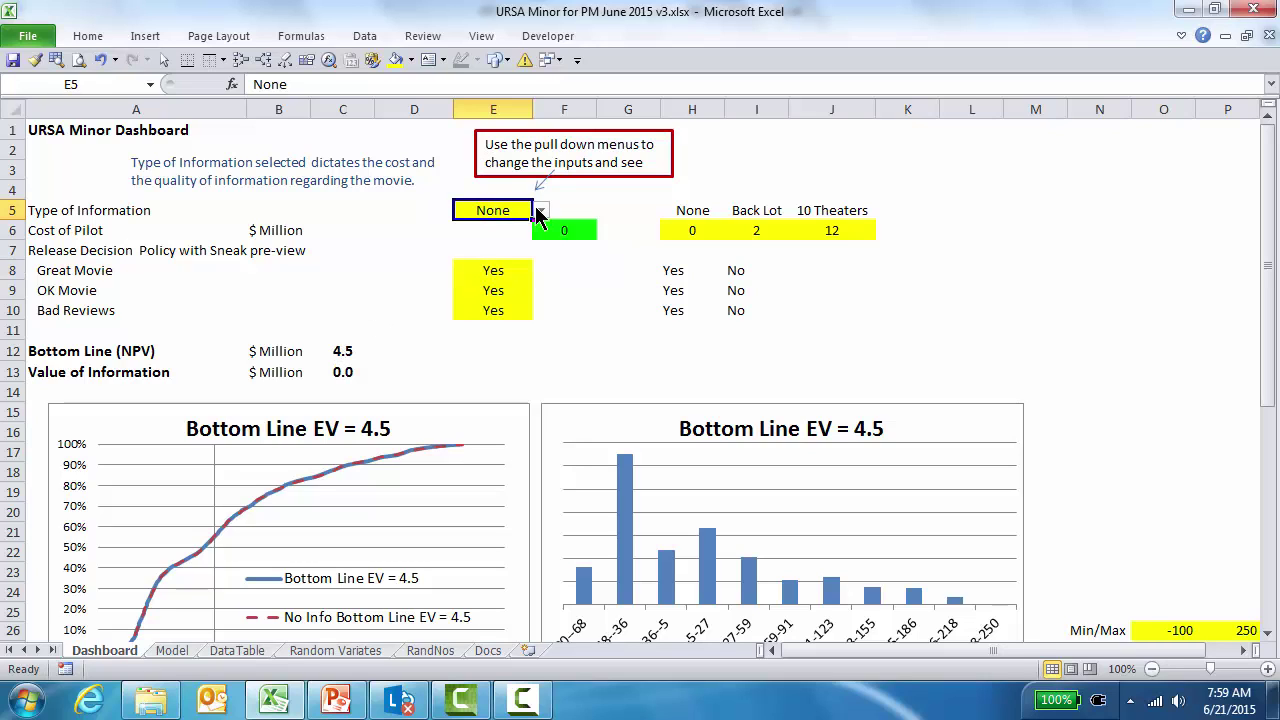
pyautogui.click(540, 211)
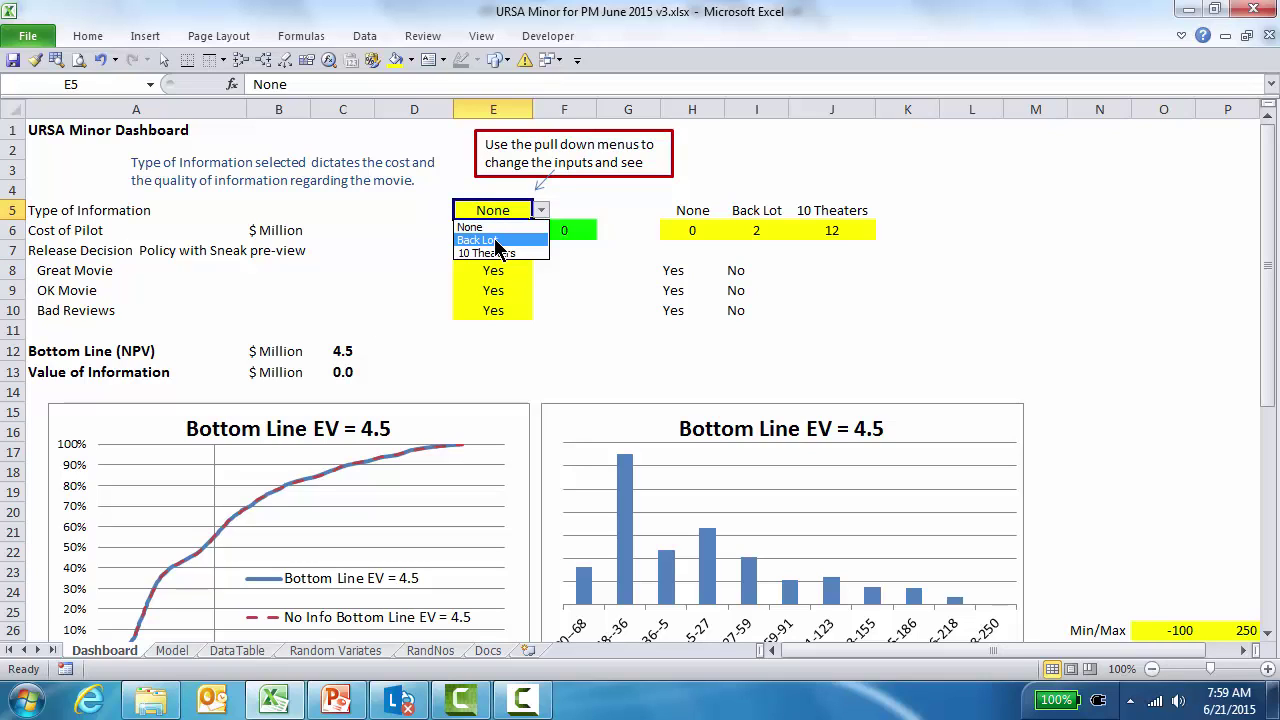
pyautogui.click(497, 241)
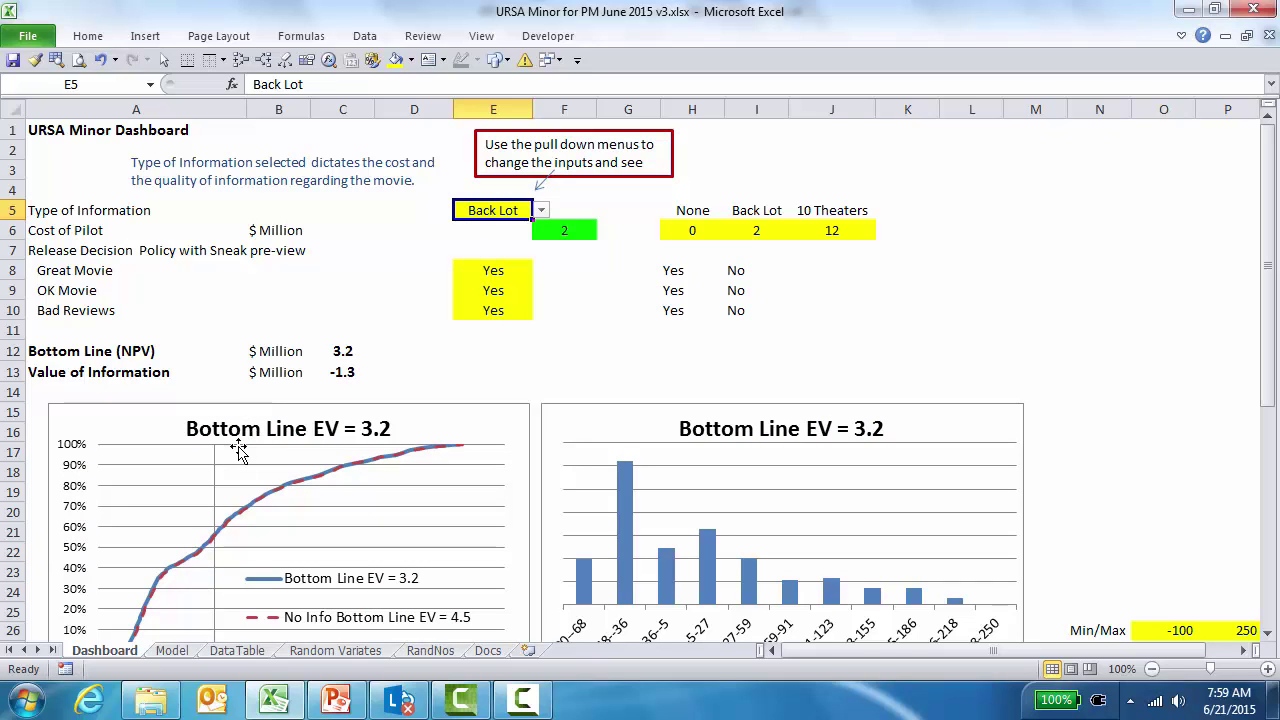
pyautogui.click(542, 210)
pyautogui.click(491, 227)
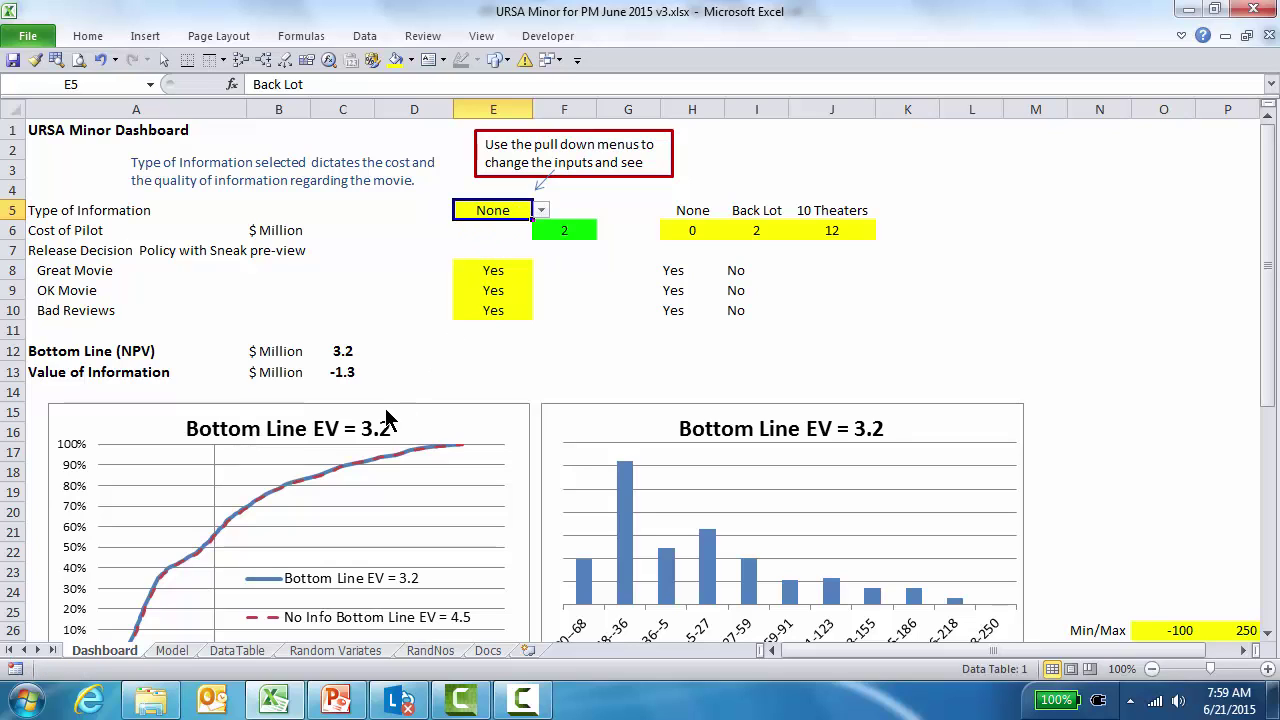
# Step: Copy the Bottom Line and Value of Information results in C12:C13 into E12:E13 as static values with their formatting
pyautogui.moveTo(341, 355); pyautogui.dragTo(338, 371)
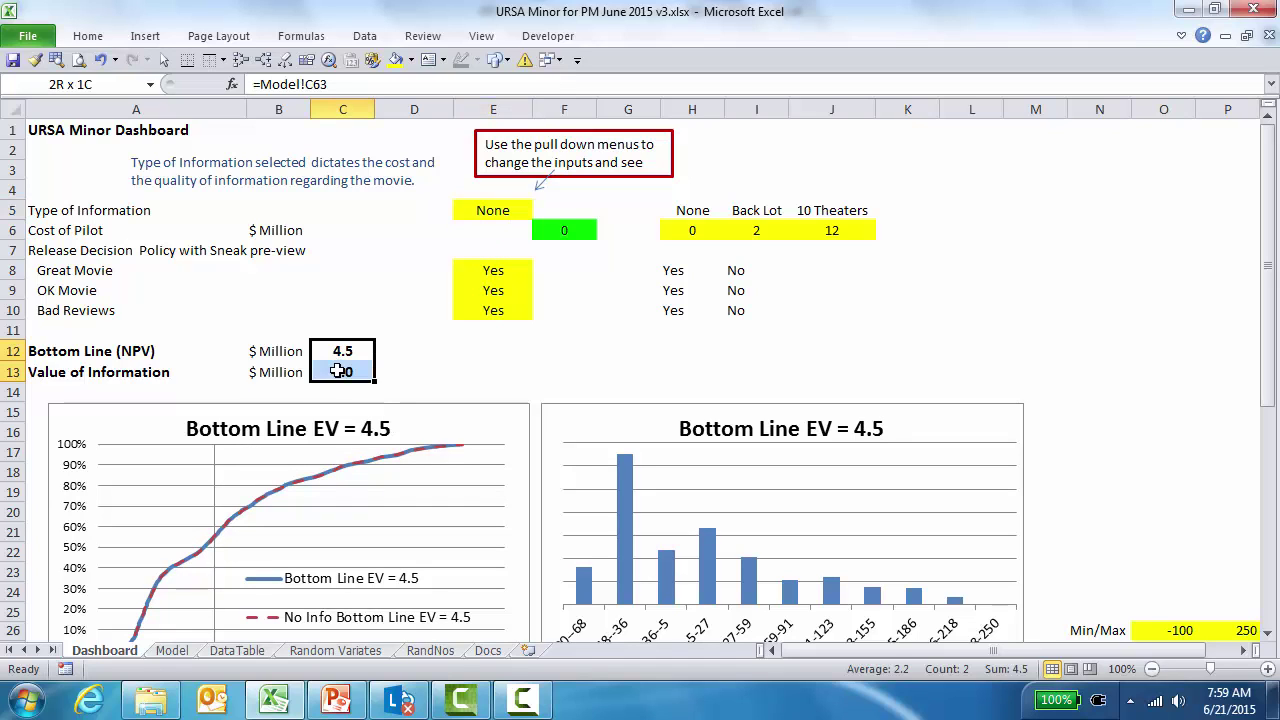
pyautogui.hotkey('ctrl', 'c')
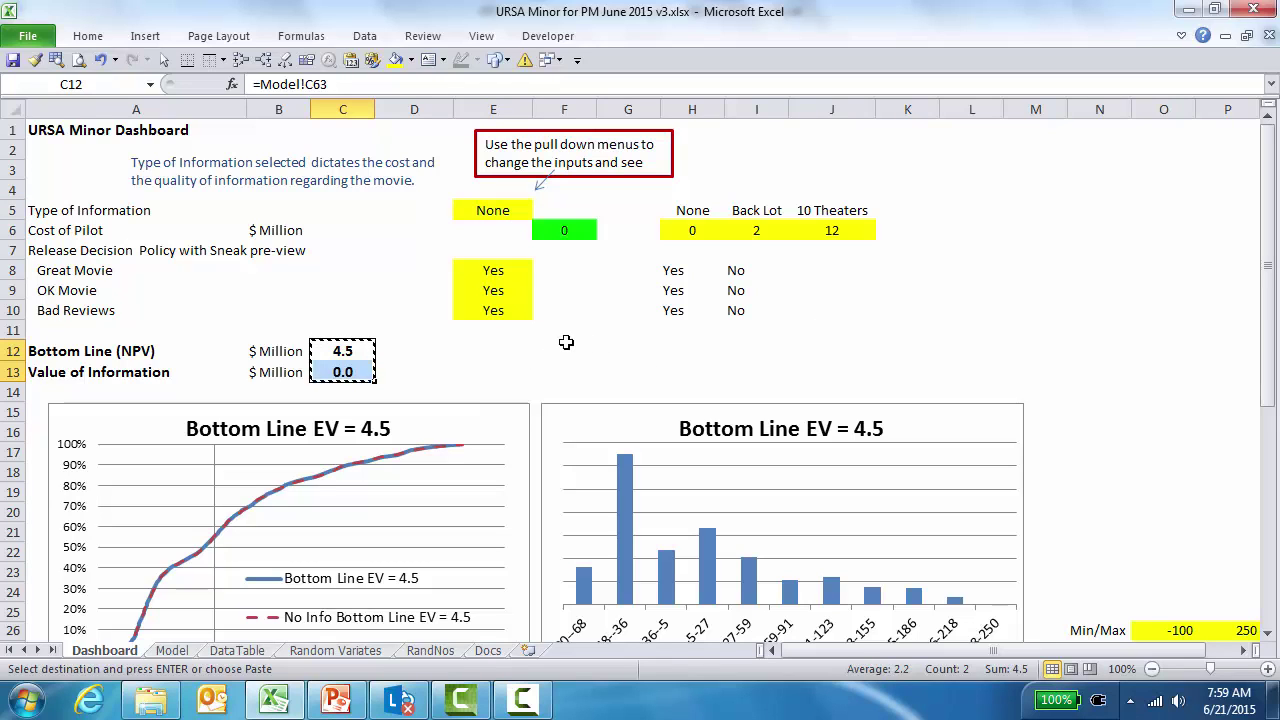
pyautogui.click(513, 349)
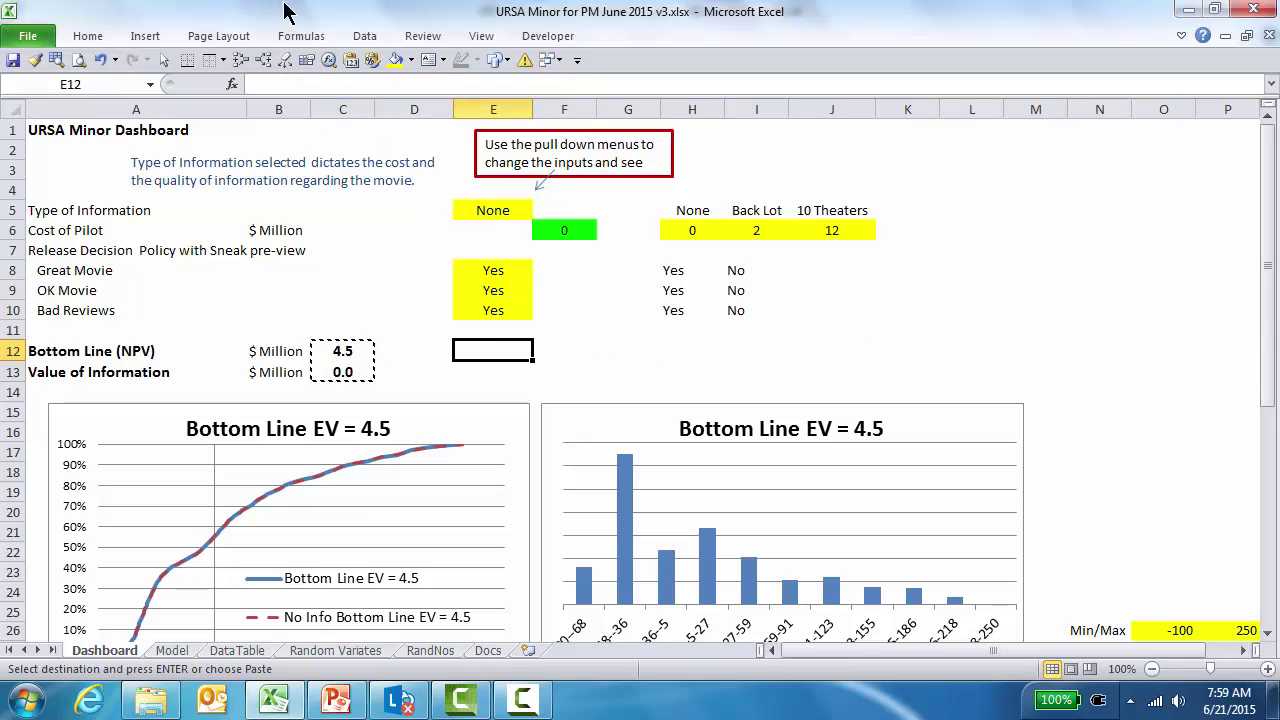
pyautogui.click(344, 62)
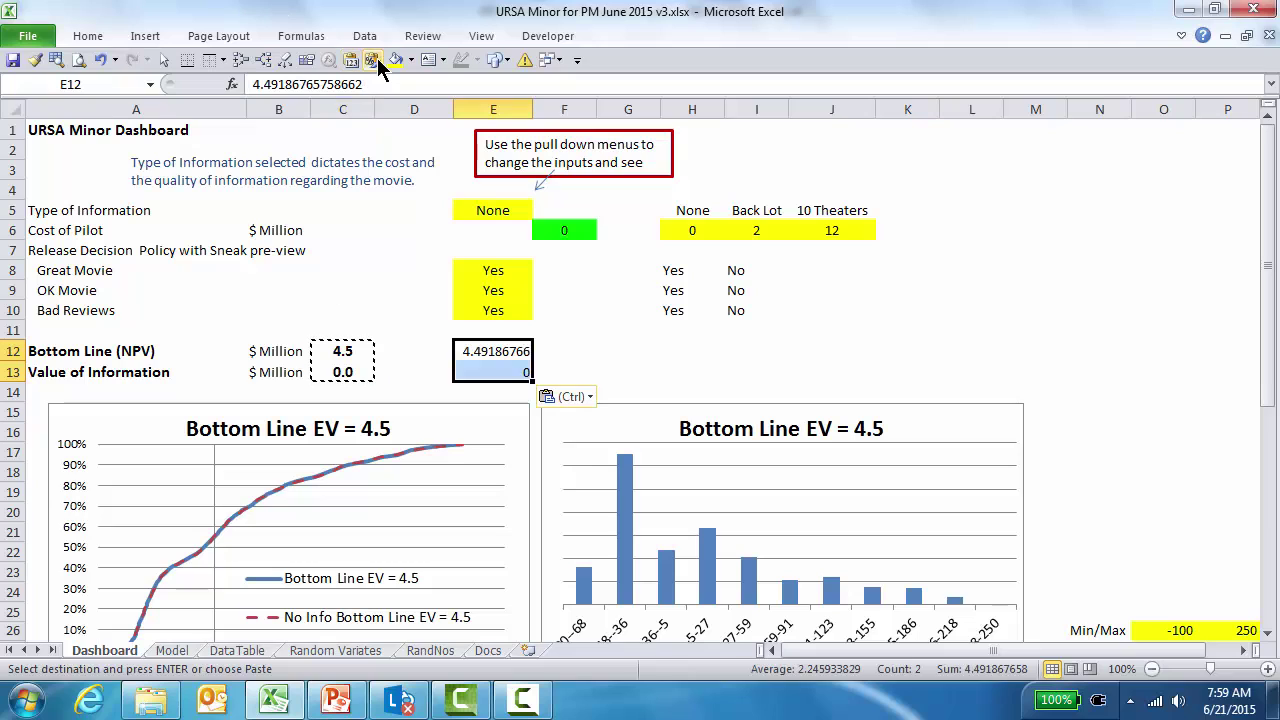
# Step: Set the Type of Information in E5 to Back Lot
pyautogui.click(499, 207)
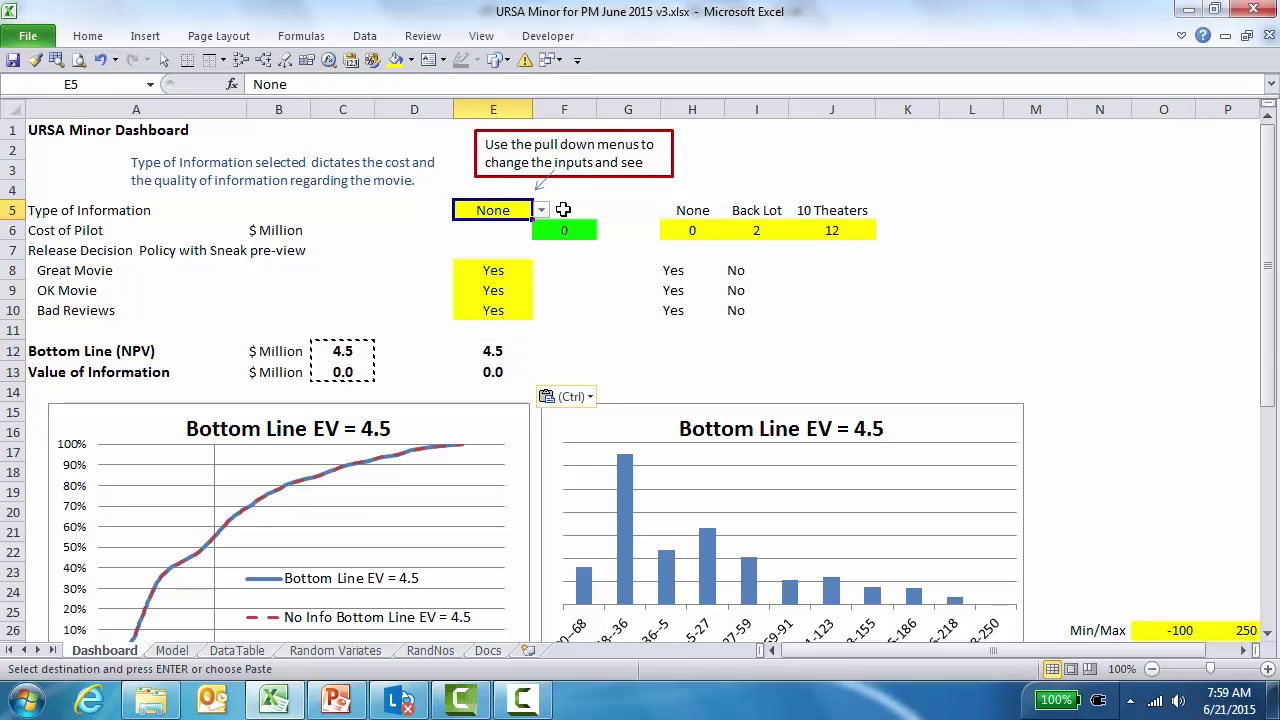
pyautogui.click(542, 210)
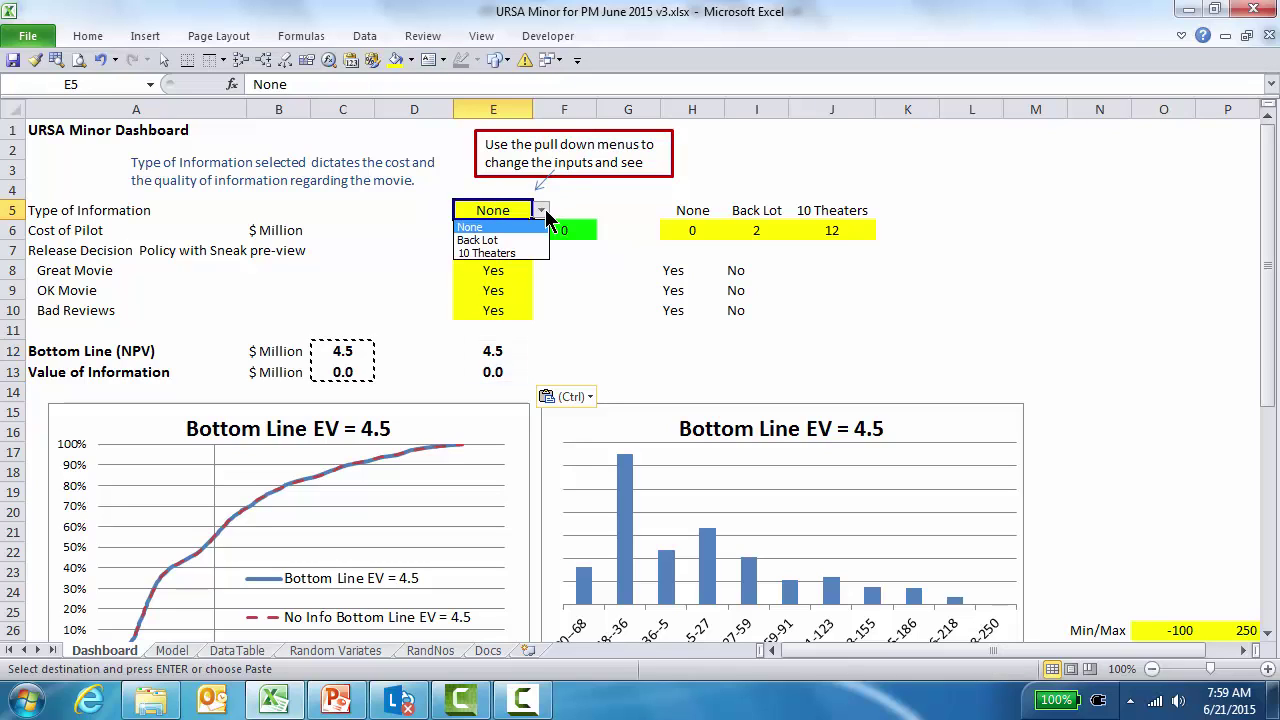
pyautogui.click(487, 241)
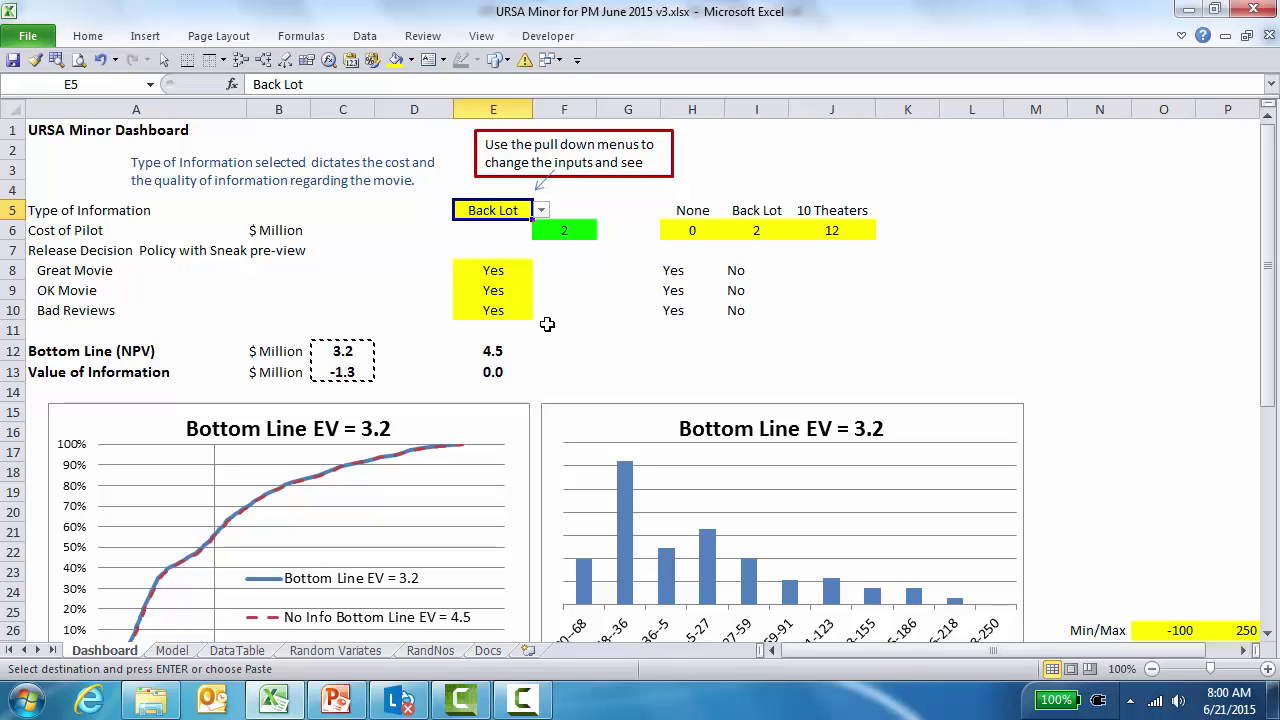
# Step: Set the release decision policy to No for both OK Movie and Bad Reviews
pyautogui.click(490, 291)
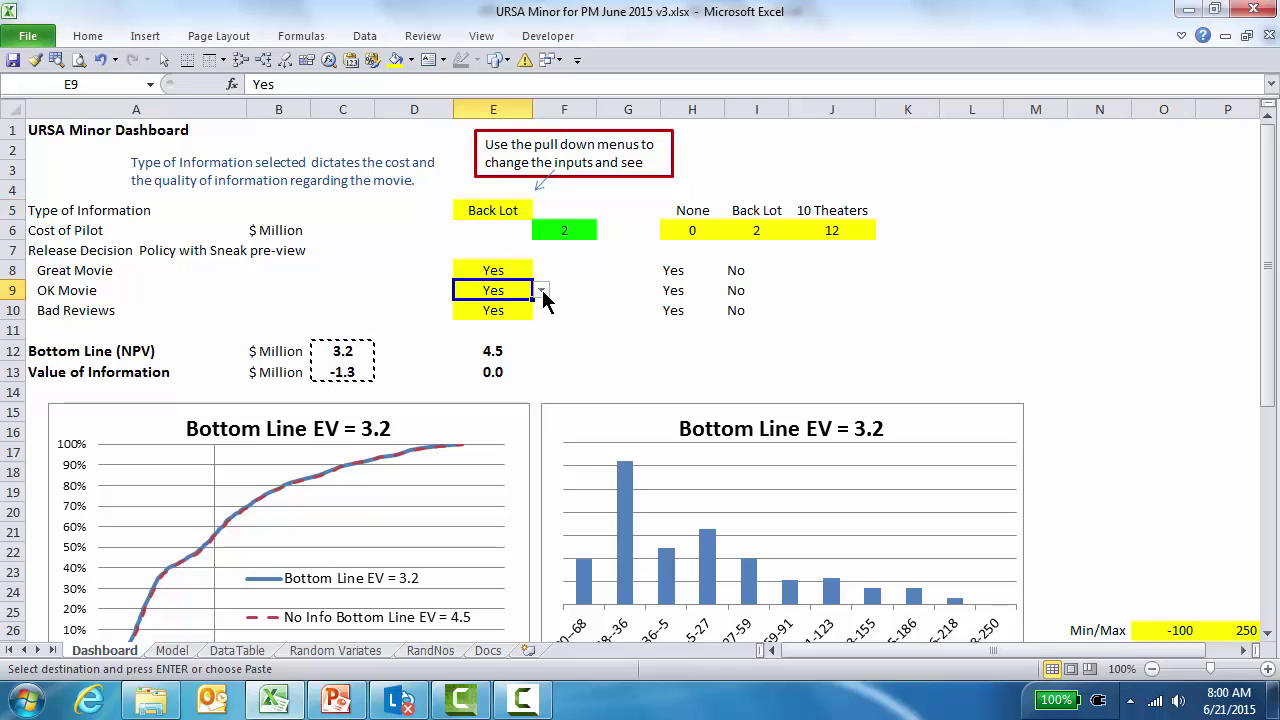
pyautogui.click(542, 290)
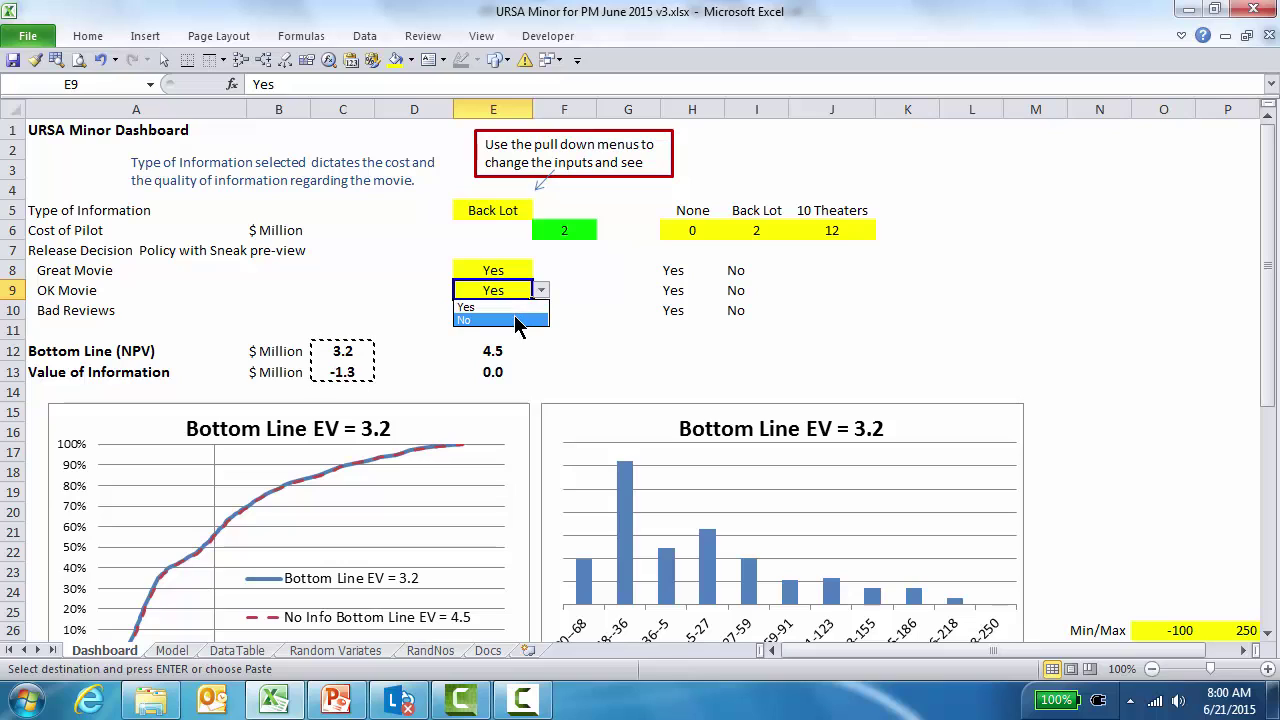
pyautogui.click(513, 319)
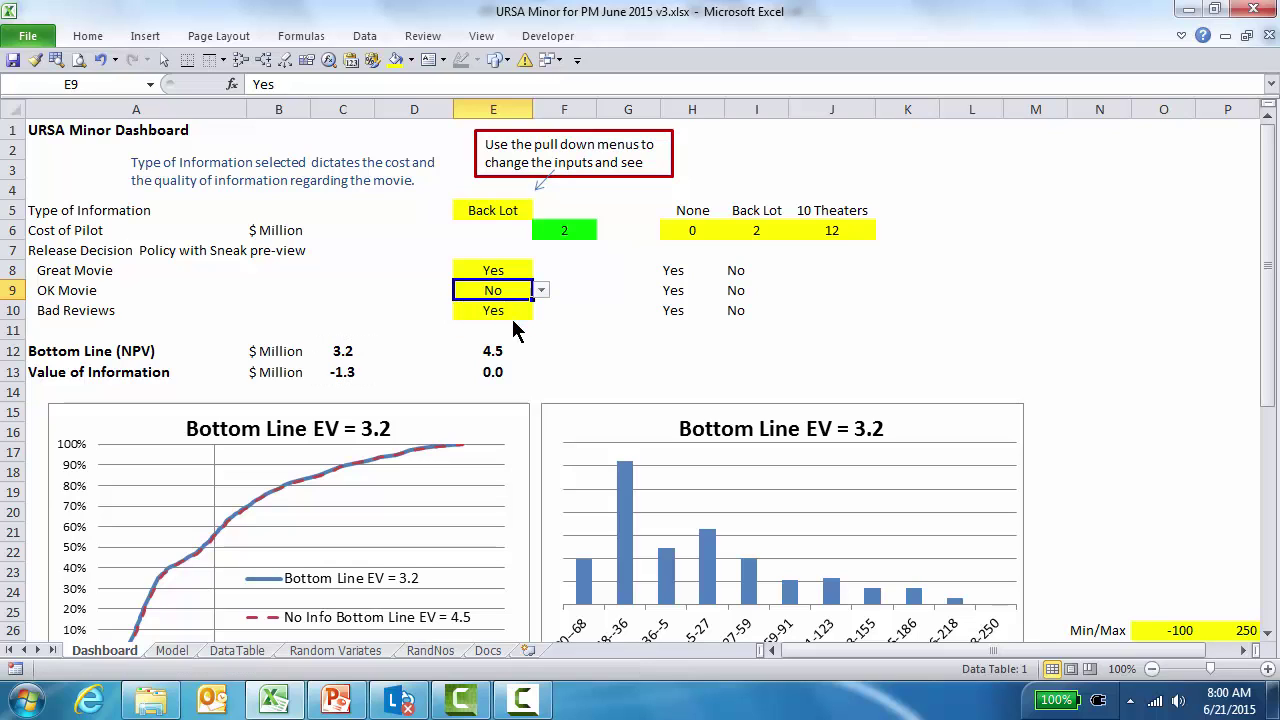
pyautogui.click(498, 310)
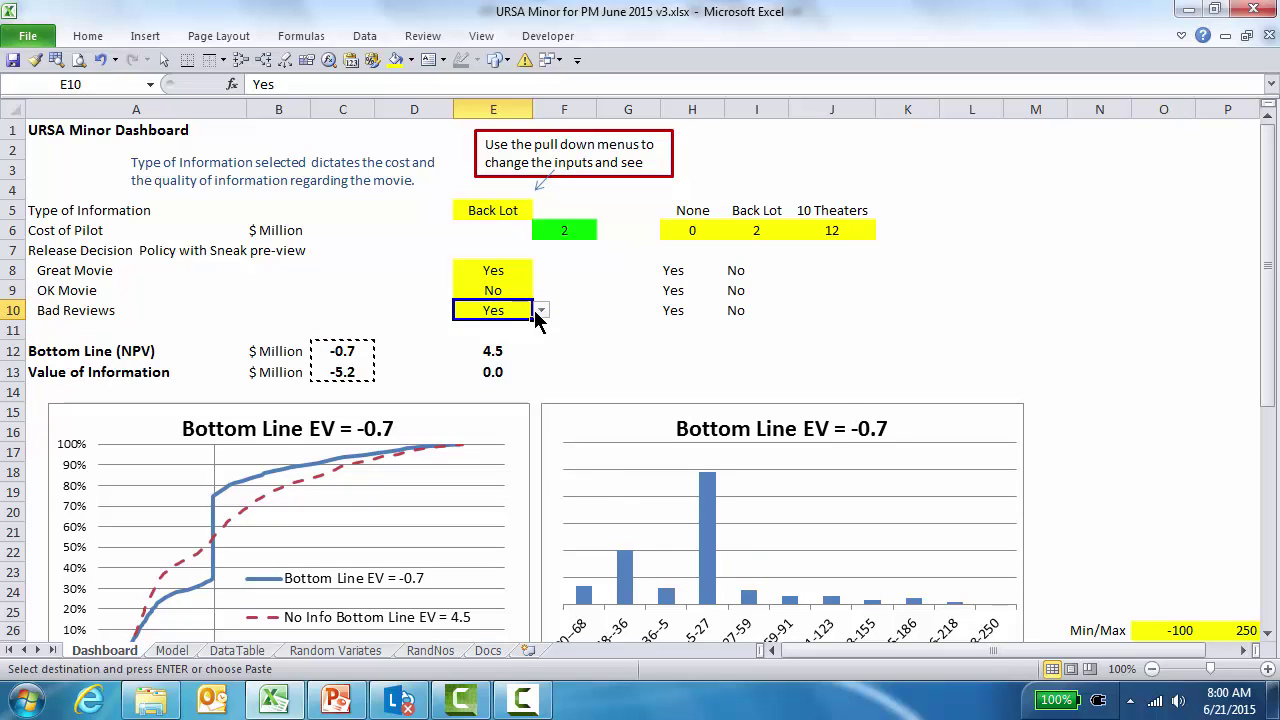
pyautogui.click(541, 310)
pyautogui.click(500, 341)
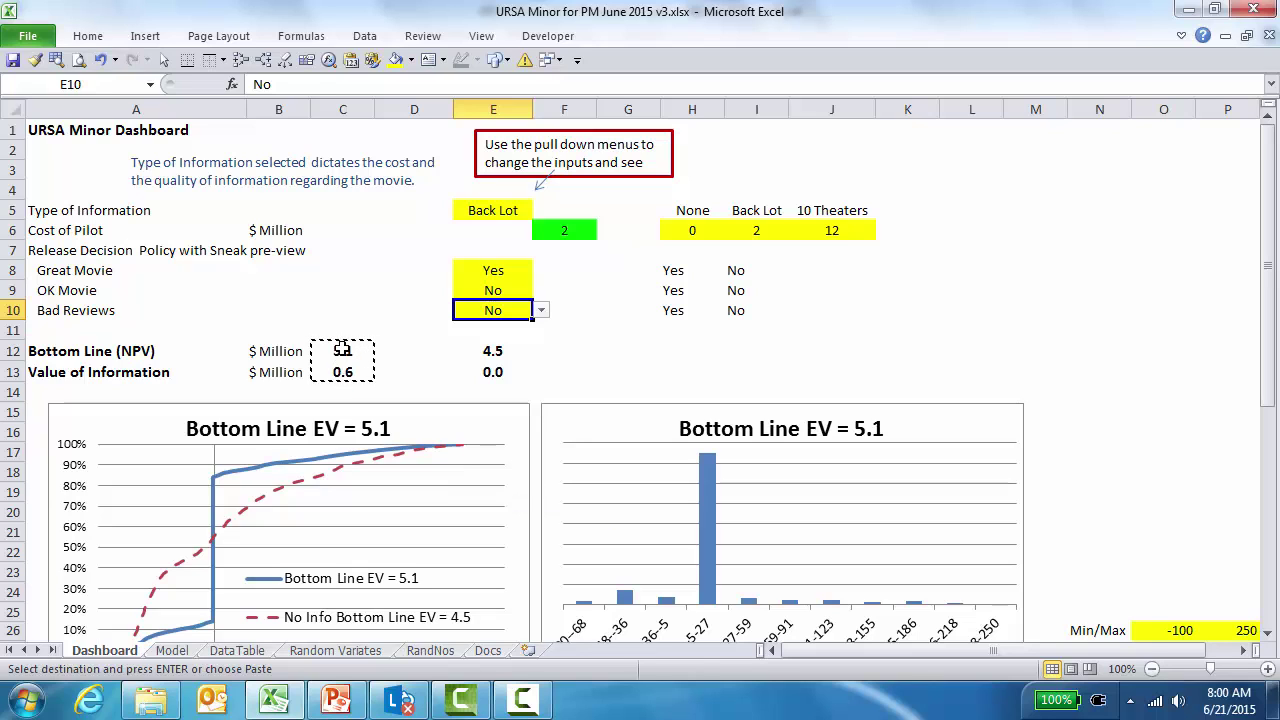
# Step: Copy the results in C12:C13 into F12:F13 as static values with their formatting
pyautogui.moveTo(340, 348); pyautogui.dragTo(342, 371)
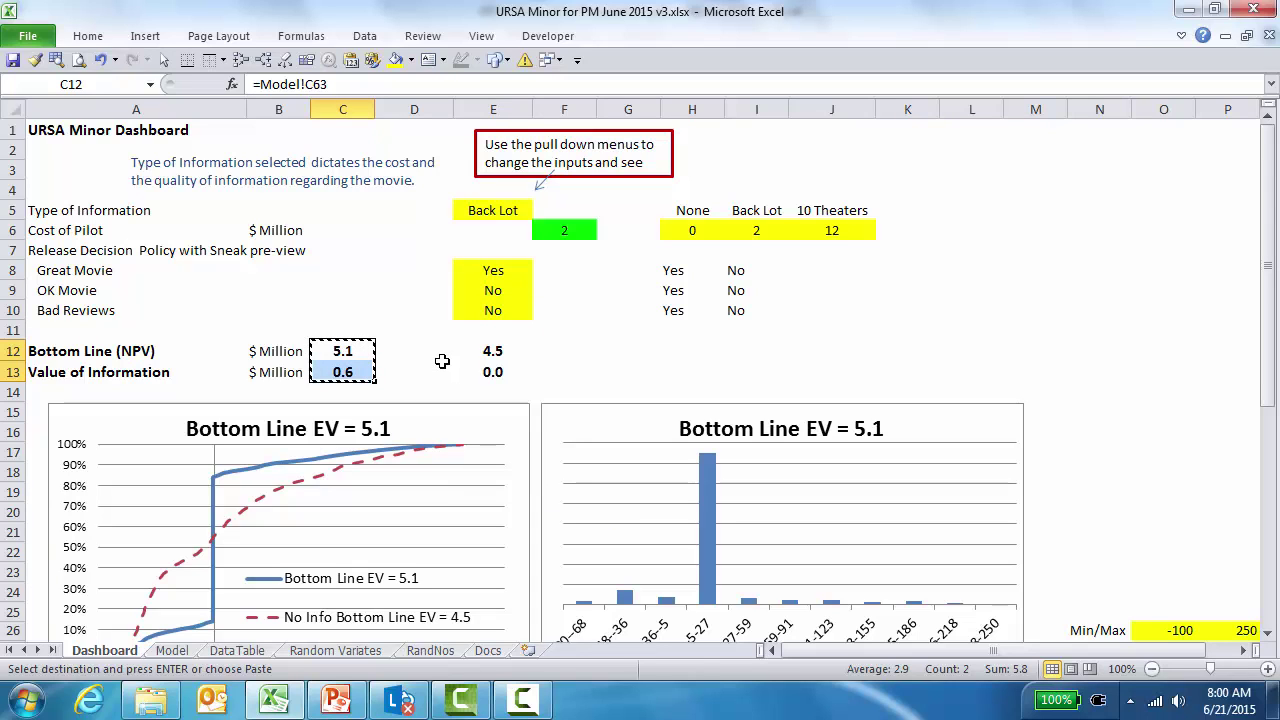
pyautogui.press('Right')
pyautogui.press('Right')
pyautogui.press('Right')
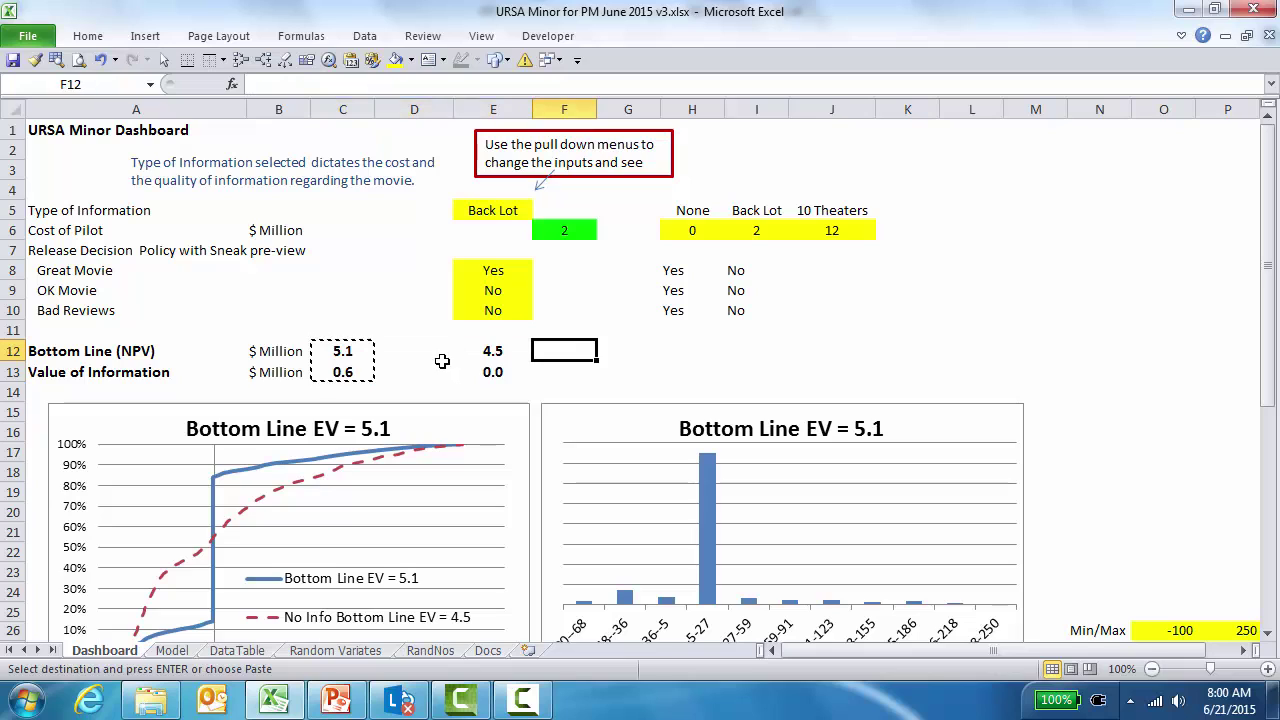
pyautogui.click(358, 60)
pyautogui.click(367, 59)
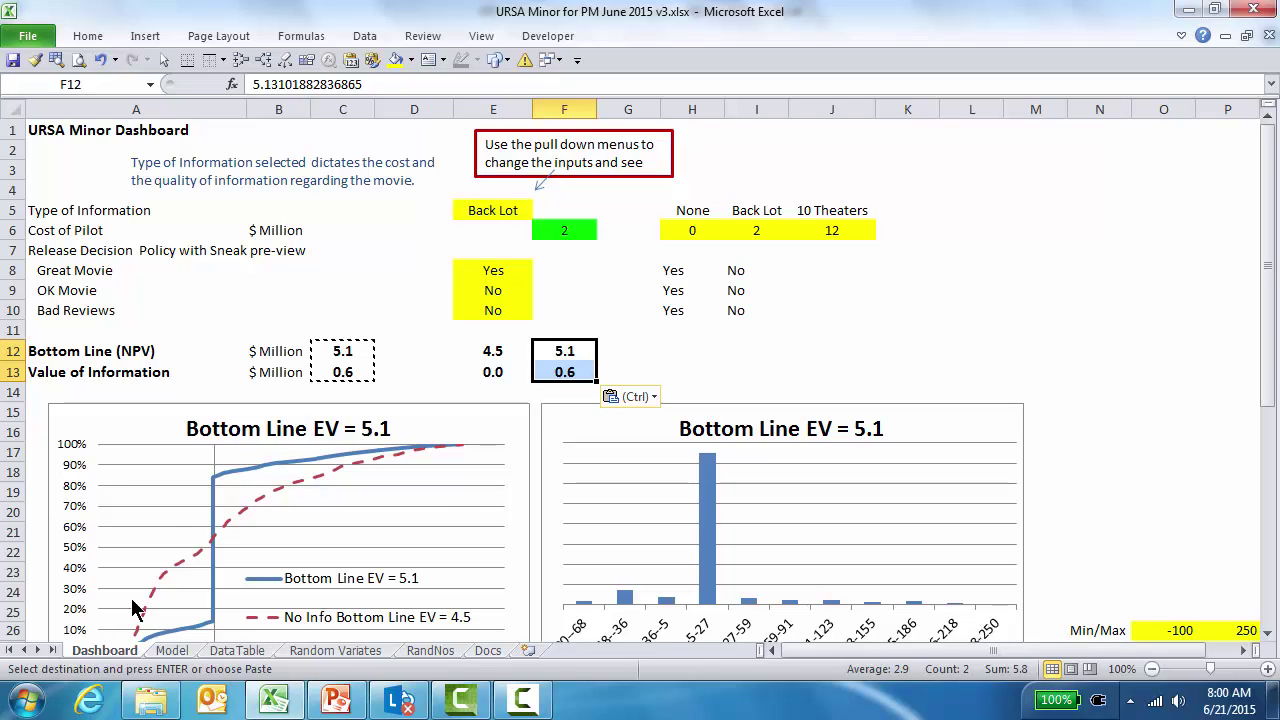
# Step: Set the release decision policy for OK Movie in E9 to Yes
pyautogui.scroll(-1, 707, 524)
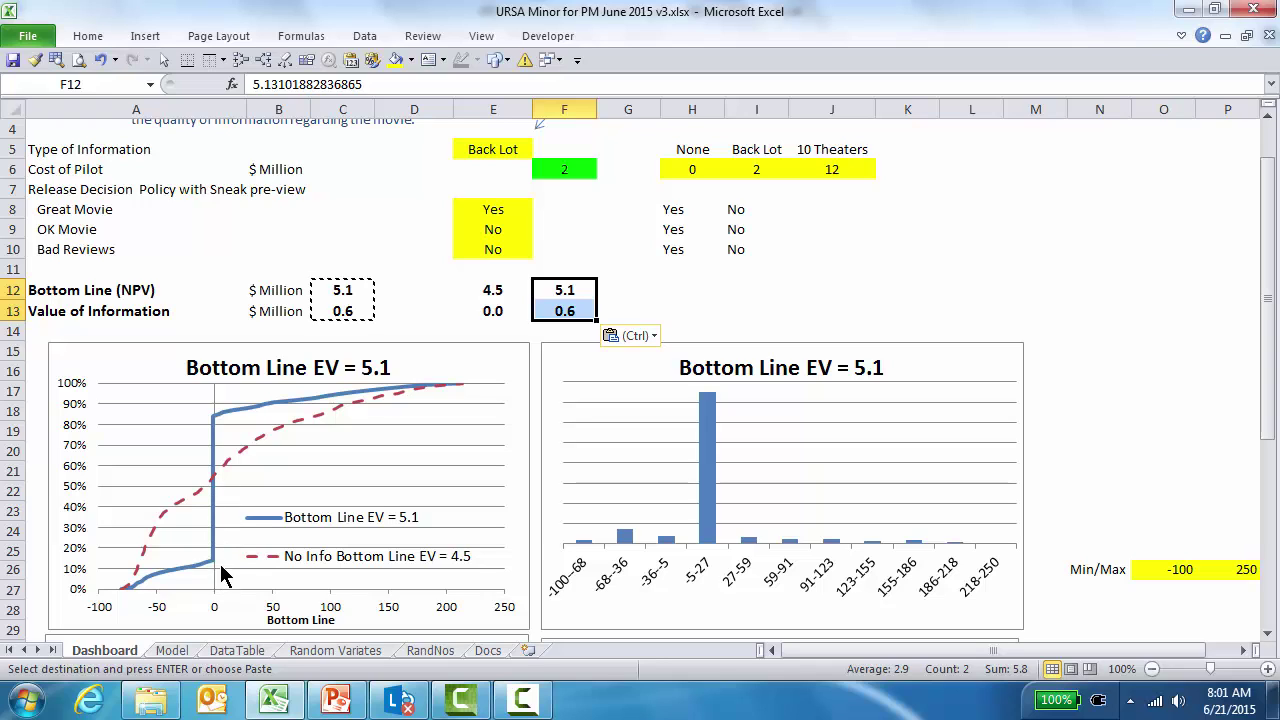
pyautogui.moveTo(213, 418)
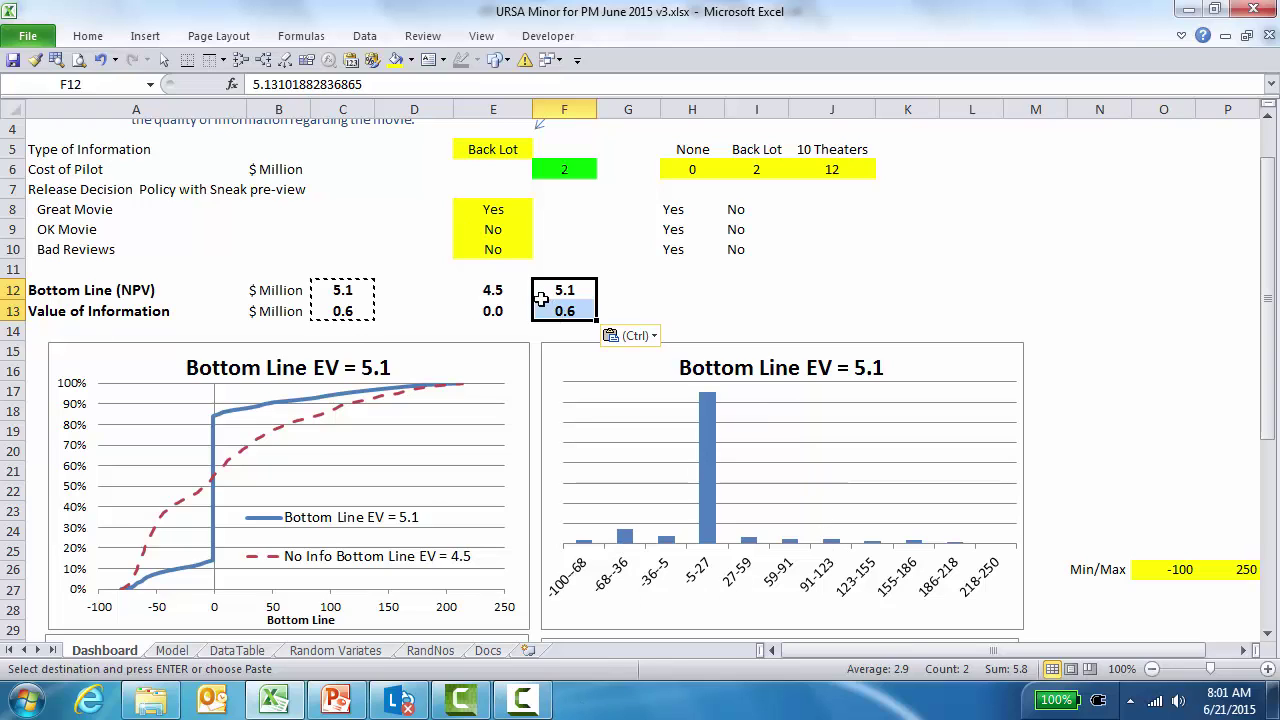
pyautogui.click(487, 226)
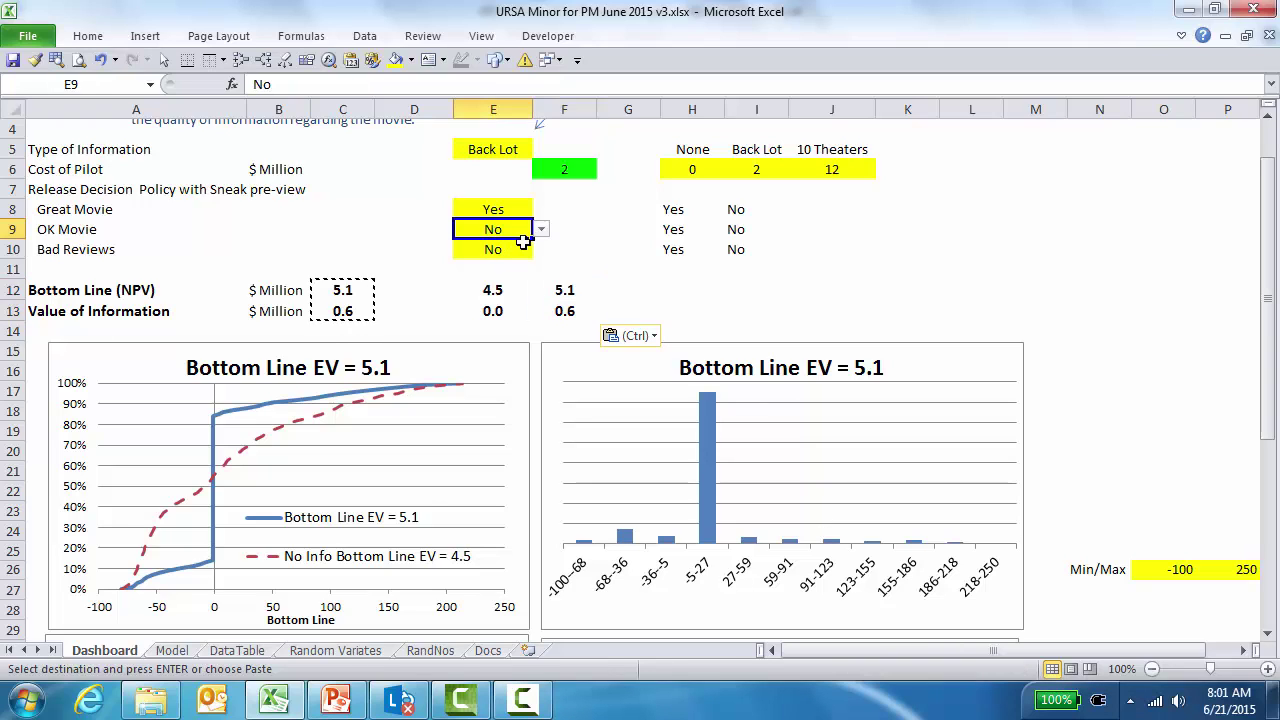
pyautogui.click(541, 229)
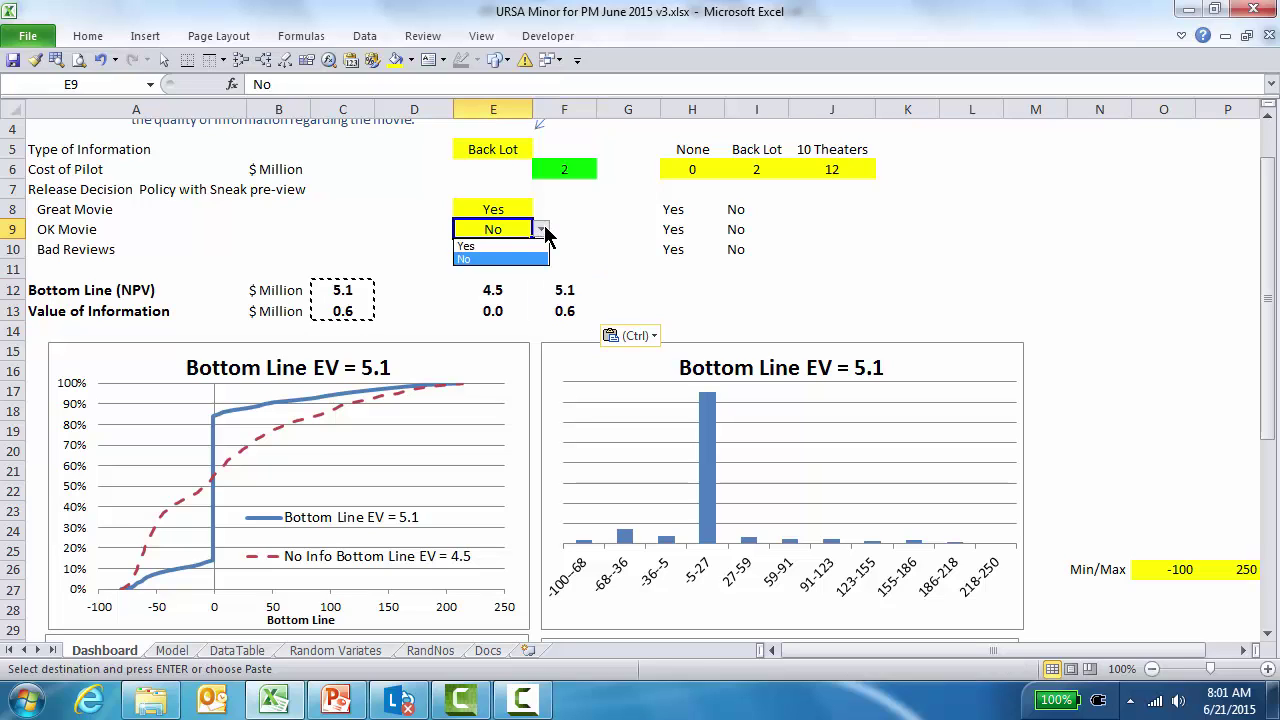
pyautogui.click(507, 246)
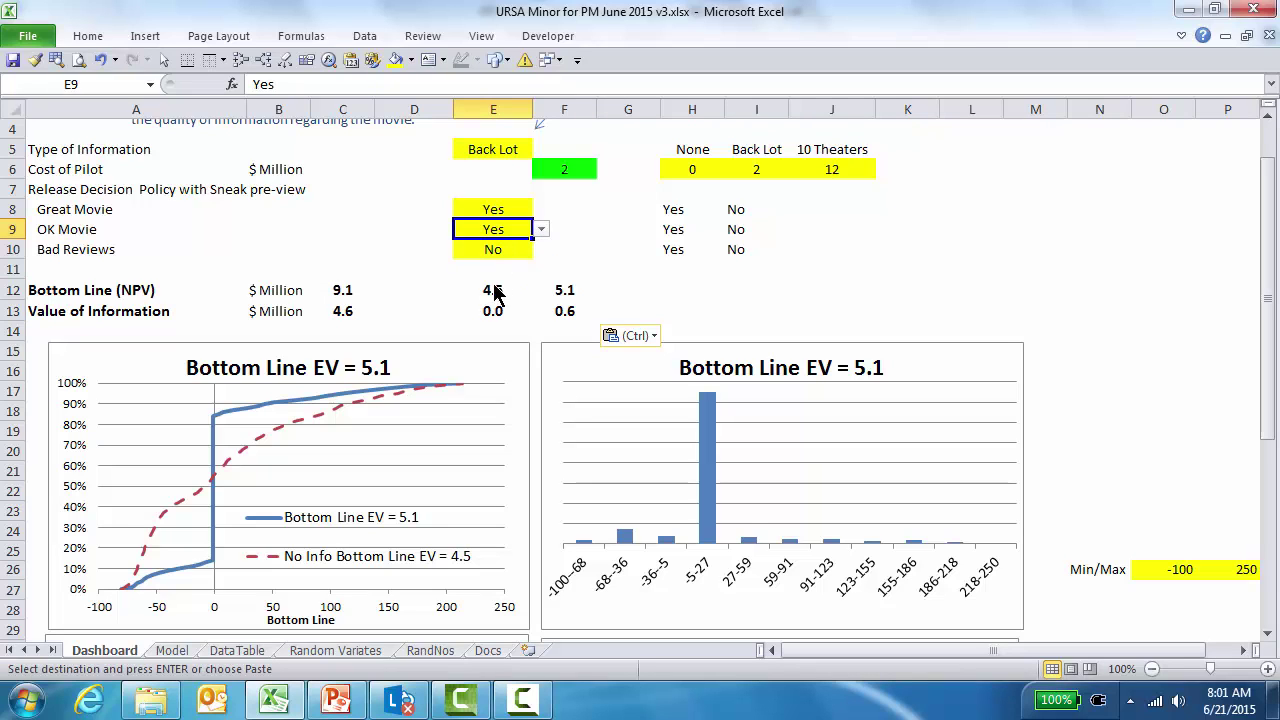
# Step: Copy the recalculated results in C12:C13 into G12:G13 as static values with their formatting
pyautogui.moveTo(338, 290); pyautogui.dragTo(342, 312)
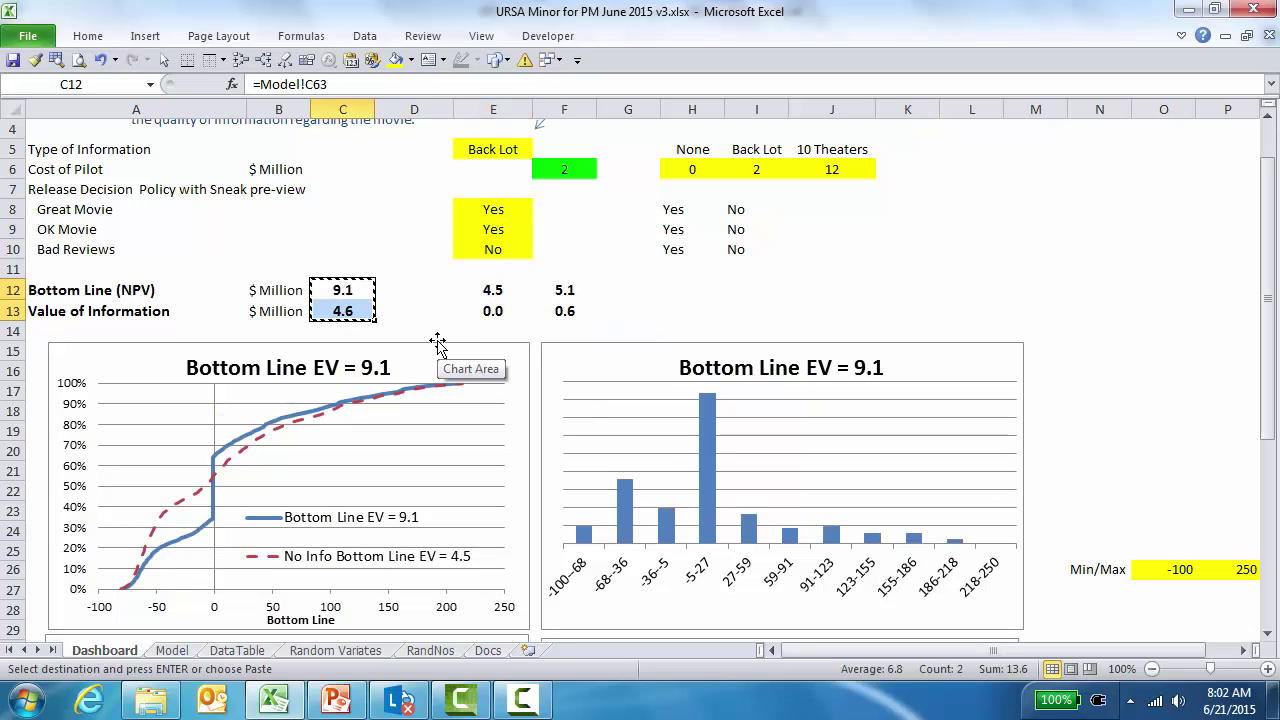
pyautogui.press('Right')
pyautogui.press('Right')
pyautogui.press('Right')
pyautogui.press('Right')
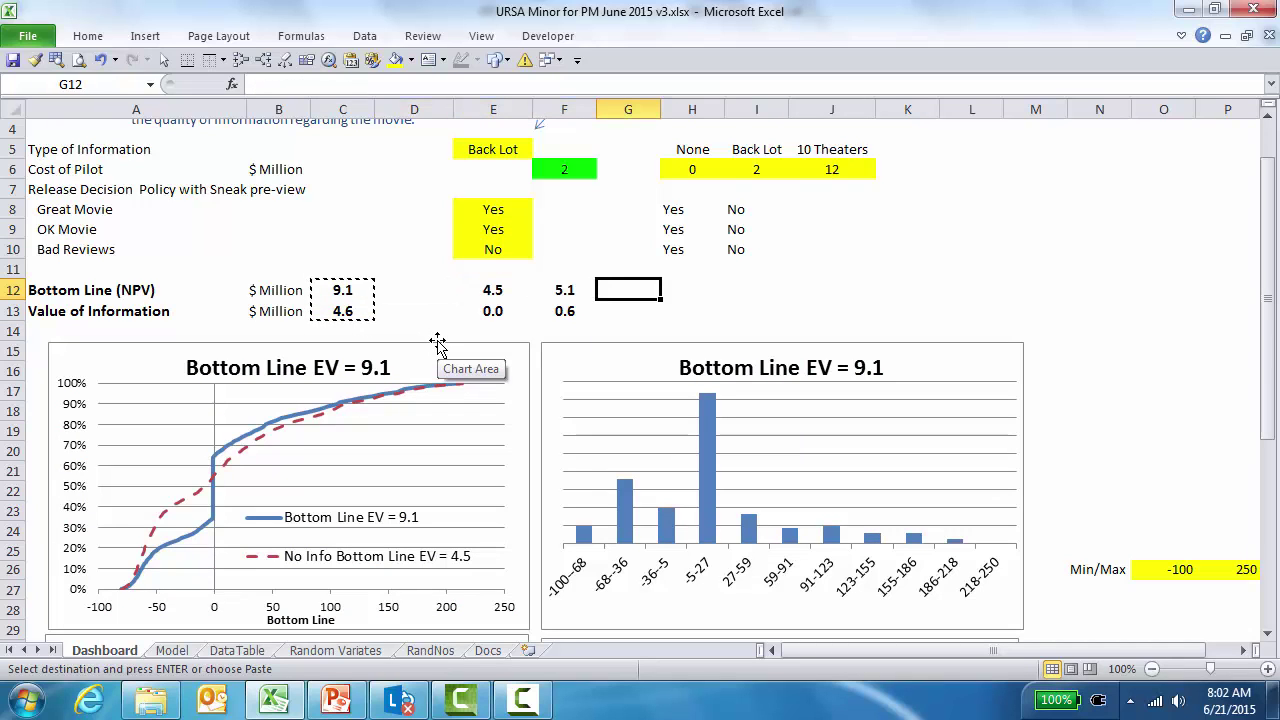
pyautogui.click(351, 60)
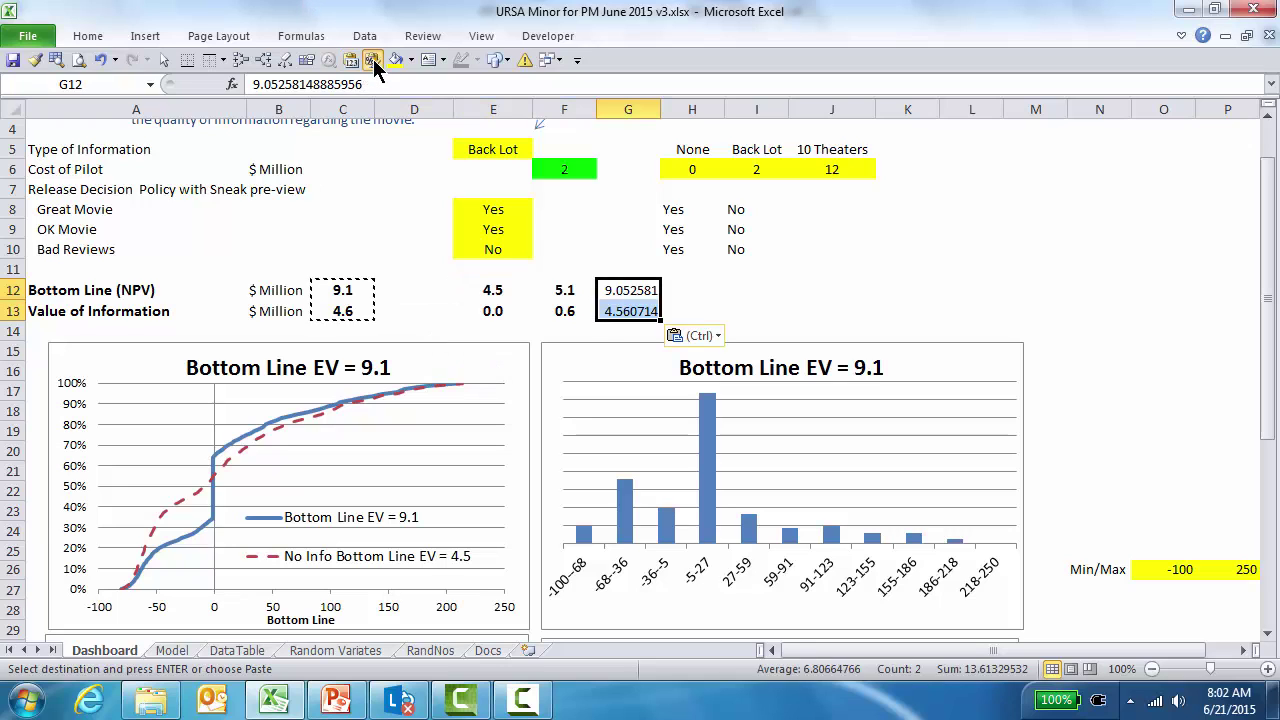
pyautogui.click(373, 59)
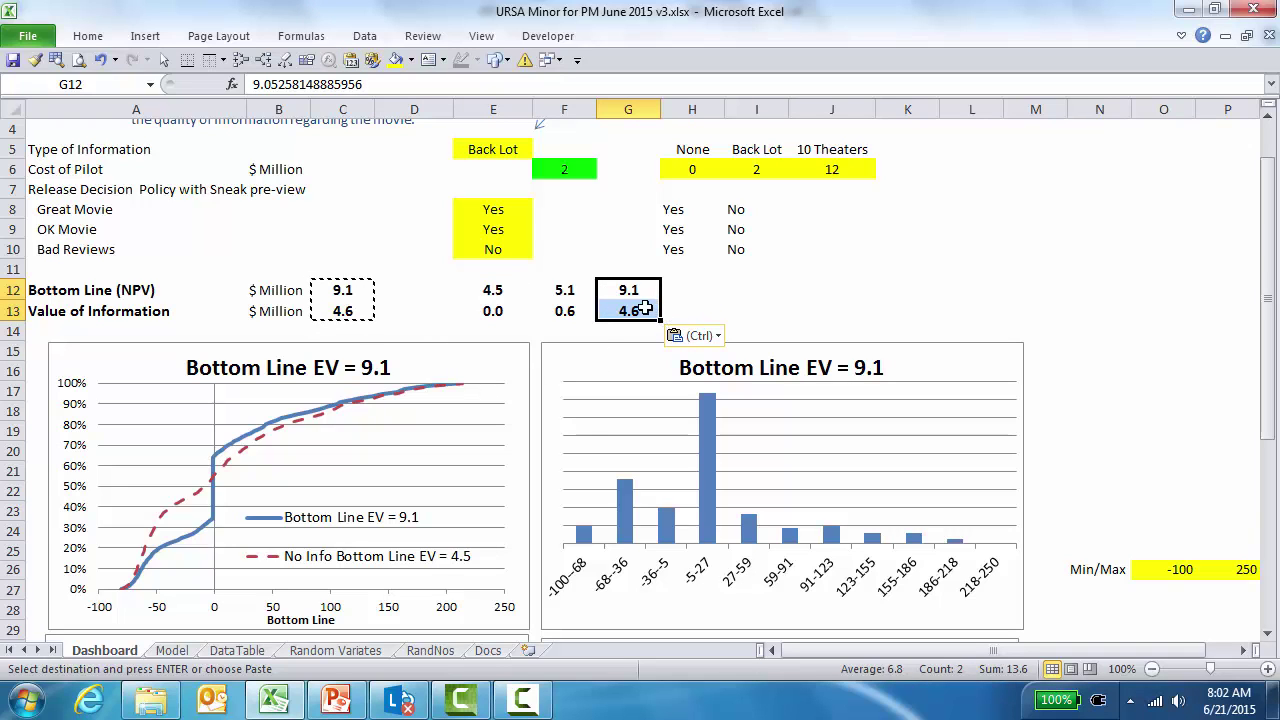
# Step: Label the recorded results column with "Back Lot" in cell G11
pyautogui.click(630, 267)
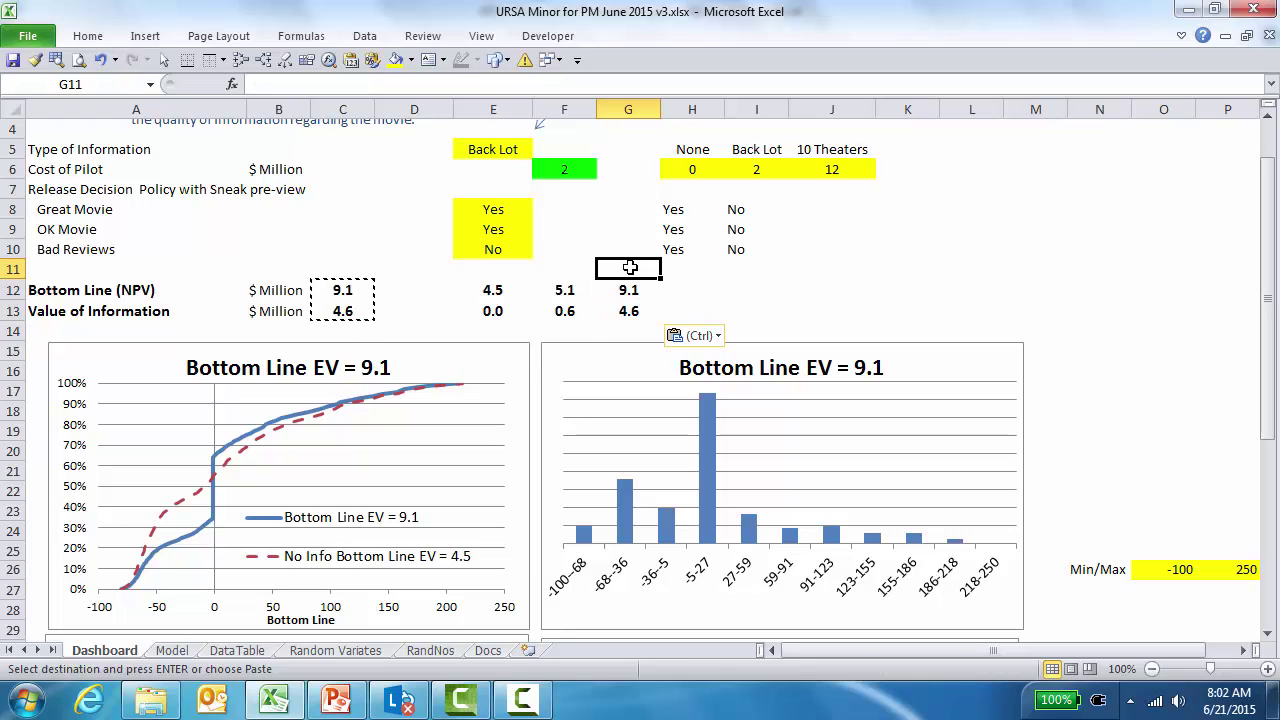
pyautogui.write('Back Lot')
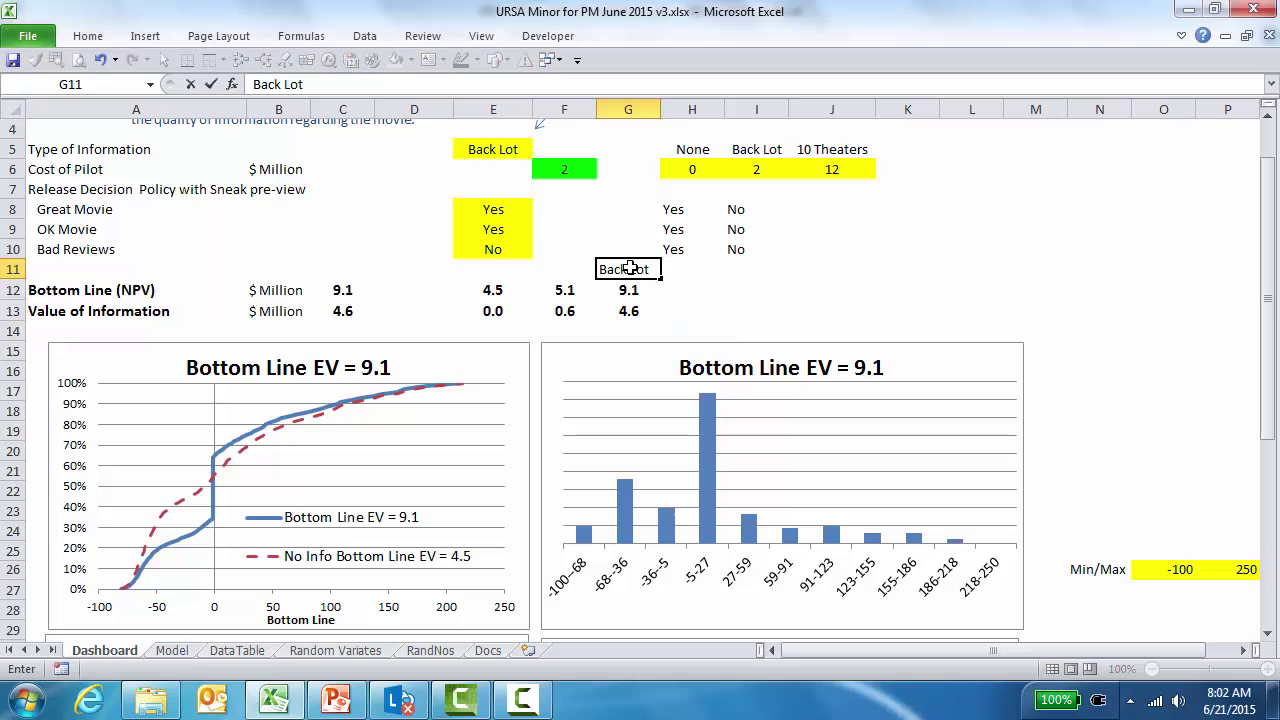
pyautogui.hotkey('ctrl', 'Return')
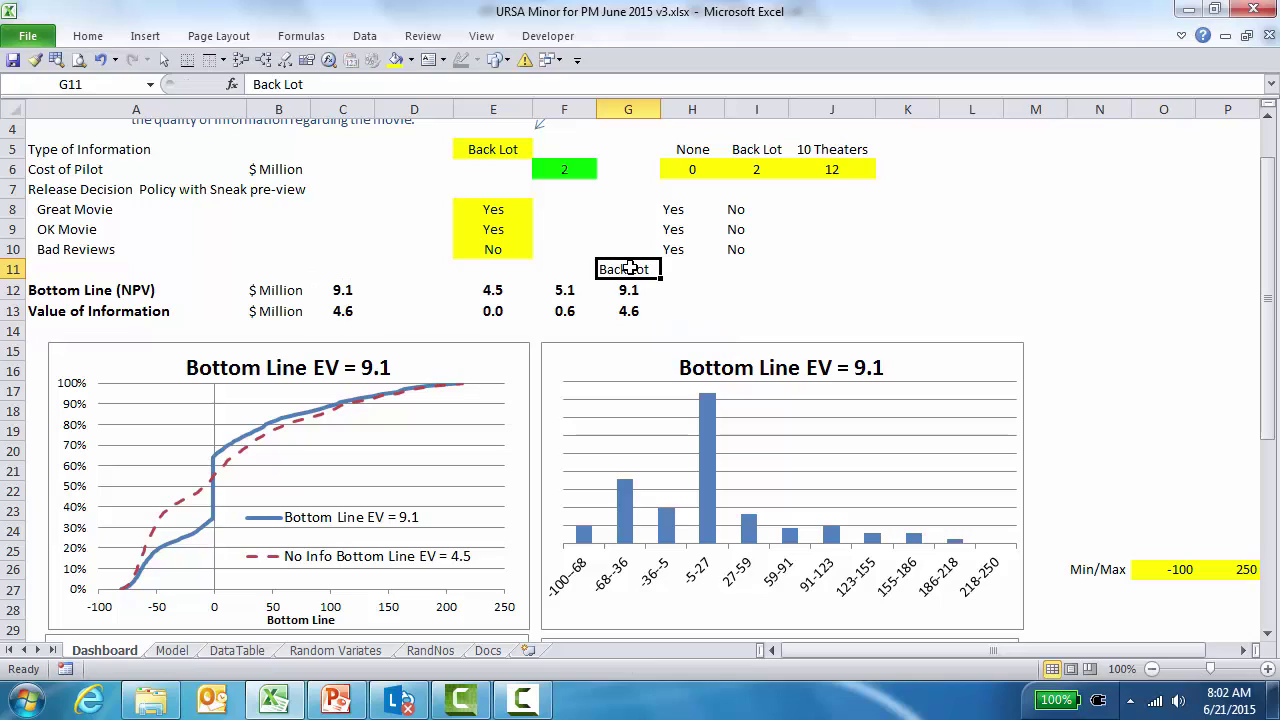
# Step: Set the release decision policy to No for both Great Movie and OK Movie
pyautogui.click(506, 210)
pyautogui.click(541, 209)
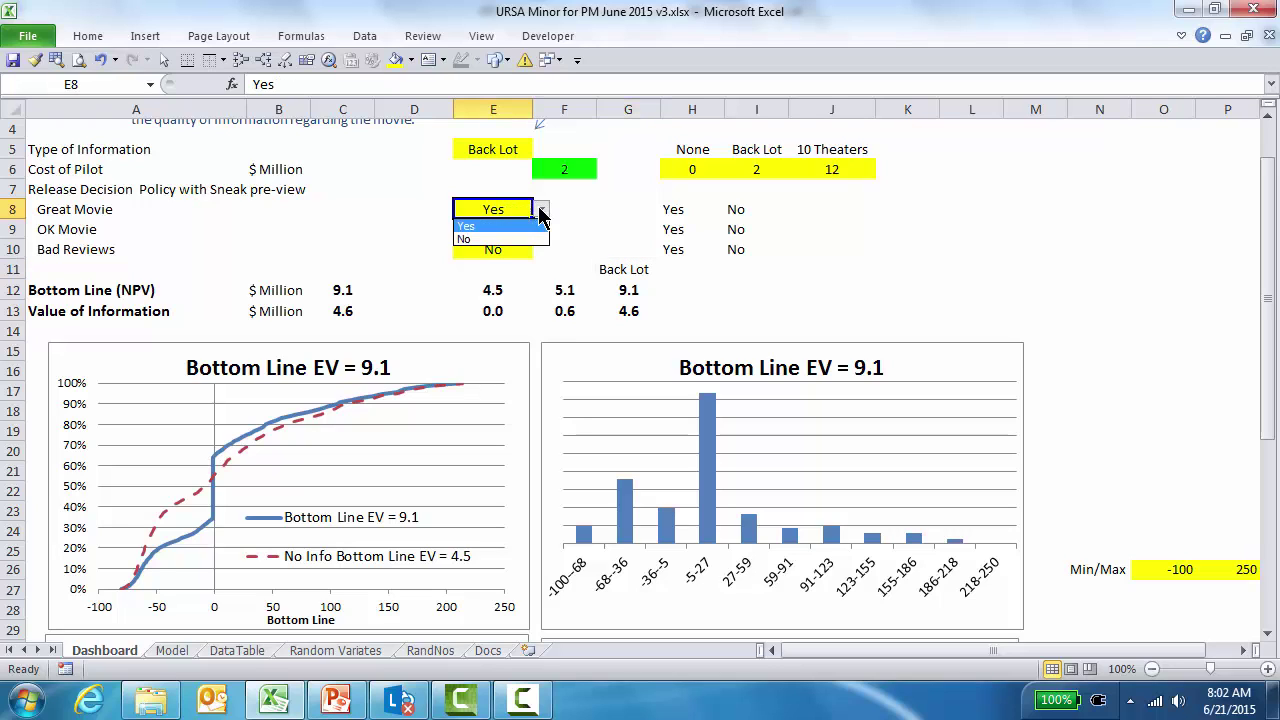
pyautogui.click(518, 240)
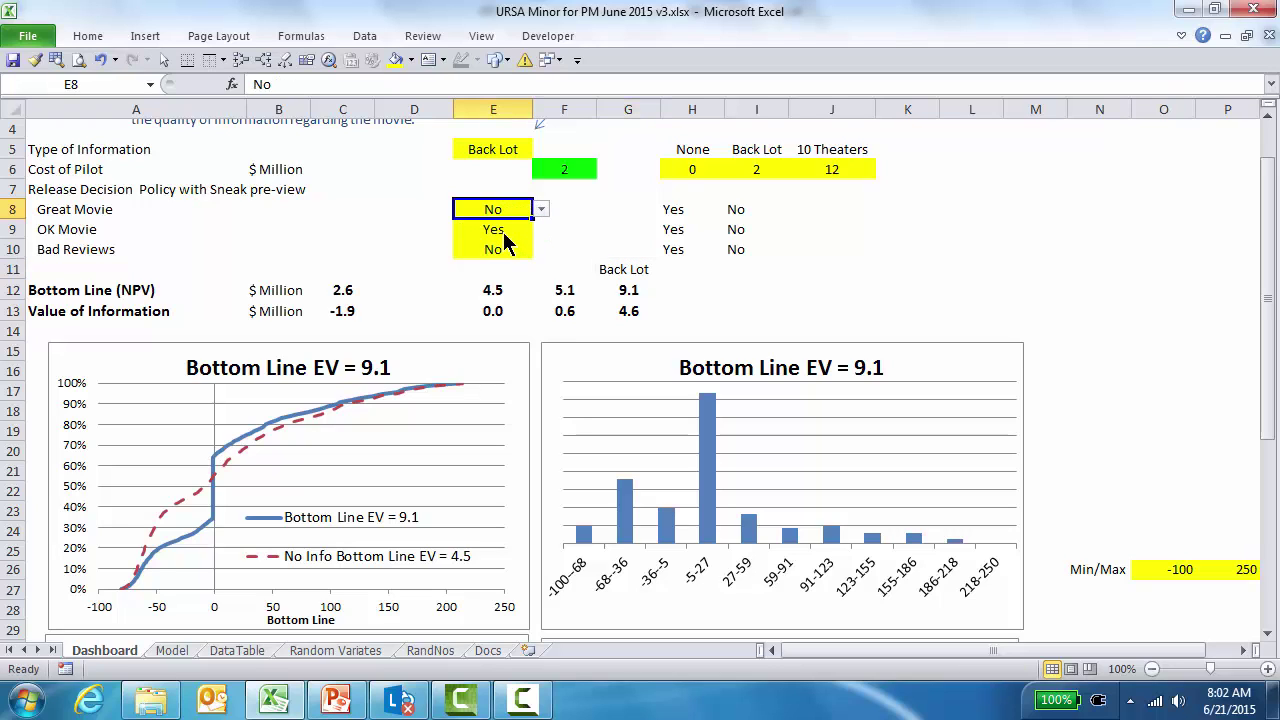
pyautogui.click(502, 231)
pyautogui.click(540, 230)
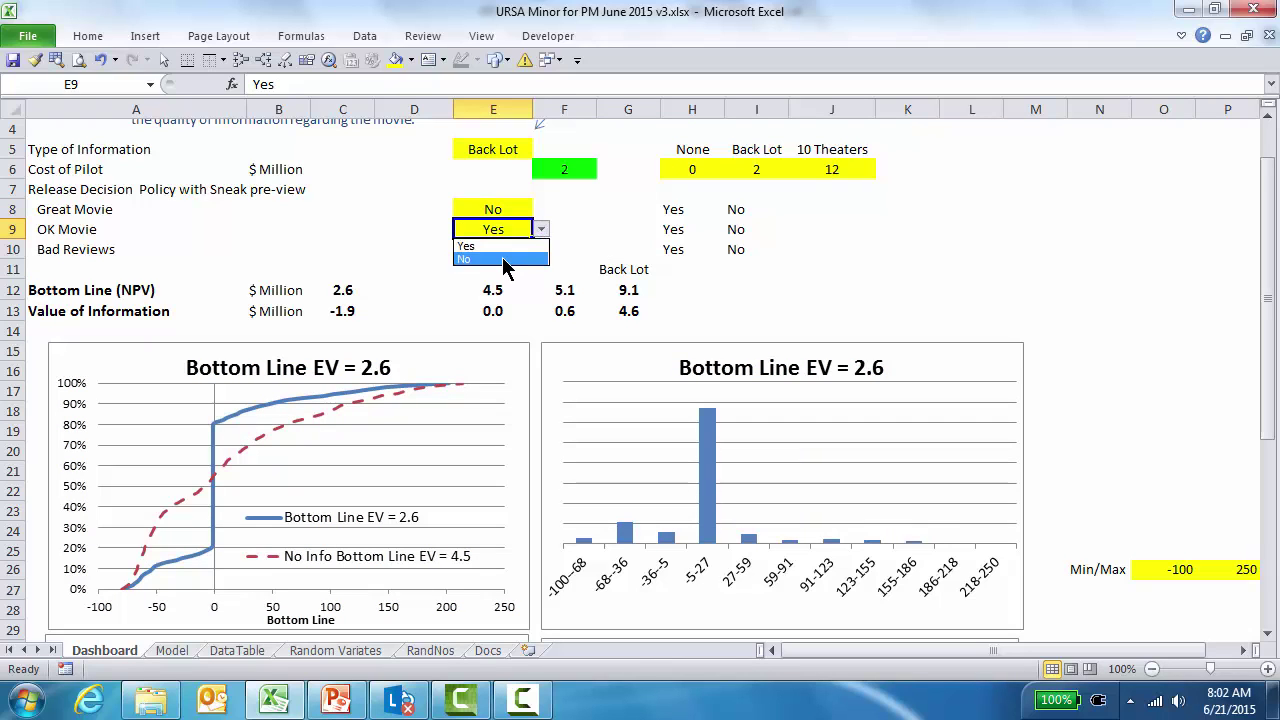
pyautogui.click(505, 260)
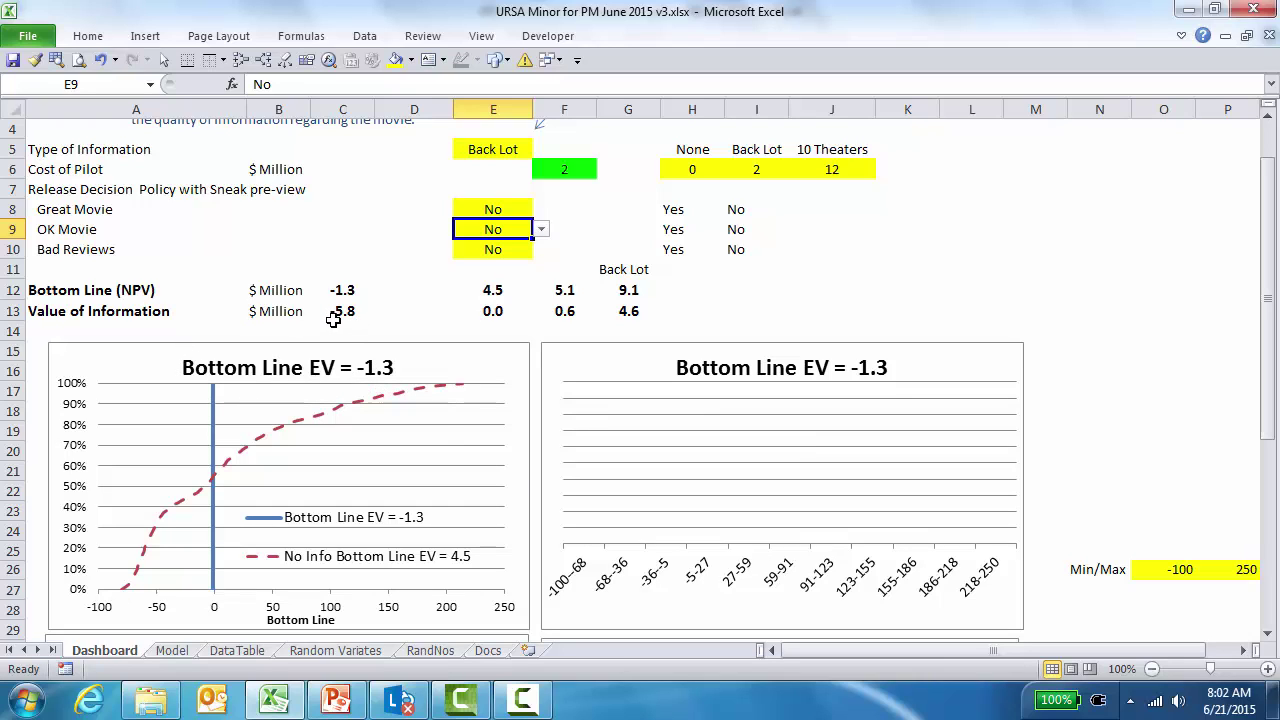
# Step: Set the release decision policy to Yes for Great Movie and copy it to OK Movie and Bad Reviews
pyautogui.click(487, 209)
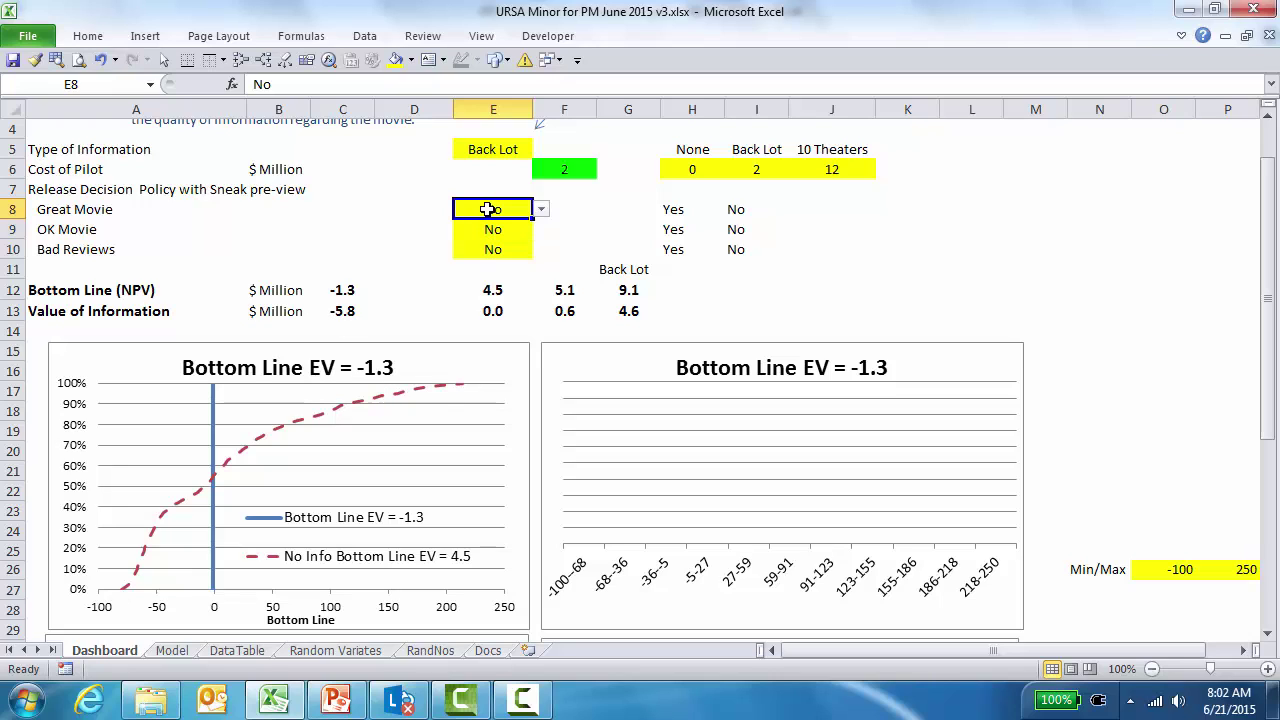
pyautogui.click(540, 210)
pyautogui.click(505, 226)
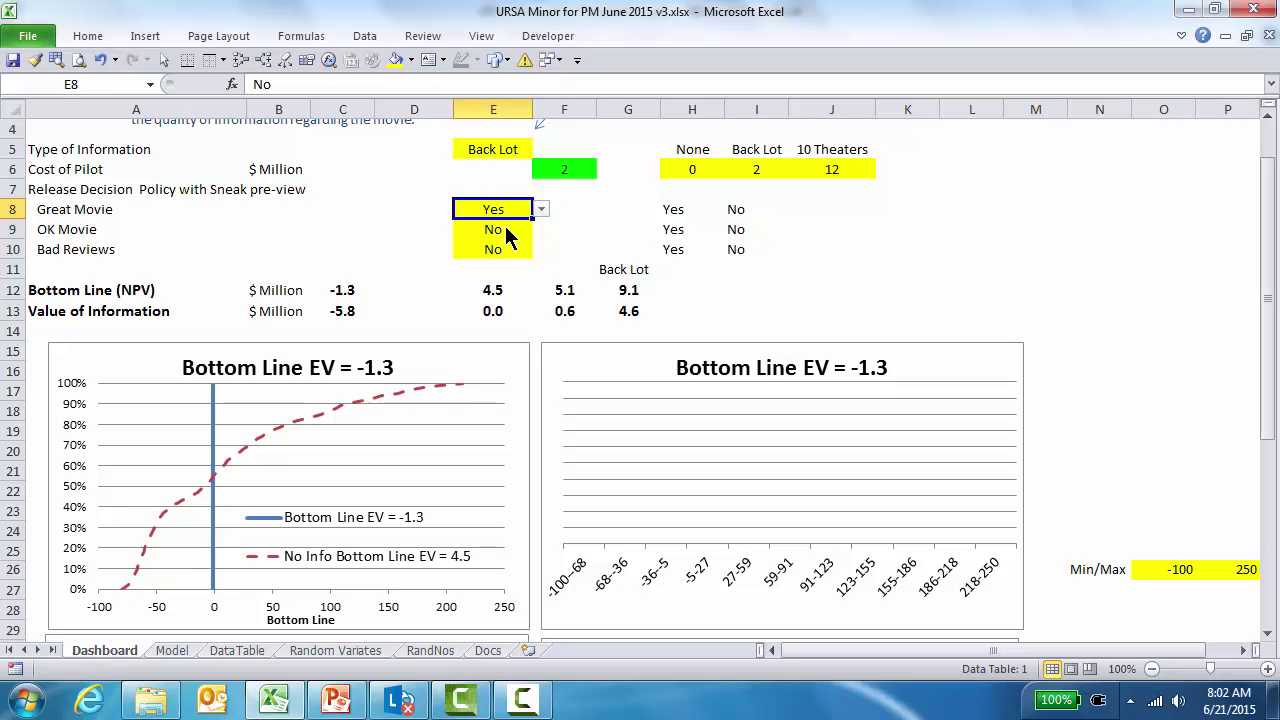
pyautogui.hotkey('ctrl', 'c')
pyautogui.hotkey('shift', 'Down')
pyautogui.hotkey('shift', 'Down')
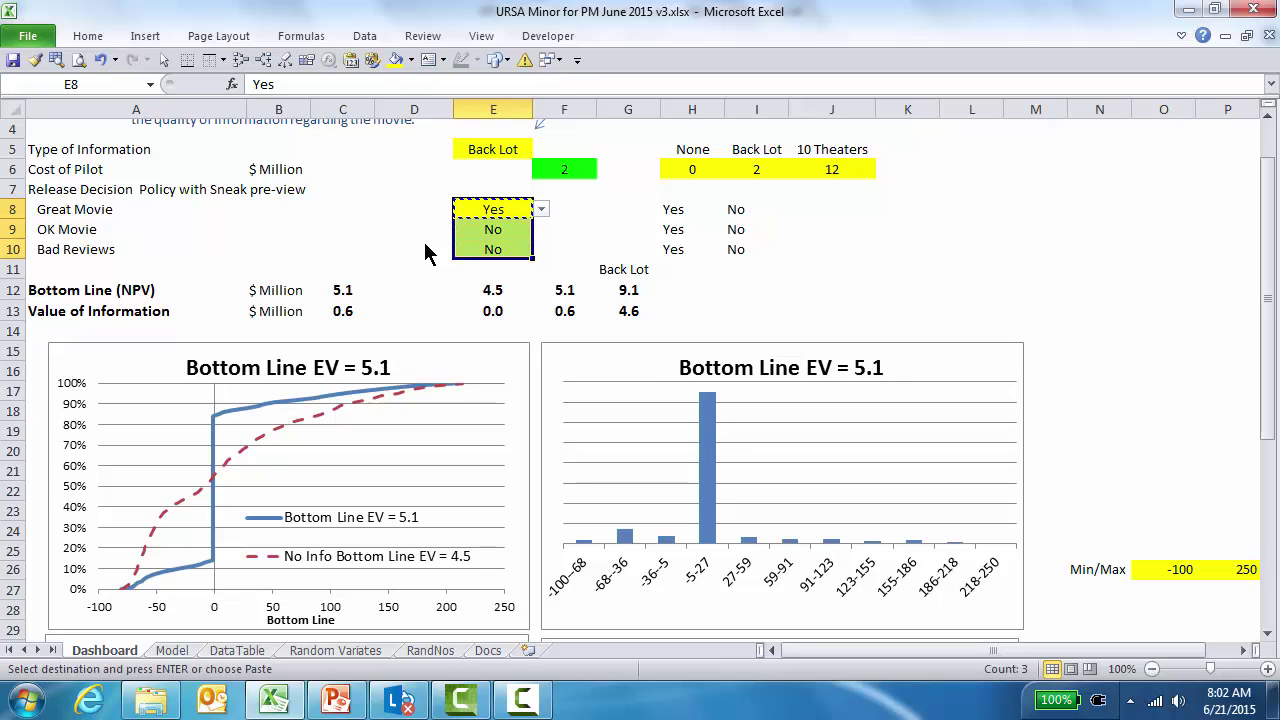
pyautogui.hotkey('ctrl', 'v')
# Step: Change the type of information in E5 to 10 Theaters
pyautogui.press('Up')
pyautogui.press('Up')
pyautogui.press('Up')
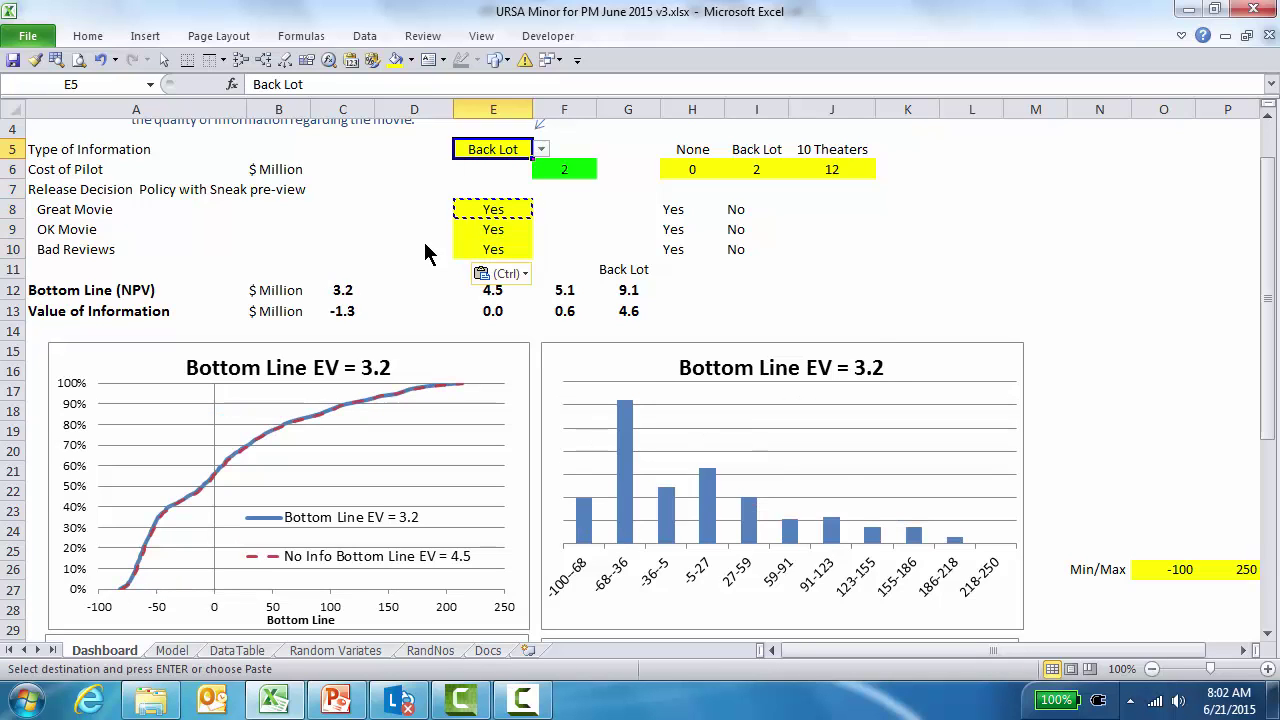
pyautogui.click(541, 149)
pyautogui.click(508, 194)
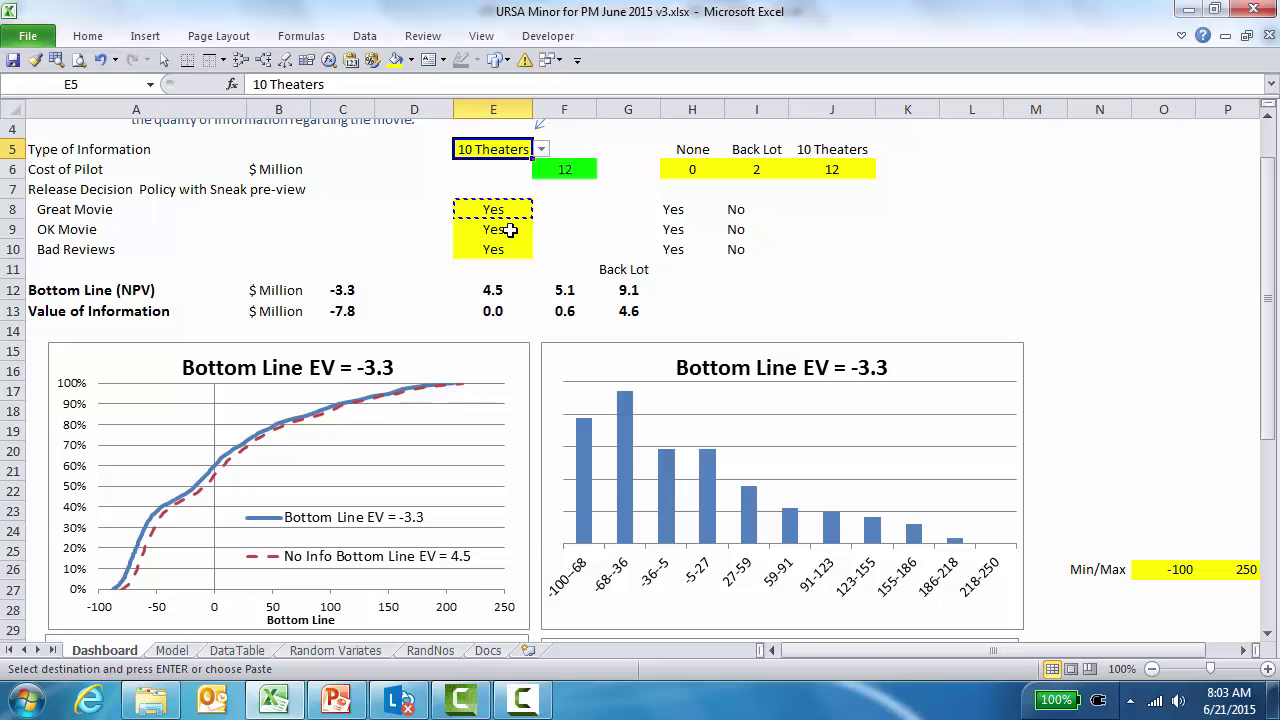
# Step: Set the OK Movie release policy in E9 to No and copy it to Bad Reviews in E10
pyautogui.click(510, 230)
pyautogui.click(541, 230)
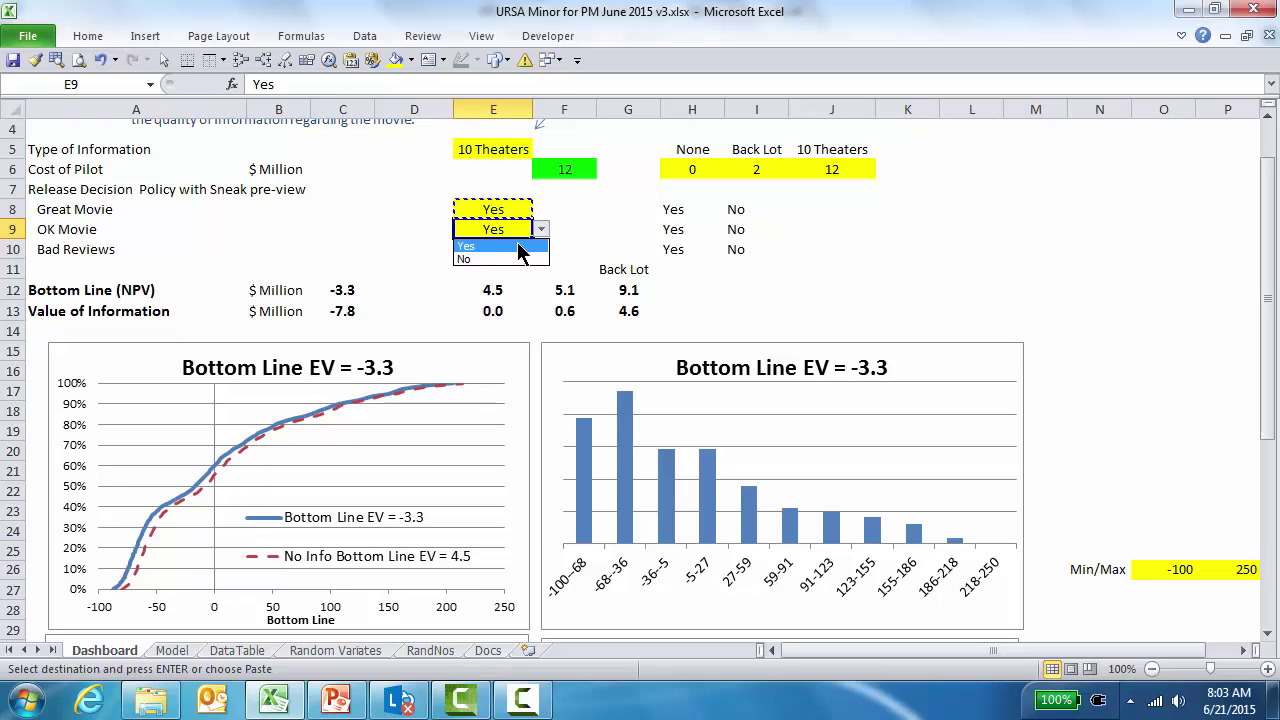
pyautogui.click(508, 259)
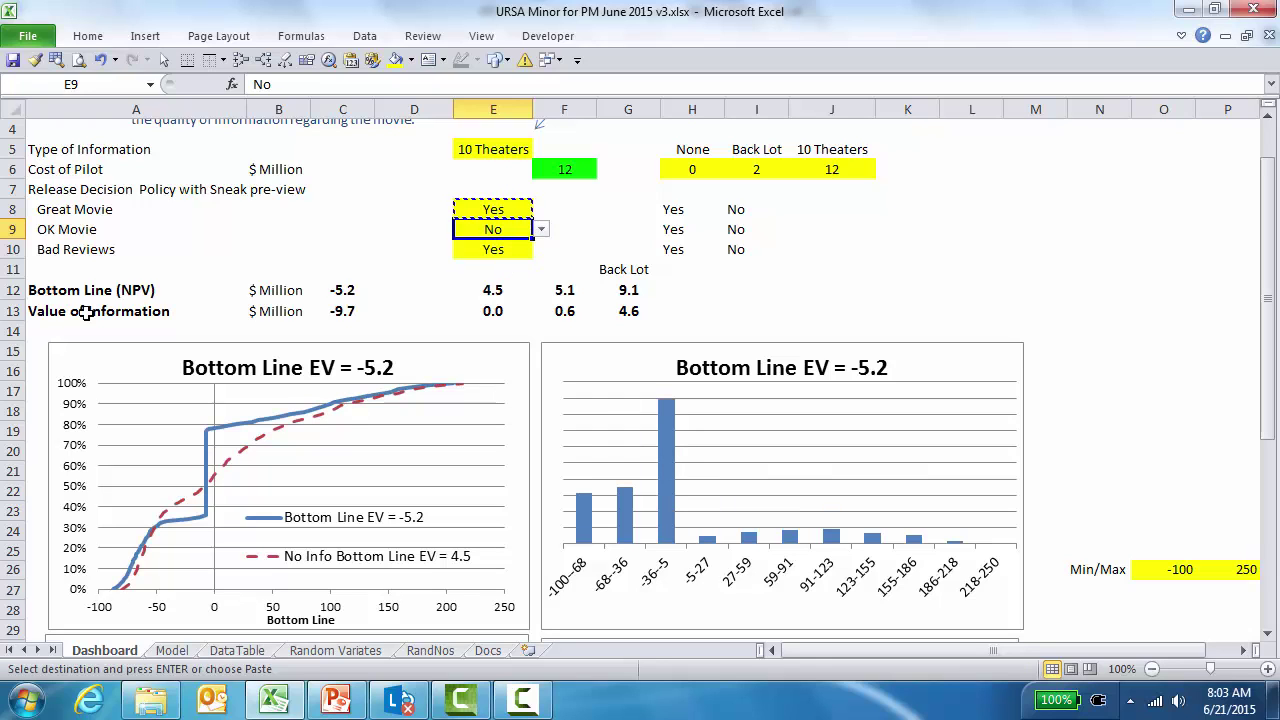
pyautogui.press('Down')
pyautogui.hotkey('ctrl', 'v')
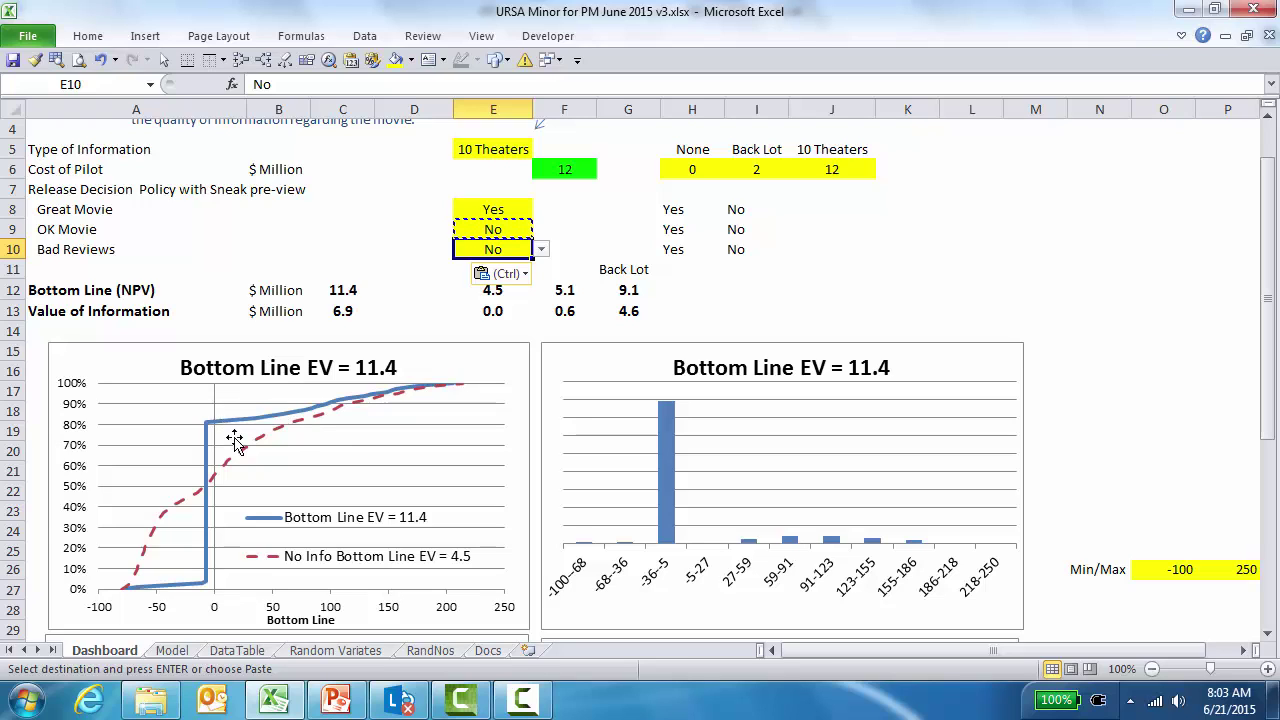
# Step: Copy the results in C12:C13 into H12:H13 as static values with their formatting
pyautogui.moveTo(229, 423)
pyautogui.moveTo(337, 290); pyautogui.dragTo(320, 322)
pyautogui.hotkey('ctrl', 'c')
pyautogui.press('Right')
pyautogui.press('Right')
pyautogui.press('Right')
pyautogui.press('Right')
pyautogui.press('Right')
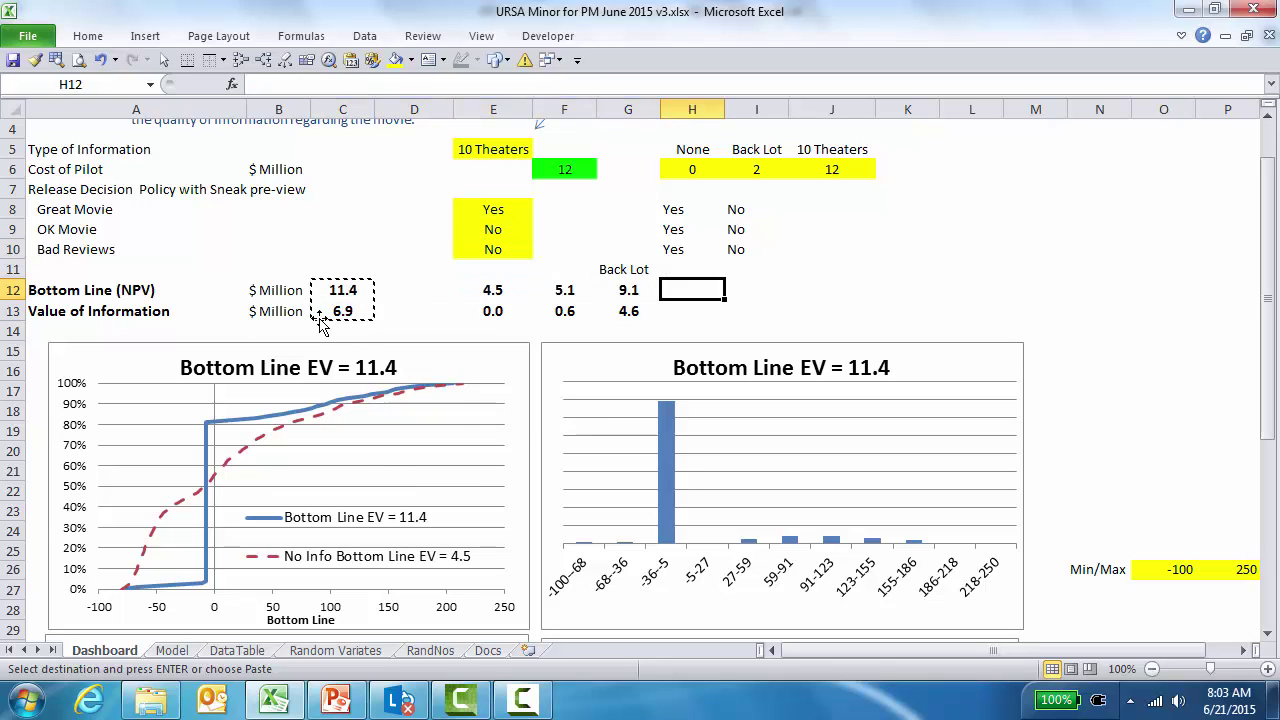
pyautogui.click(372, 59)
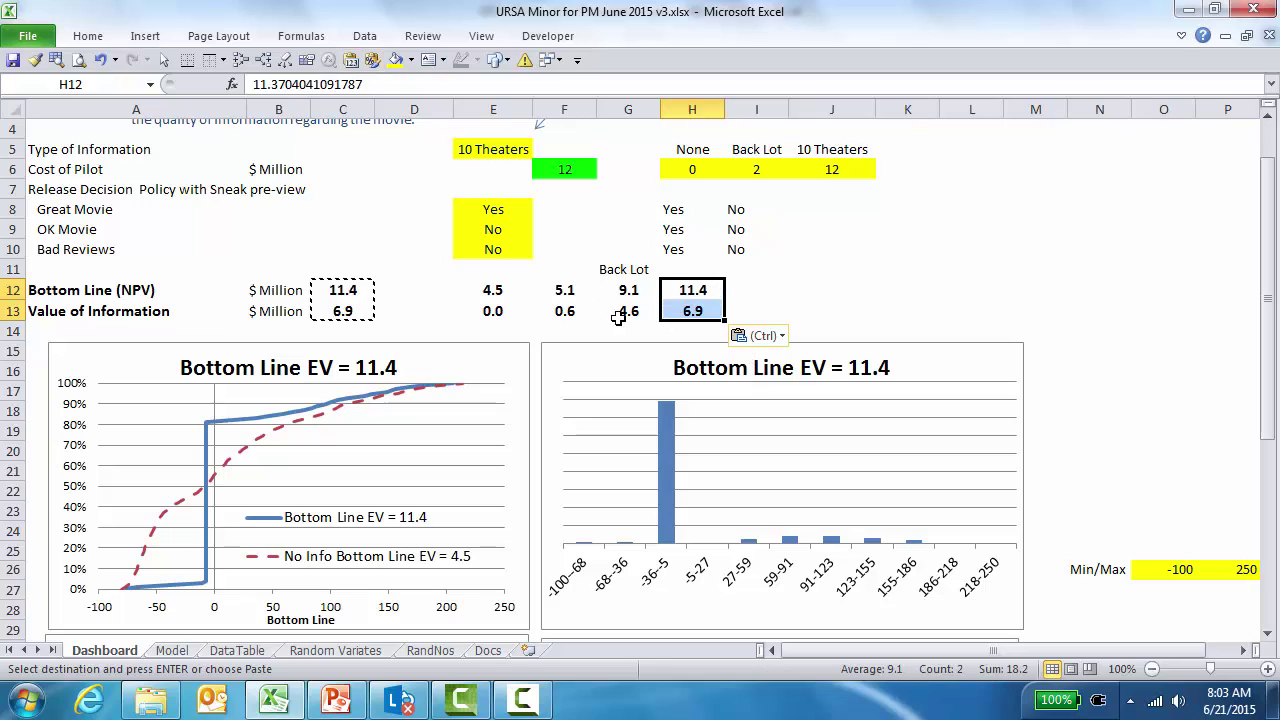
# Step: Label the new results column with "10 T G Only" in cell H11
pyautogui.click(704, 269)
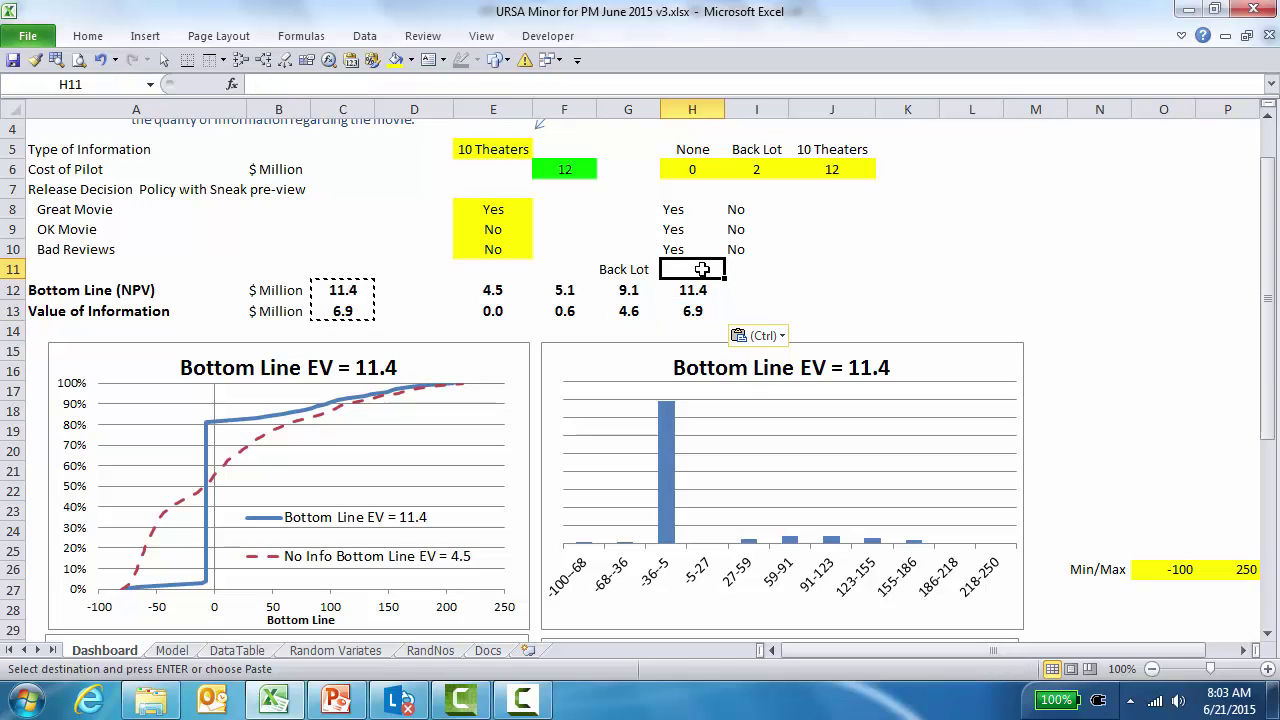
pyautogui.write('10 T')
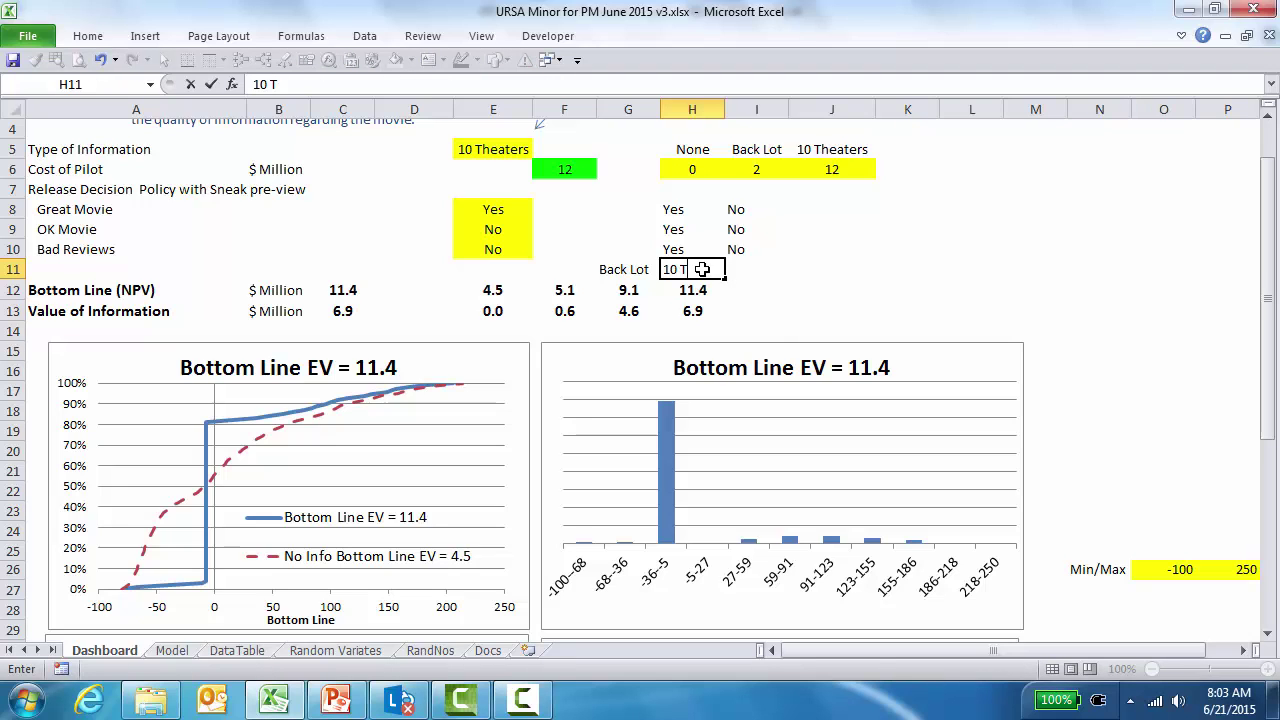
pyautogui.write(' G Only')
pyautogui.hotkey('ctrl', 'Return')
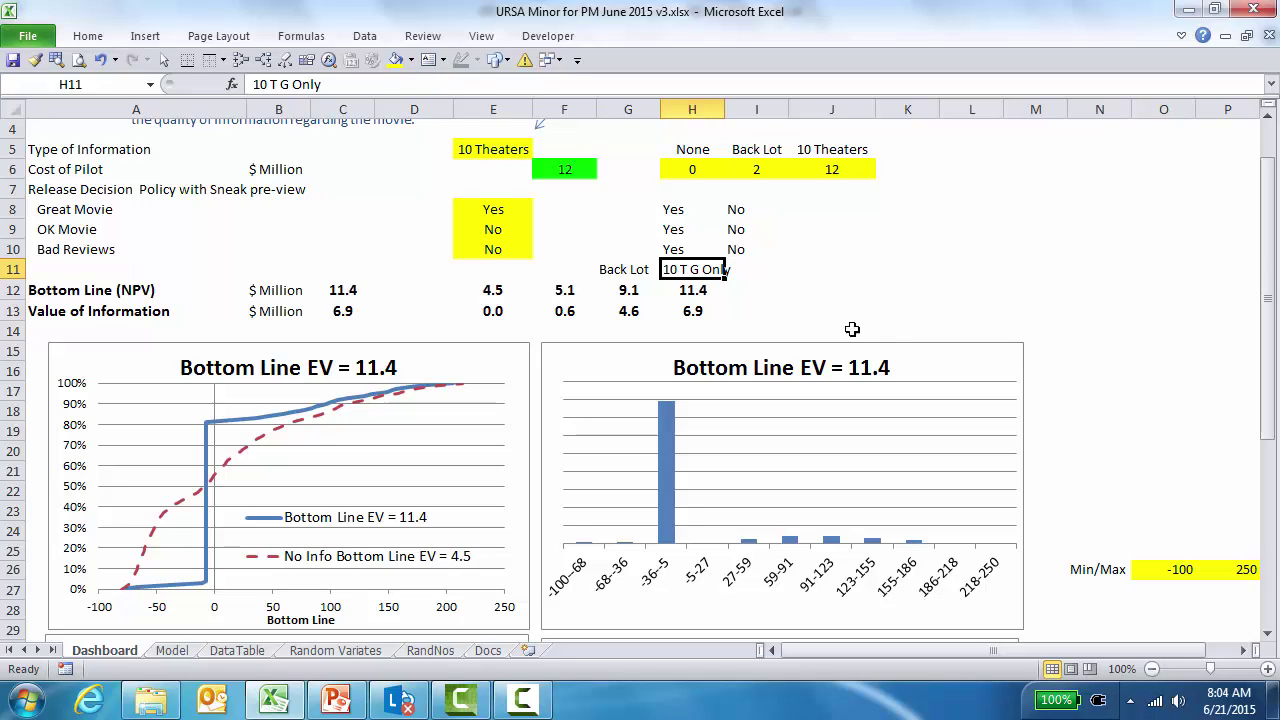
# Step: Set the release decision policy for OK Movie in E9 to Yes for the 10 Theaters scenario
pyautogui.click(491, 222)
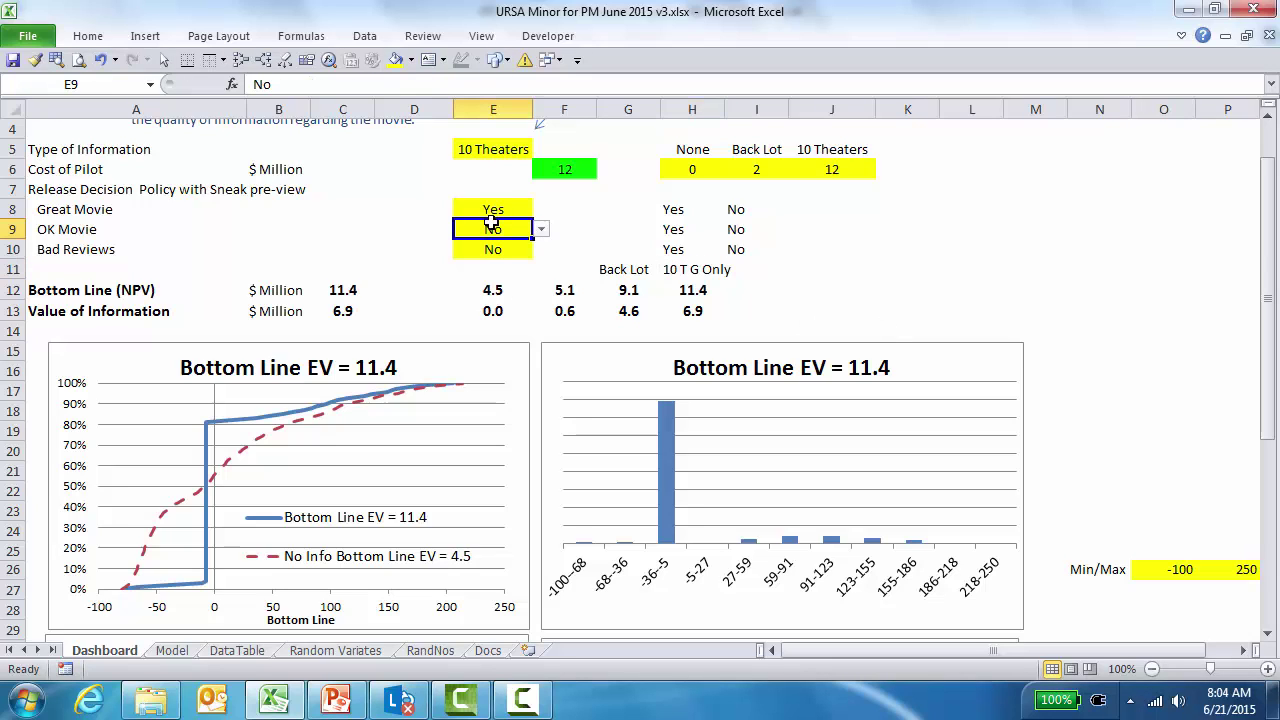
pyautogui.click(540, 230)
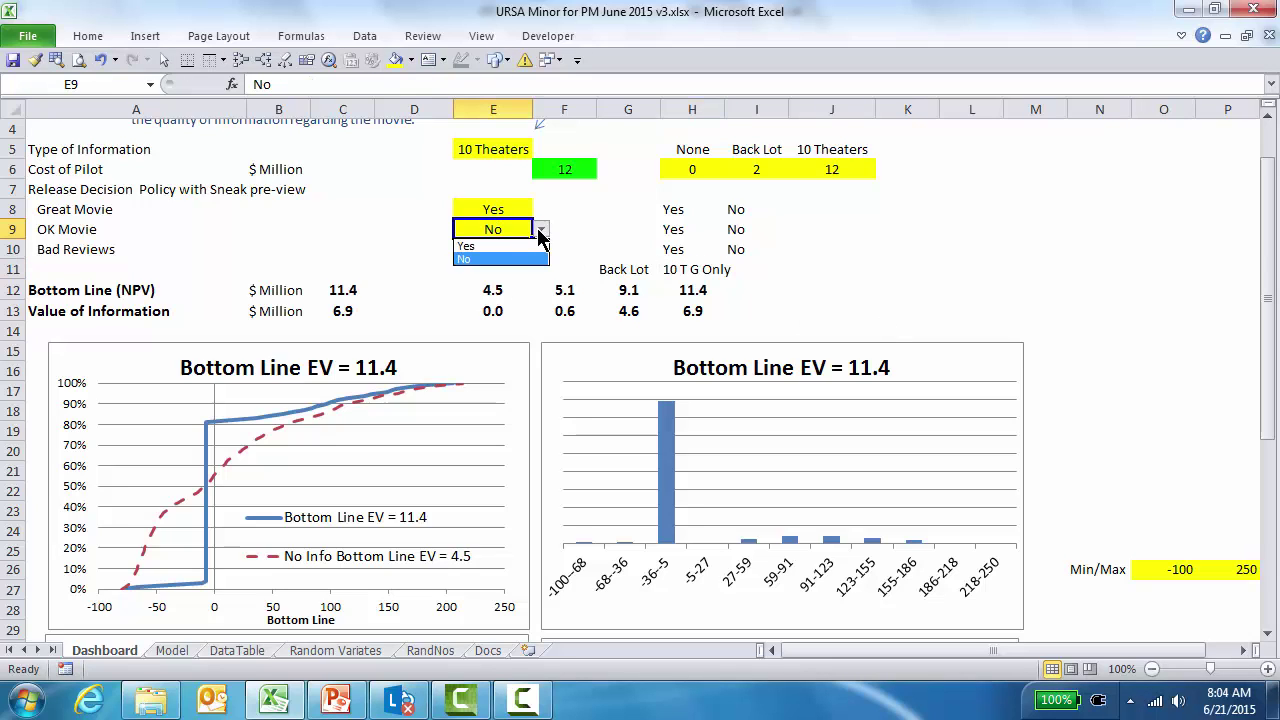
pyautogui.click(490, 246)
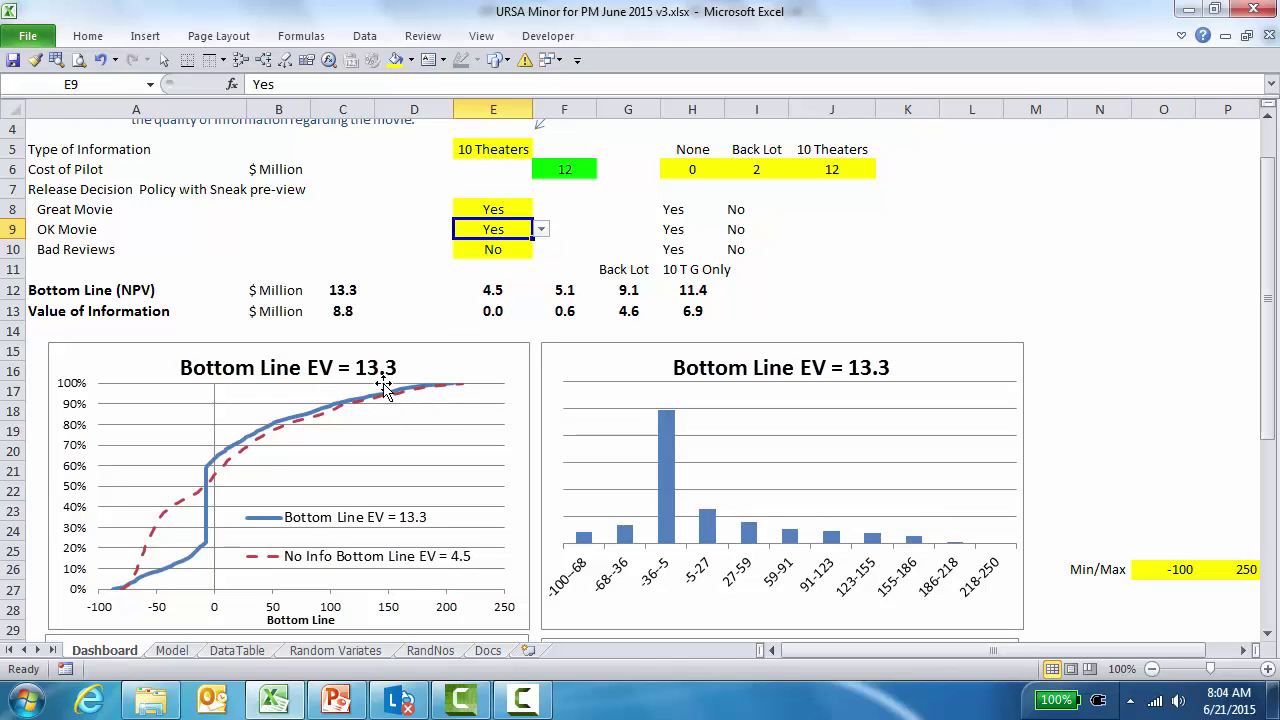
# Step: Copy the recalculated results in C12:C13 into I12:I13 as static values with their formatting
pyautogui.moveTo(342, 290); pyautogui.dragTo(343, 310)
pyautogui.hotkey('ctrl', 'c')
pyautogui.press('Right')
pyautogui.press('Right')
pyautogui.press('Right')
pyautogui.press('Right')
pyautogui.press('Right')
pyautogui.press('Right')
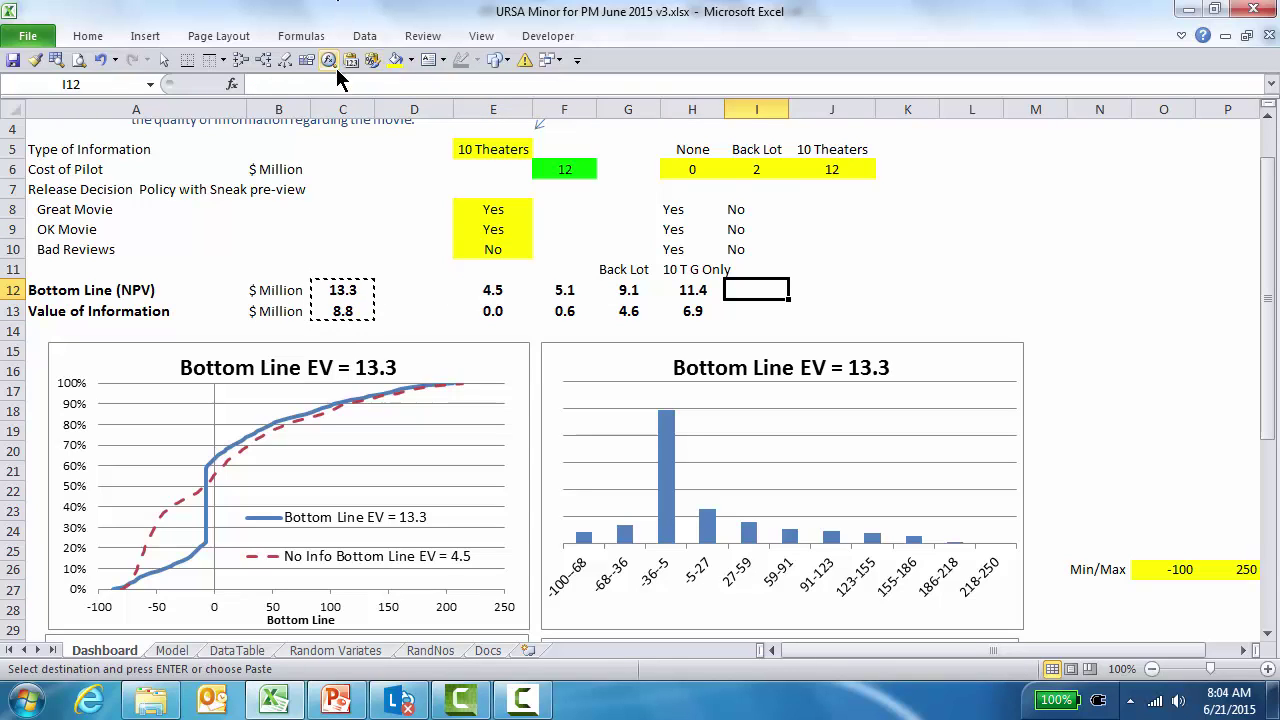
pyautogui.click(371, 61)
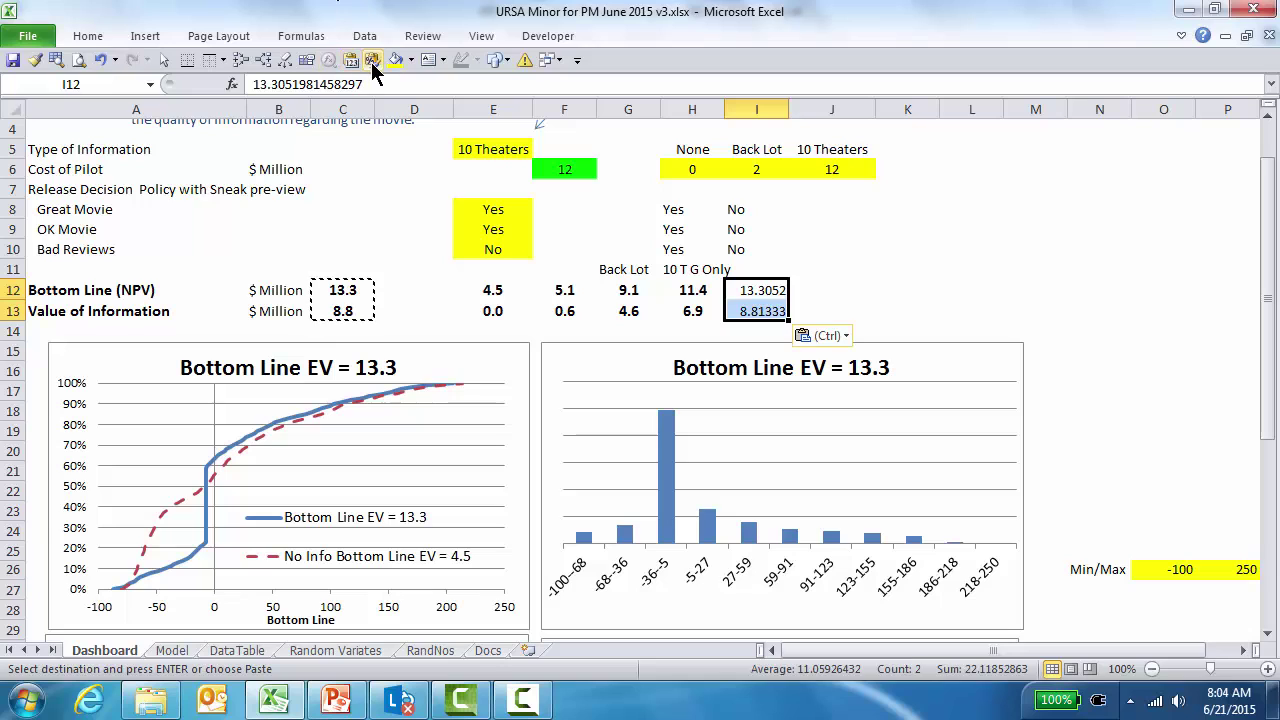
# Step: Label the latest results column with "10 T G&OK" in cell I11
pyautogui.click(775, 268)
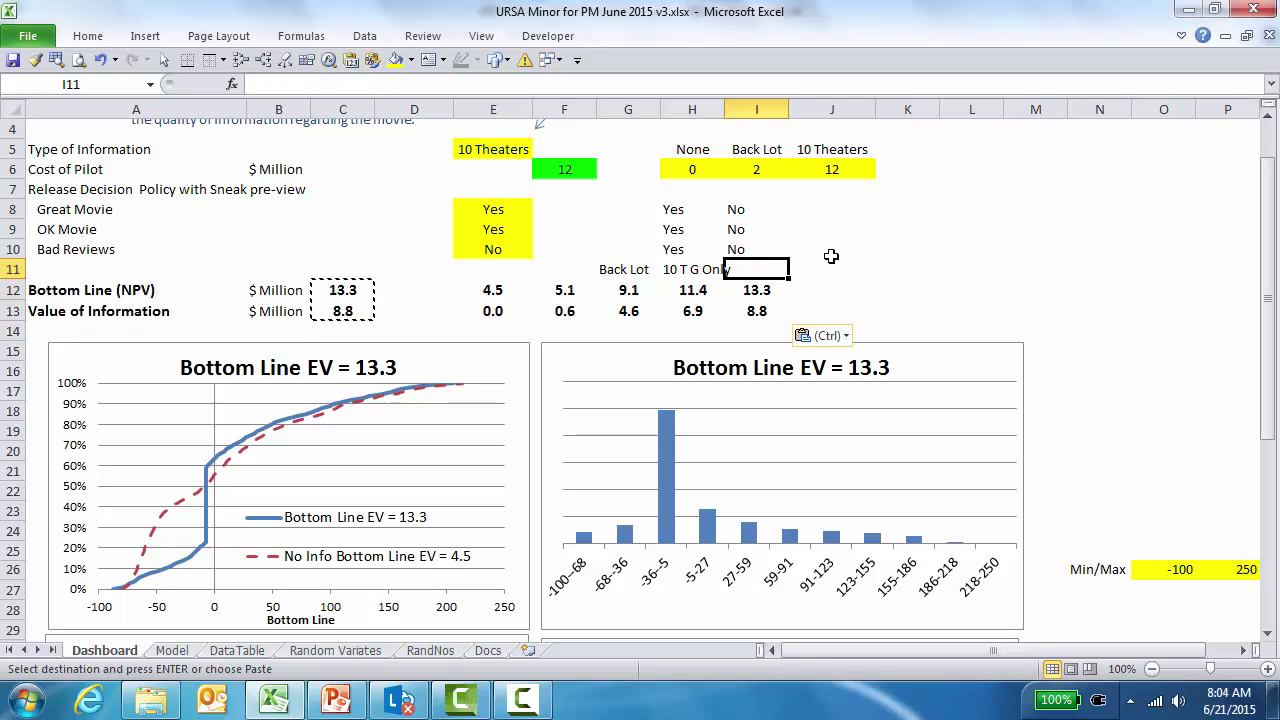
pyautogui.write('10 T')
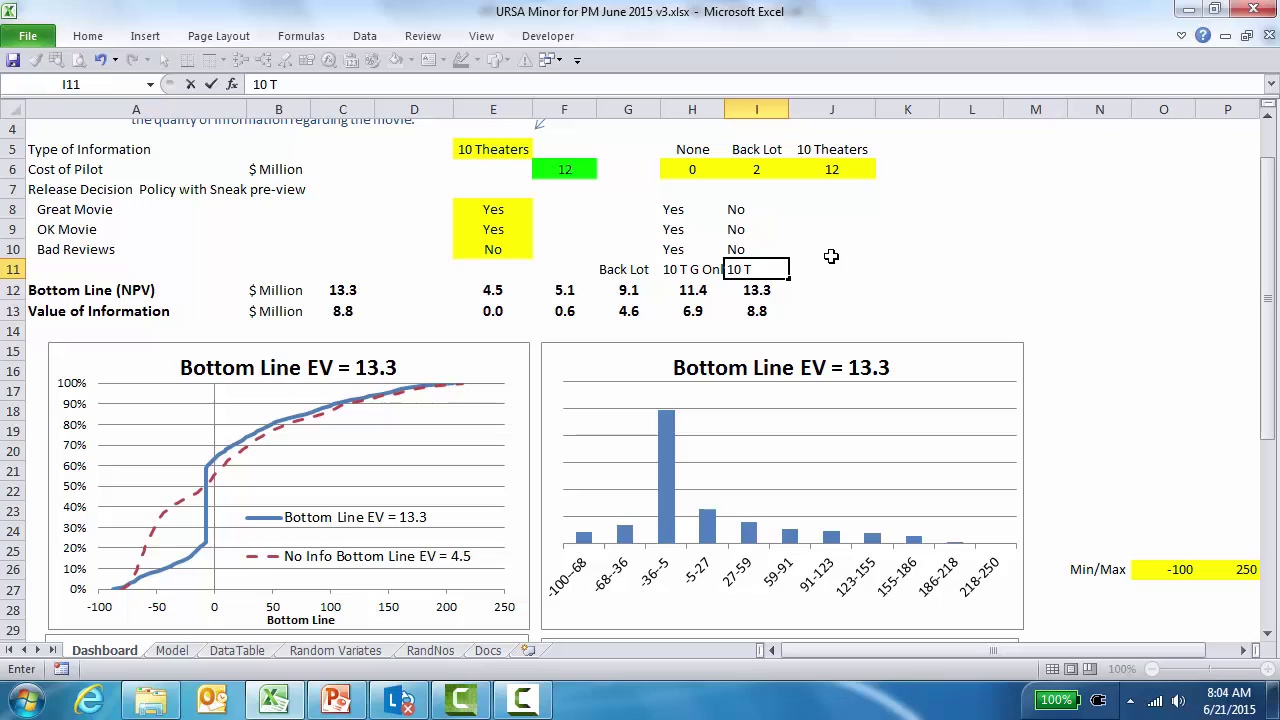
pyautogui.write(' G&OK')
pyautogui.hotkey('ctrl', 'Return')
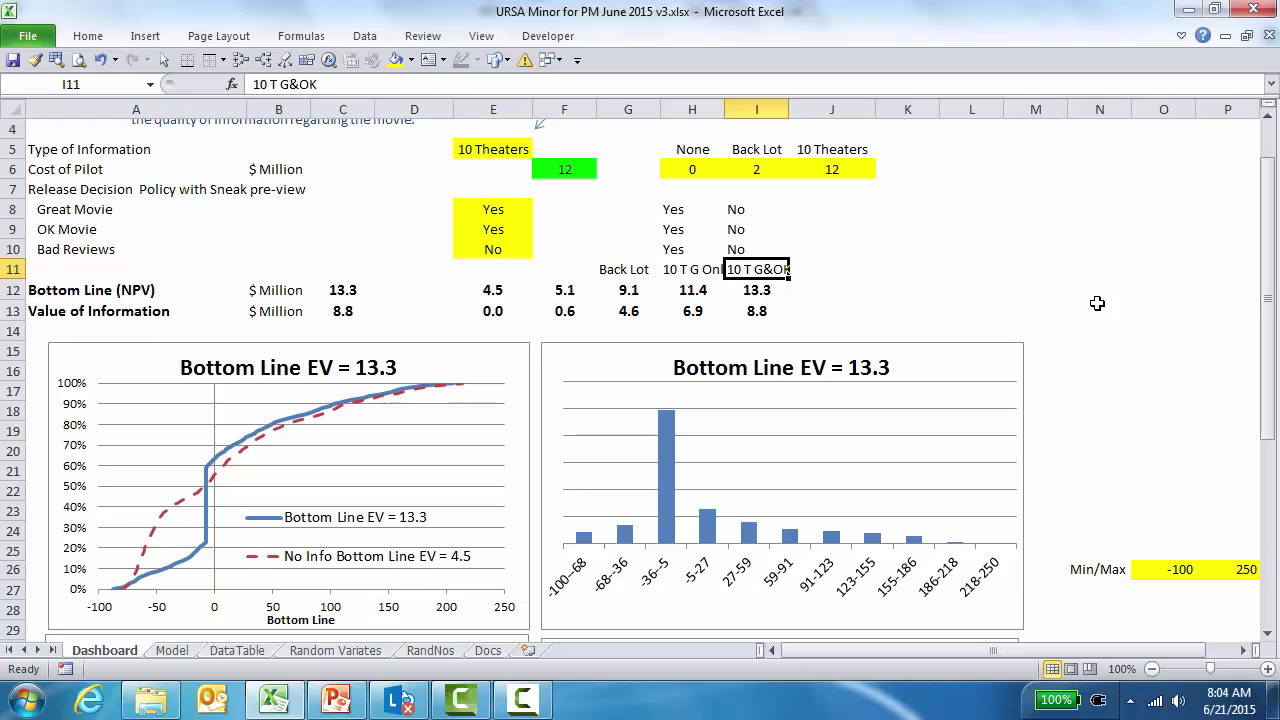
# Step: Examine the Value of Information cumulative chart, including the vertical segment and both ends of its curve
pyautogui.scroll(-3, 1097, 297)
pyautogui.scroll(-2, 1097, 297)
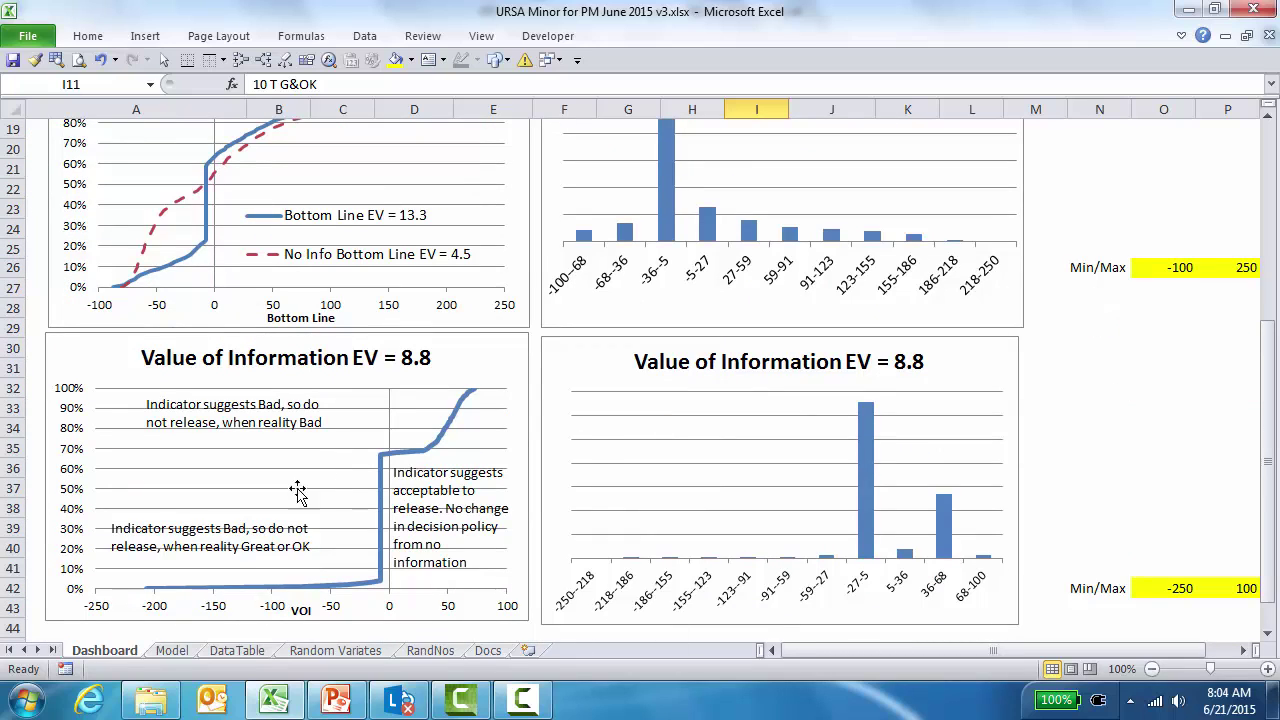
pyautogui.scroll(2, 345, 410)
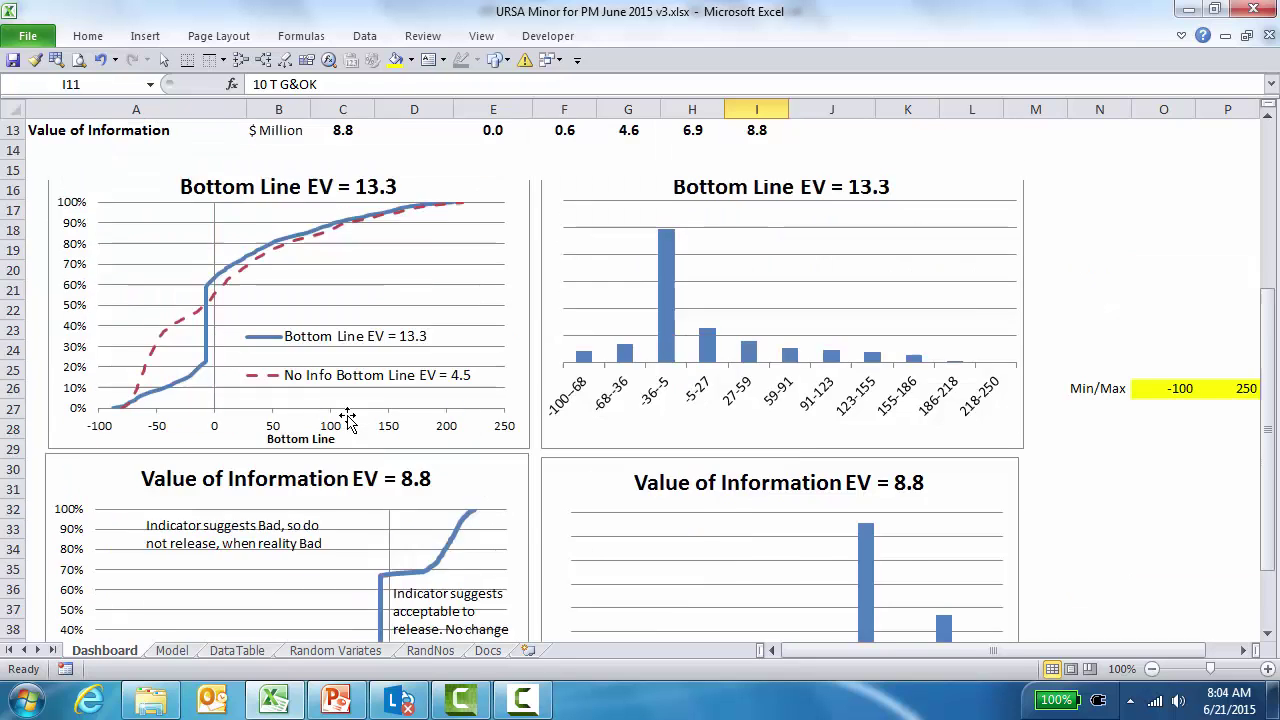
pyautogui.scroll(3, 346, 420)
pyautogui.scroll(-6, 373, 552)
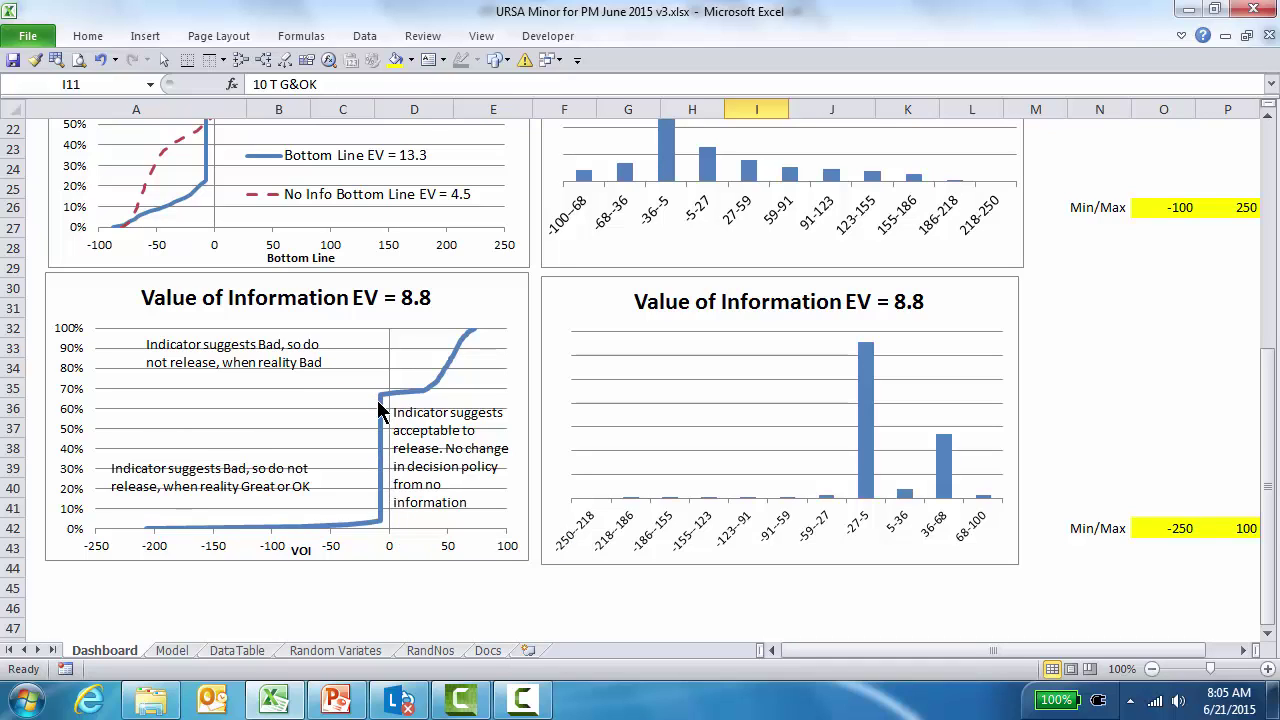
pyautogui.moveTo(381, 527)
pyautogui.moveTo(470, 336)
pyautogui.moveTo(153, 540)
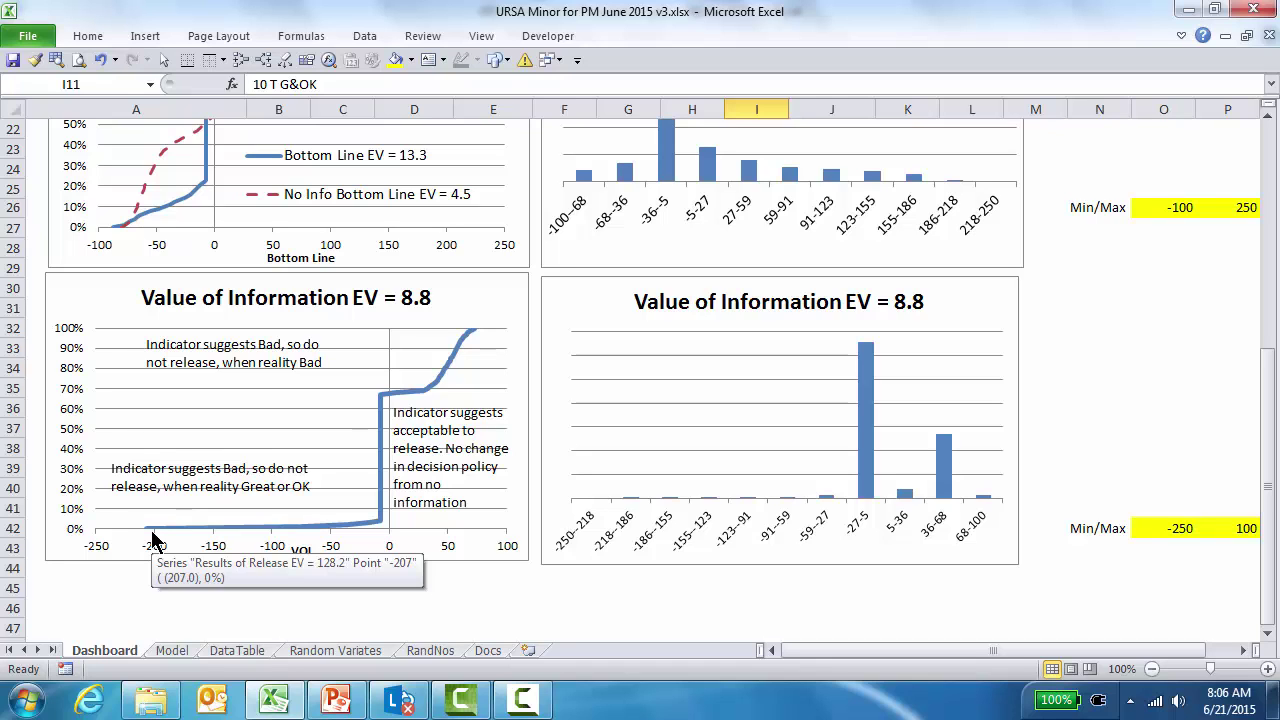
# Step: Split the dashboard horizontally below row 7 and show the Value of Information charts under the information type input
pyautogui.scroll(7, 1072, 407)
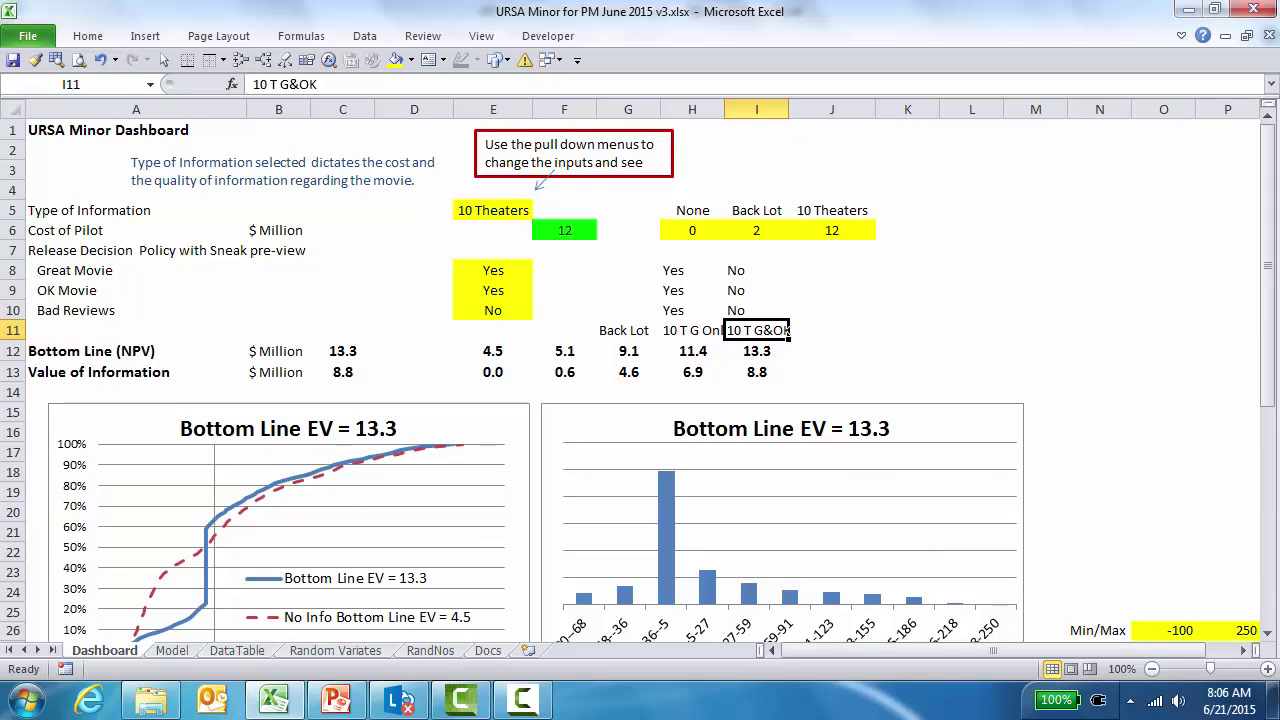
pyautogui.moveTo(1264, 103)
pyautogui.mouseDown()
pyautogui.moveTo(1225, 302)
pyautogui.moveTo(1211, 262)
pyautogui.mouseUp()
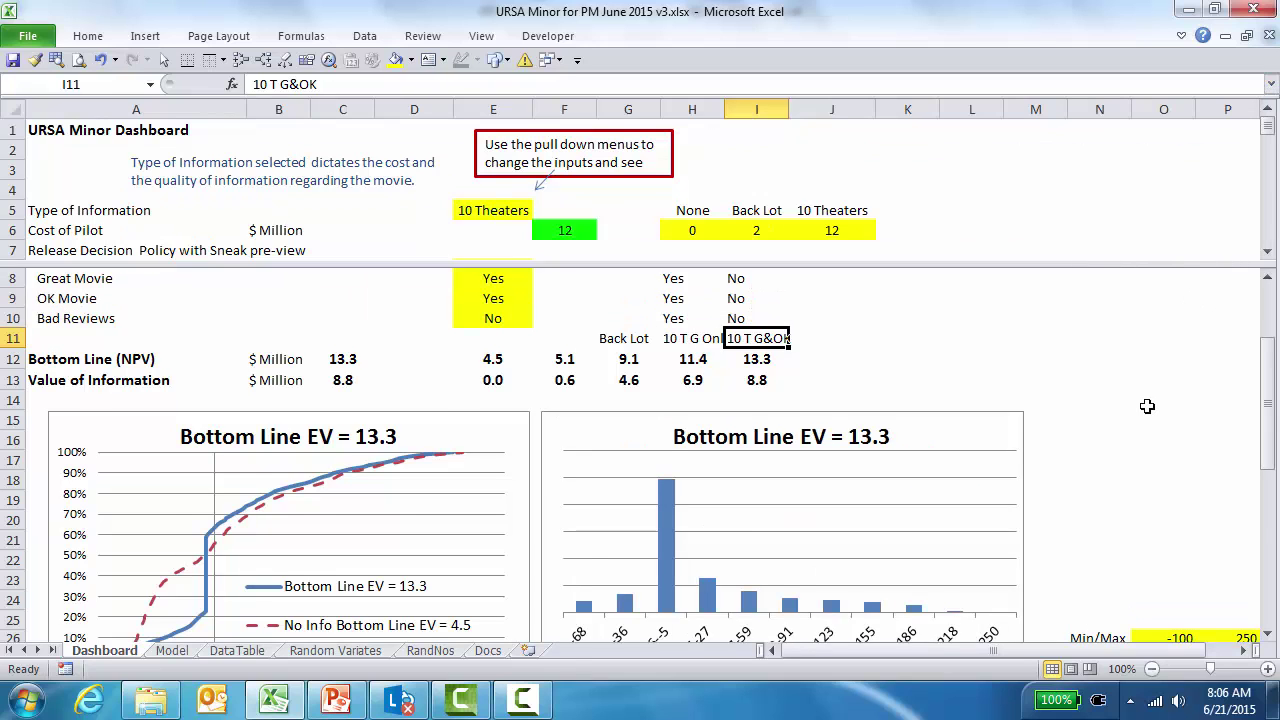
pyautogui.scroll(-7, 1147, 406)
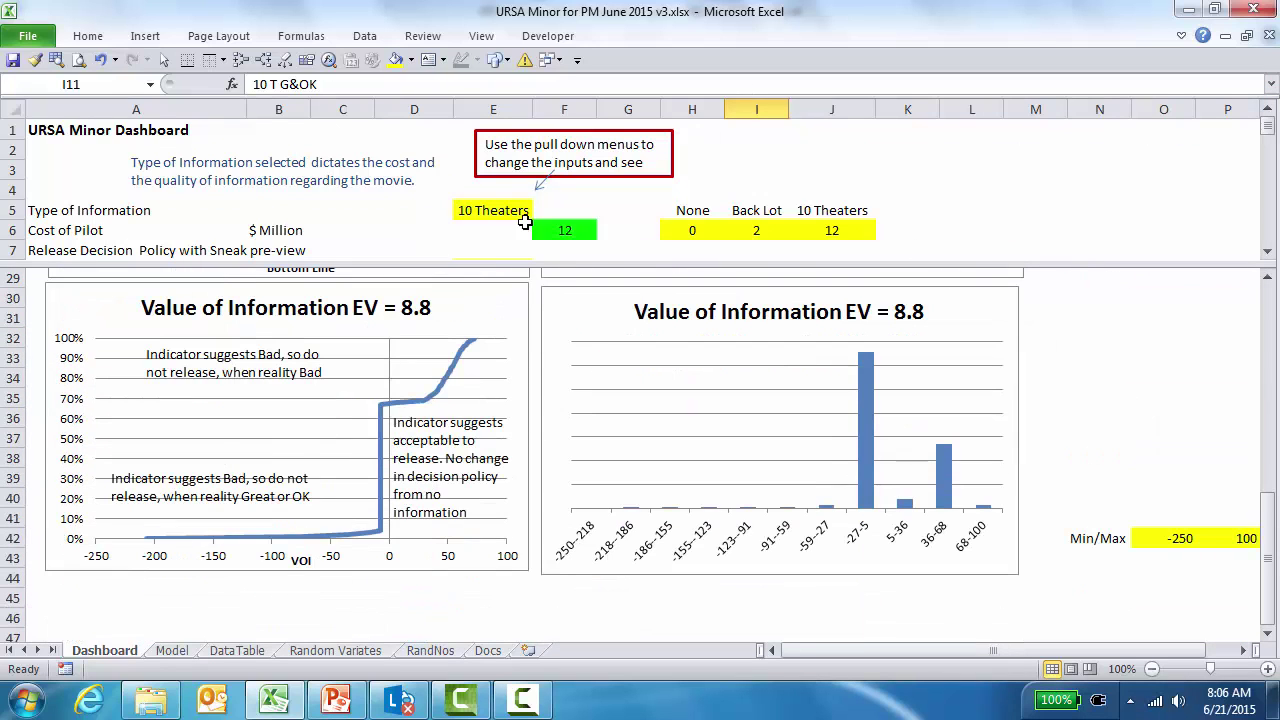
# Step: Switch the type of information to Back Lot, and alternate with 10 Theaters through undo and redo to compare the Value of Information charts
pyautogui.click(500, 211)
pyautogui.click(542, 211)
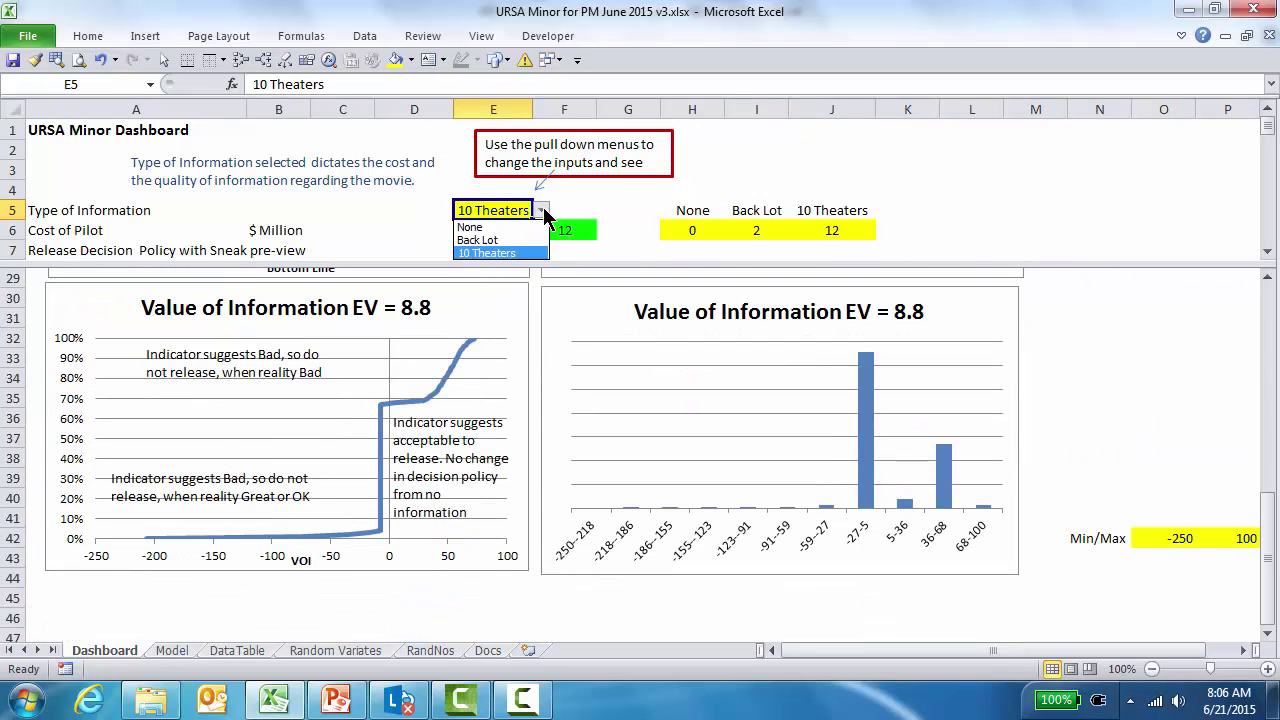
pyautogui.click(496, 241)
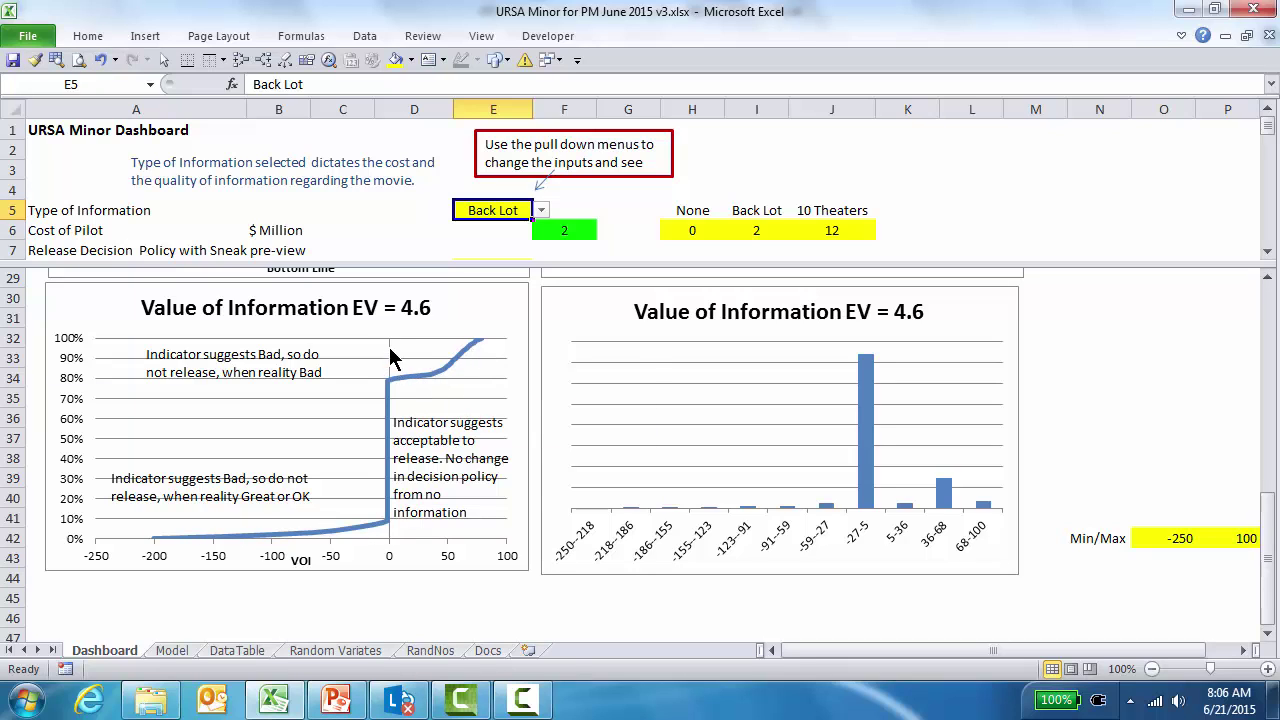
pyautogui.click(101, 59)
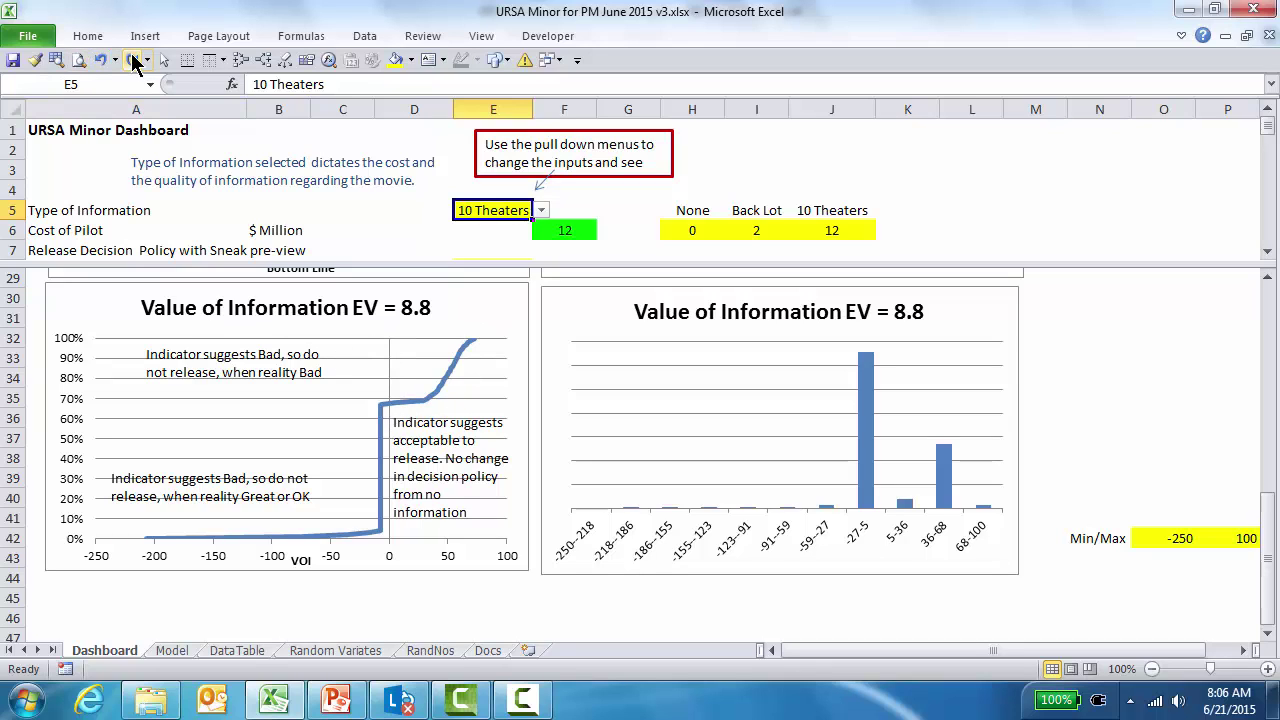
pyautogui.click(133, 62)
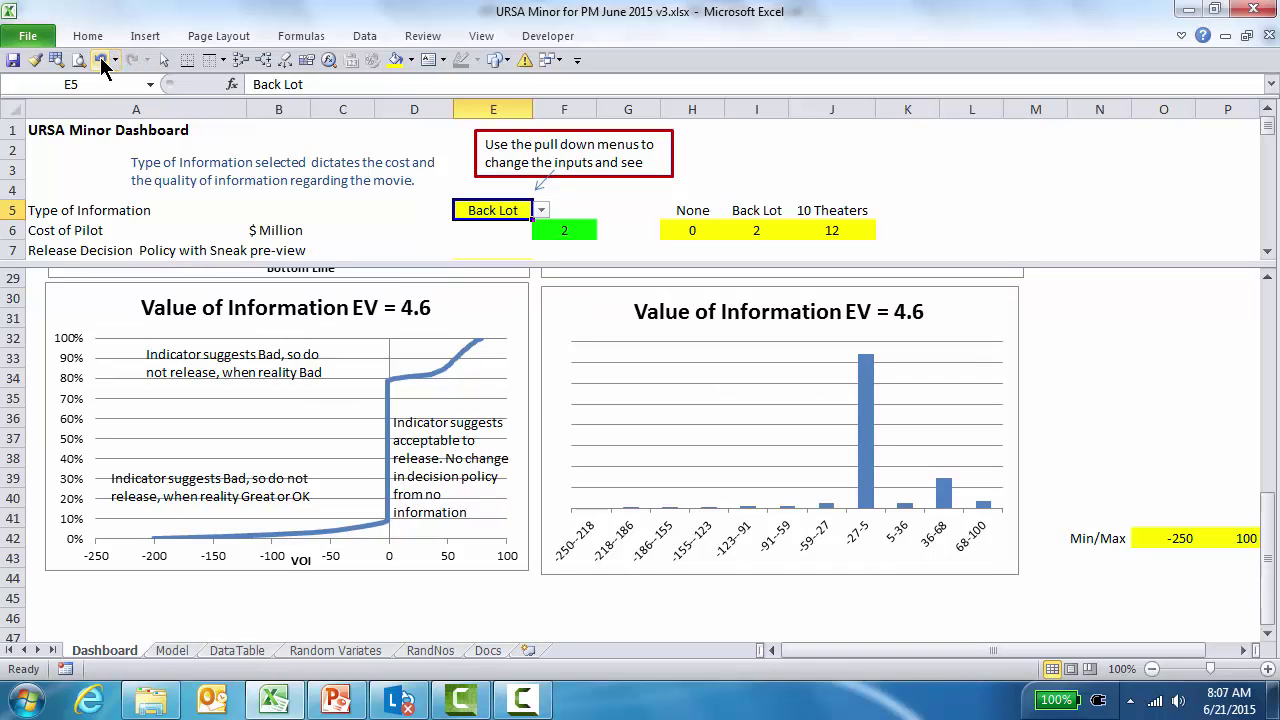
pyautogui.click(101, 61)
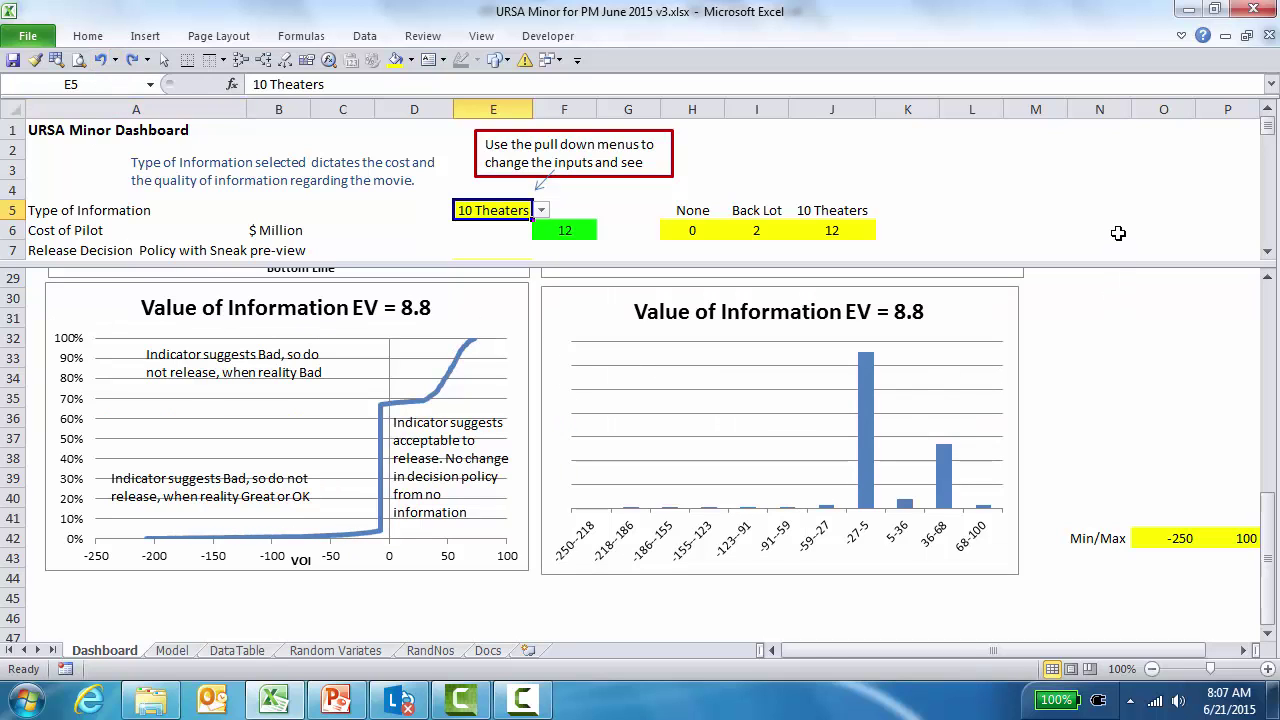
# Step: Bring the release policy and recorded results into view and remove the dashboard's horizontal split
pyautogui.click(1118, 232)
pyautogui.scroll(-1, 1118, 233)
pyautogui.scroll(-1, 1118, 232)
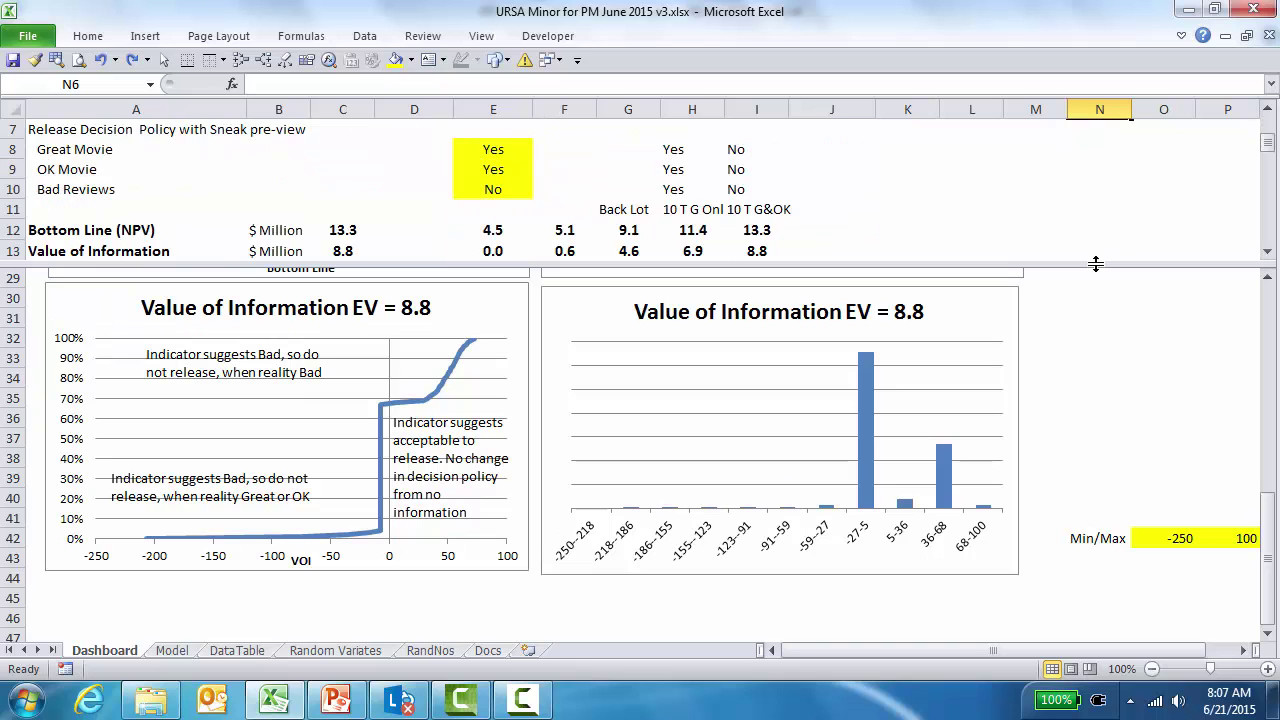
pyautogui.doubleClick(1096, 264)
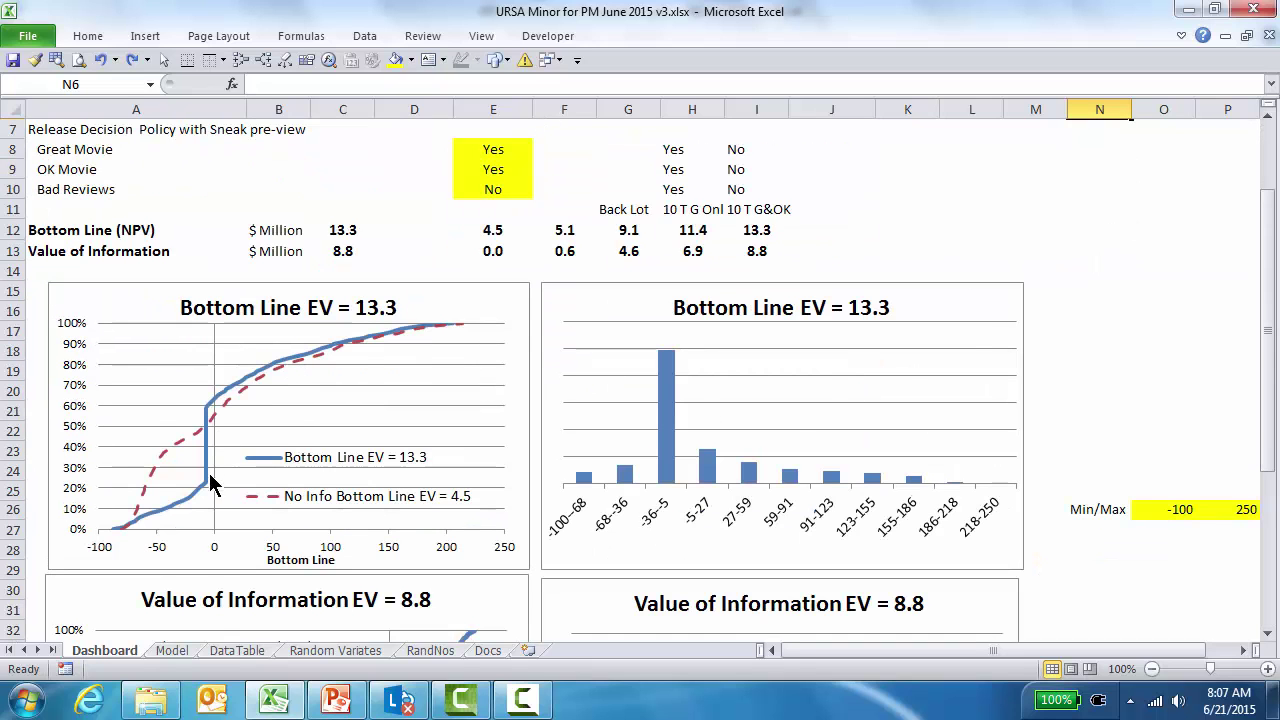
# Step: On the Model sheet, examine the Used values in column E for the decisions and uncertainties, down to the Reality table
pyautogui.click(175, 651)
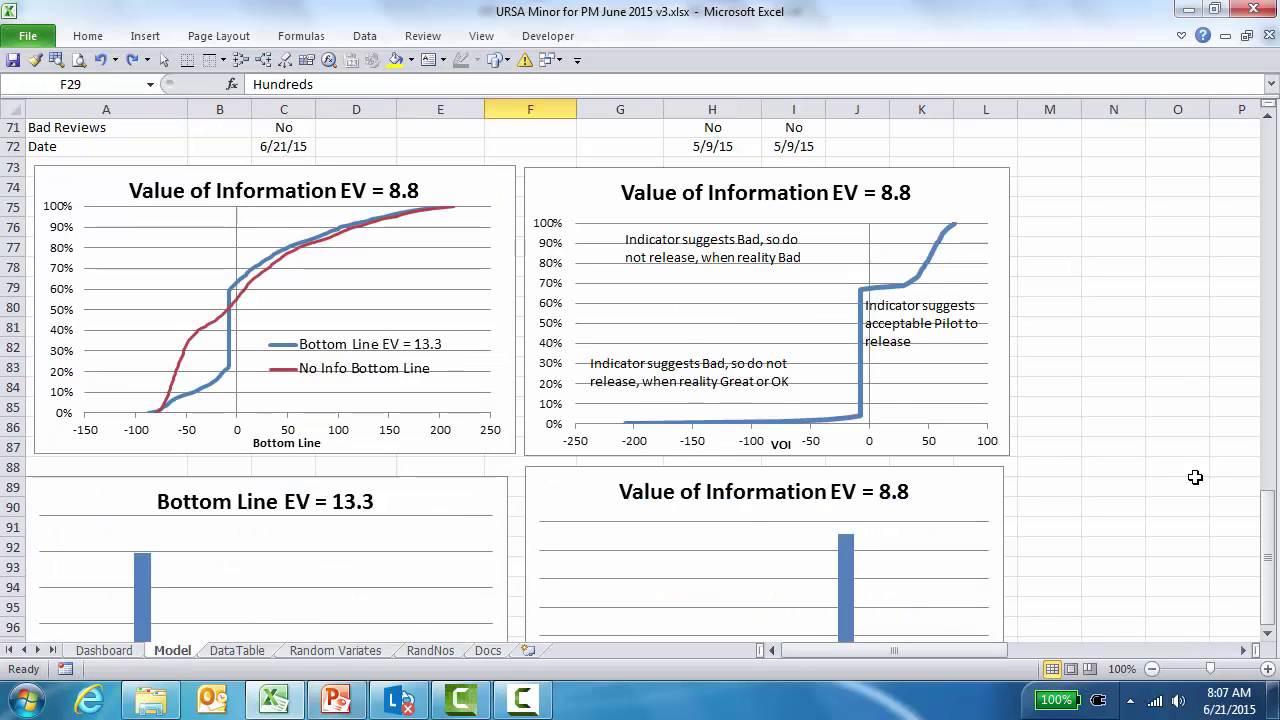
pyautogui.scroll(10, 1221, 483)
pyautogui.scroll(7, 1220, 481)
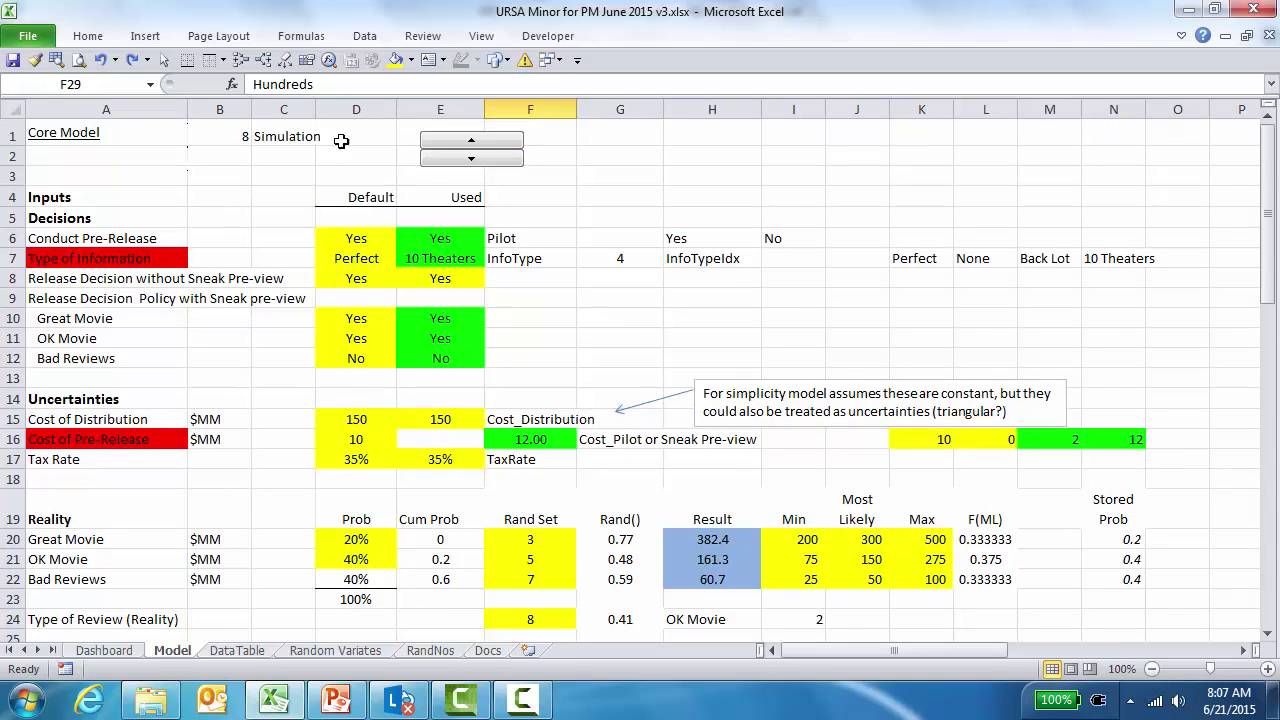
pyautogui.click(421, 243)
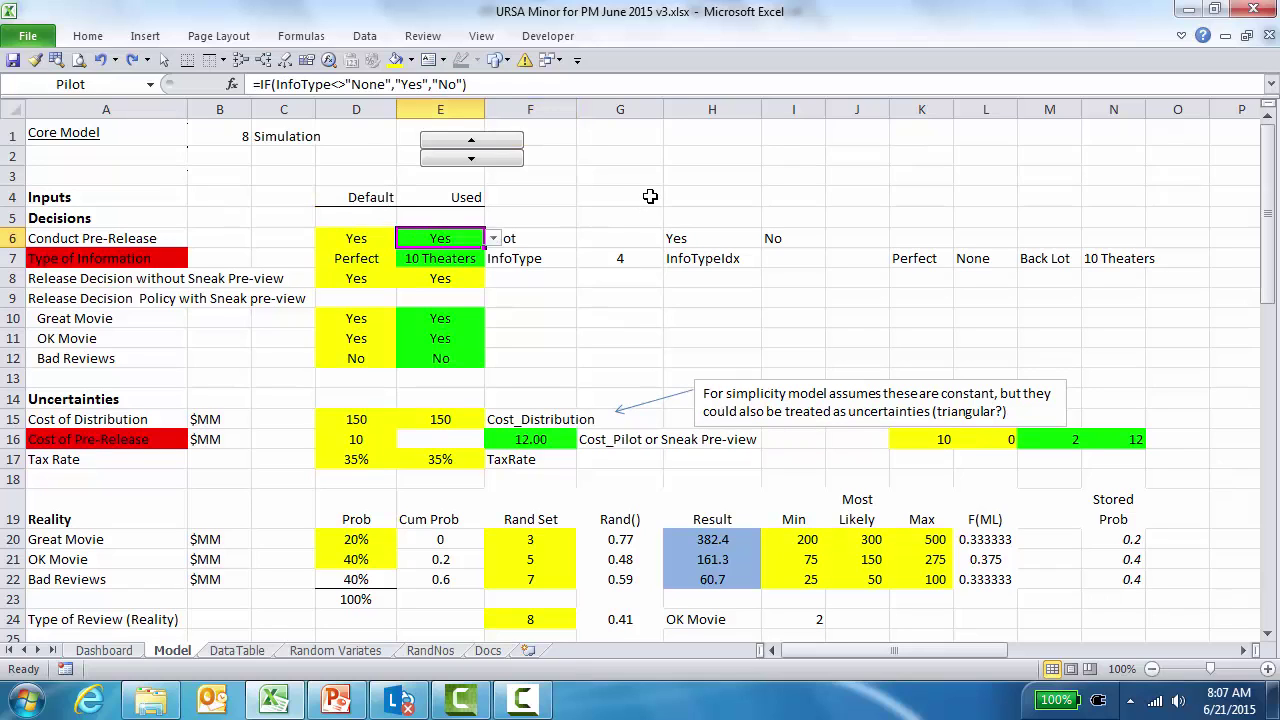
pyautogui.press('Down')
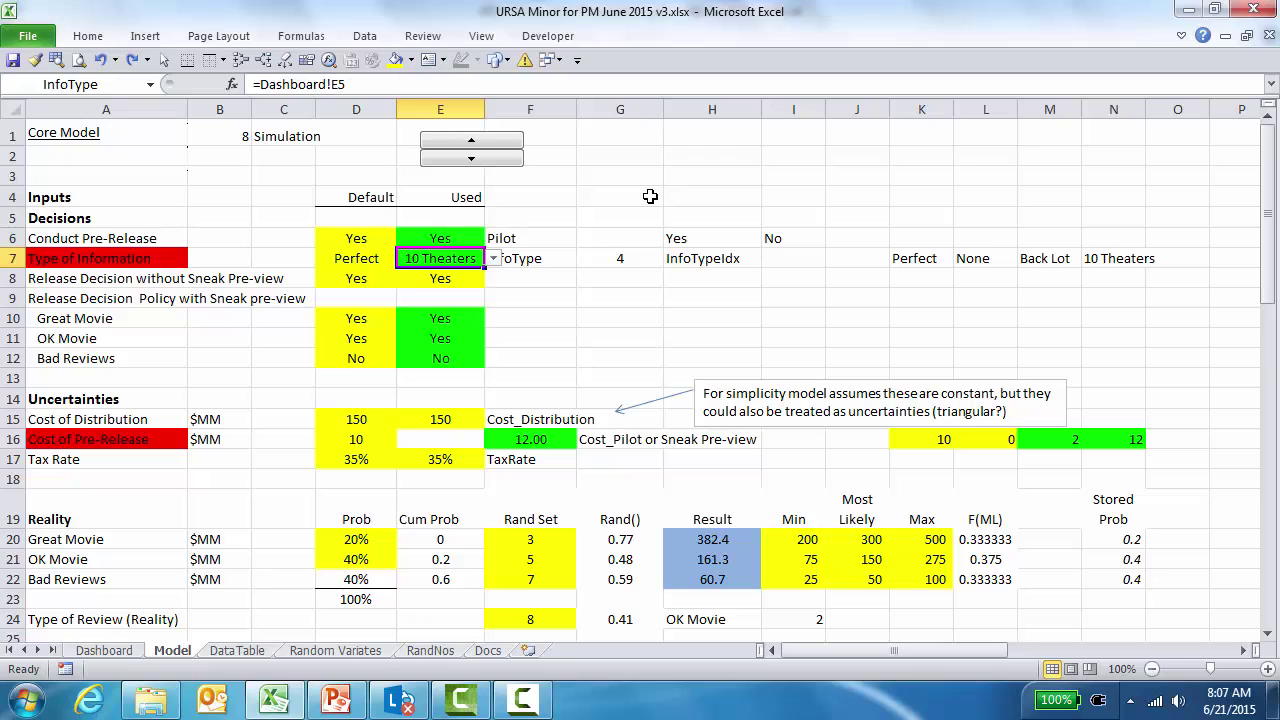
pyautogui.press('Down')
pyautogui.press('Down')
pyautogui.press('Down')
pyautogui.press('Down')
pyautogui.press('Down')
pyautogui.press('Down')
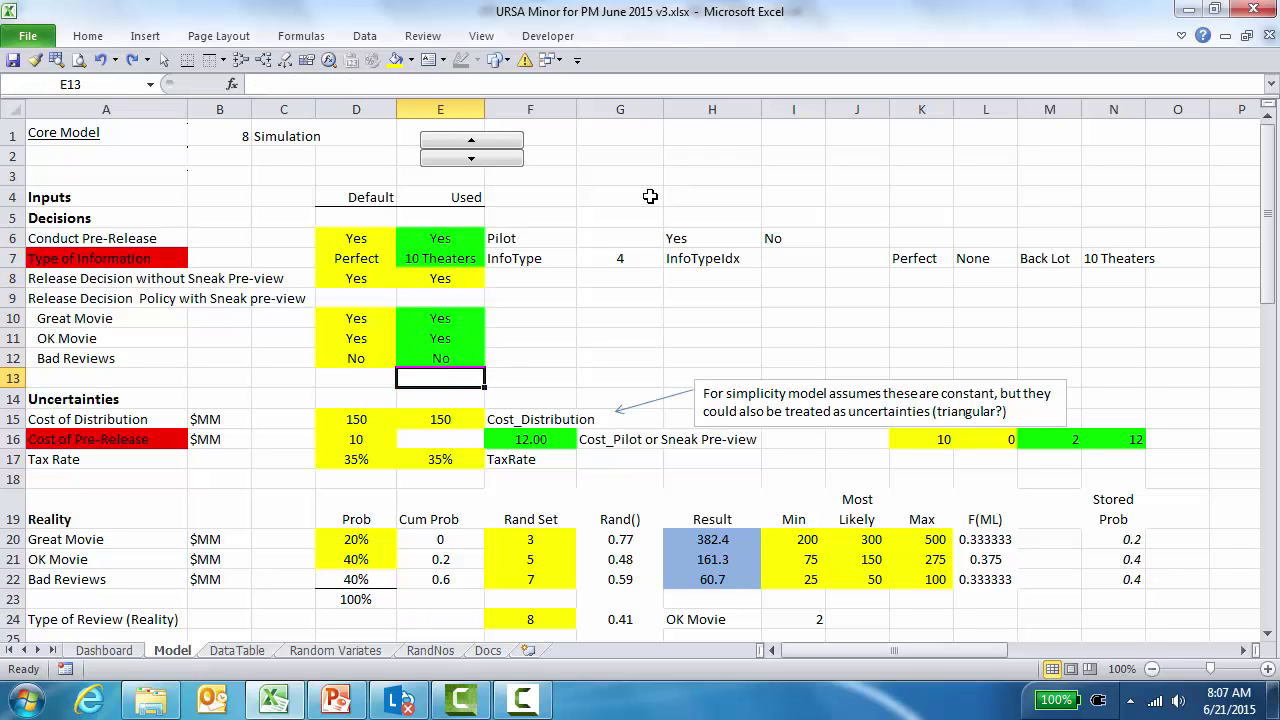
pyautogui.press('Down')
pyautogui.press('Down')
pyautogui.press('Down')
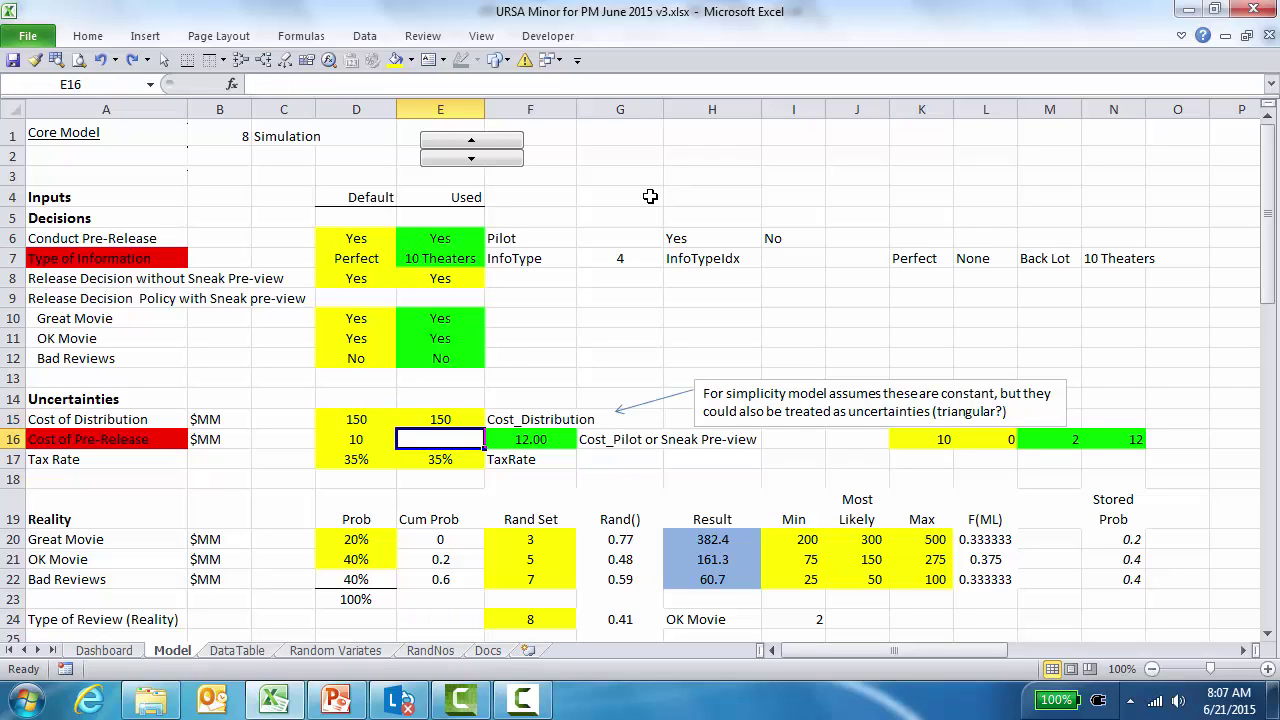
pyautogui.press('Down')
pyautogui.press('Down')
pyautogui.press('Down')
pyautogui.press('Down')
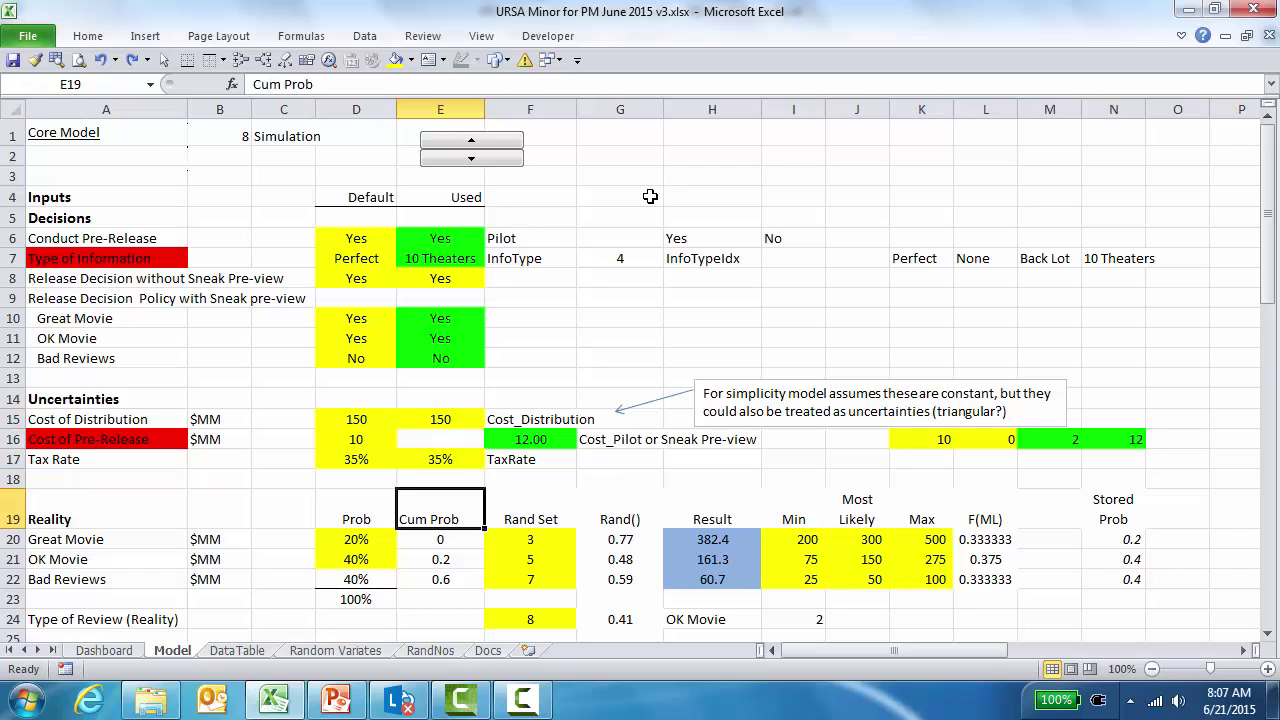
# Step: Examine the Min, Most Likely and Max estimates for great, OK and bad movies in the Reality table
pyautogui.press('Right')
pyautogui.press('Right')
pyautogui.press('Right')
pyautogui.press('Right')
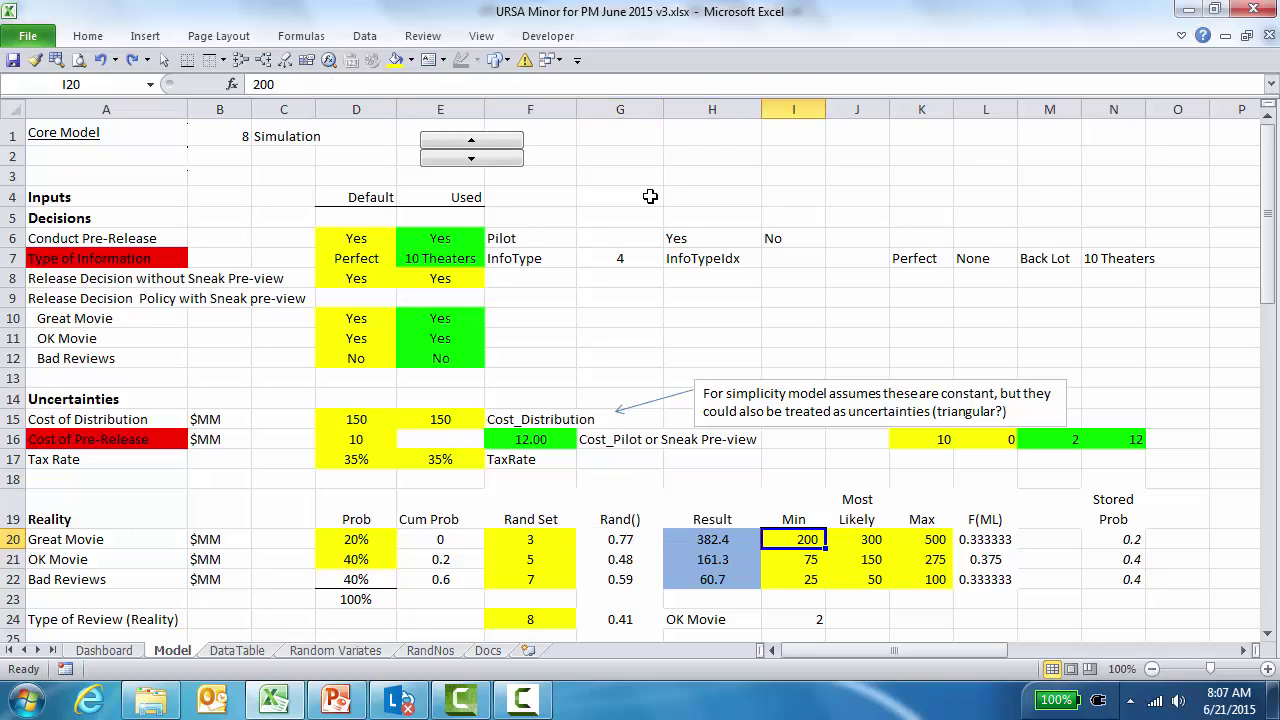
pyautogui.press('Down')
pyautogui.press('Down')
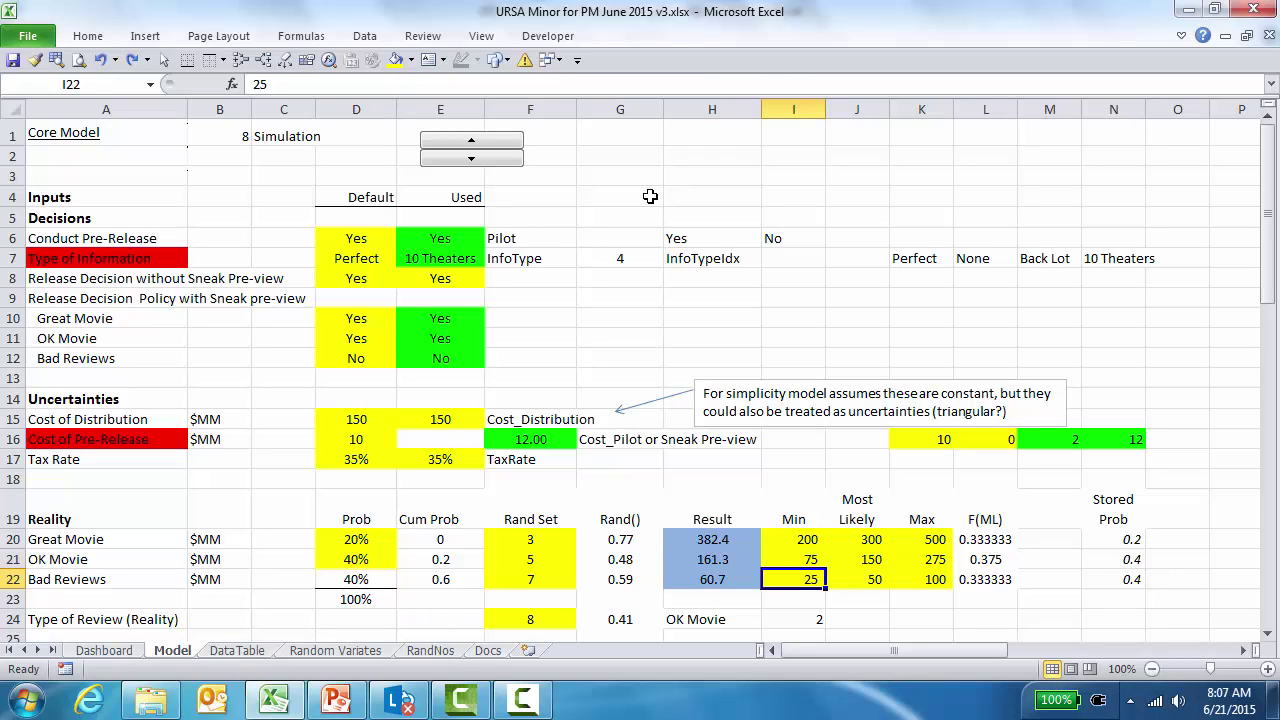
pyautogui.press('Right')
pyautogui.press('Right')
pyautogui.press('Left')
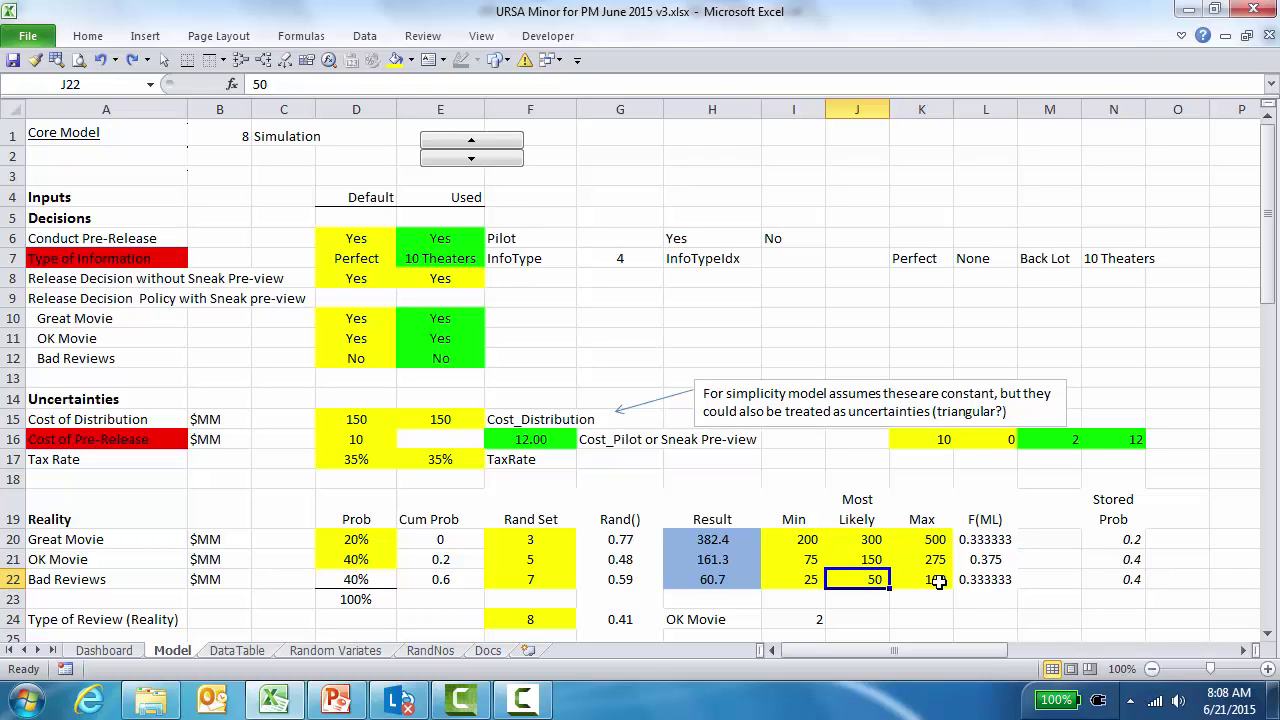
# Step: Examine the sneak preview results section, from the Sneak Pre-view Indicator table across to the 10 Theaters indicator table
pyautogui.scroll(-3, 993, 547)
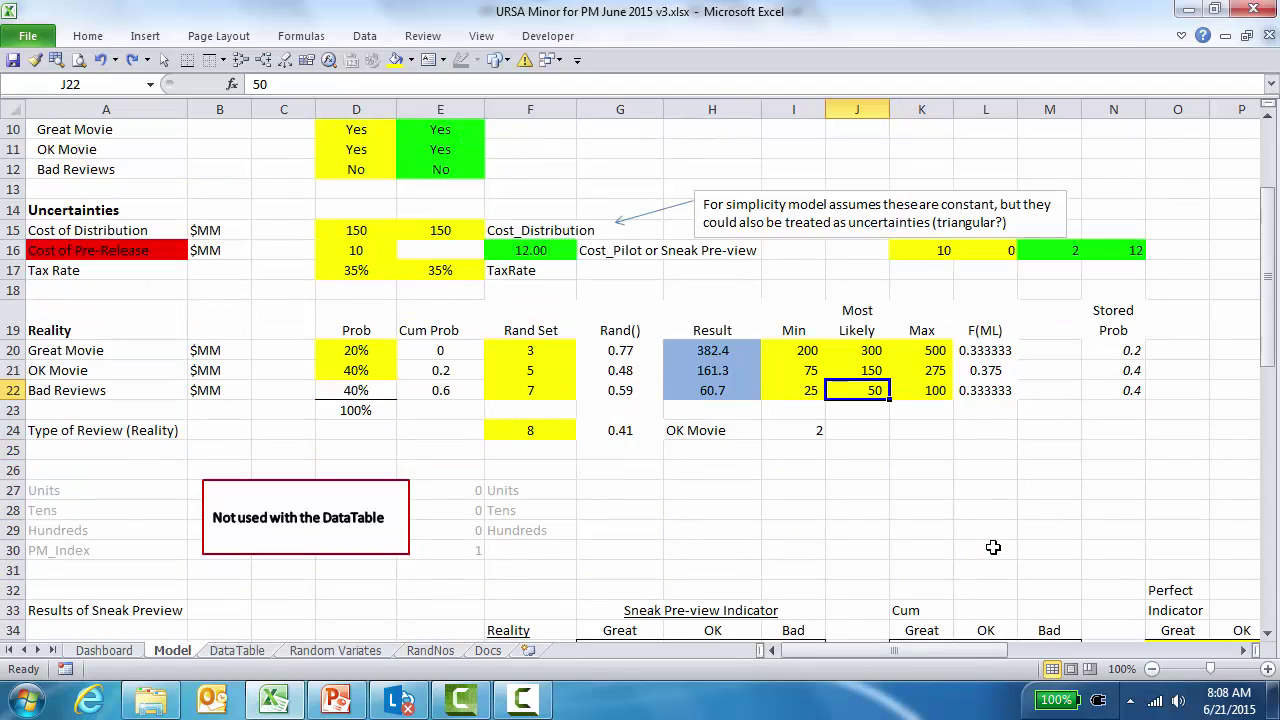
pyautogui.scroll(-3, 993, 547)
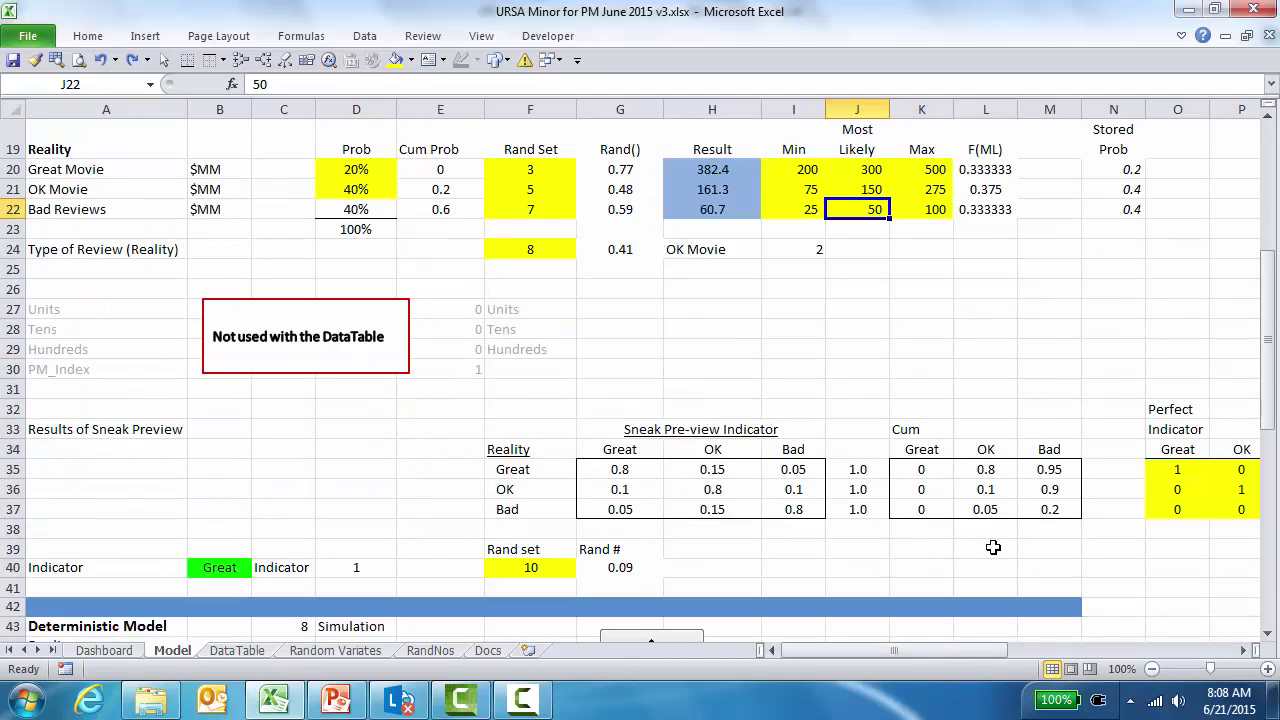
pyautogui.click(443, 428)
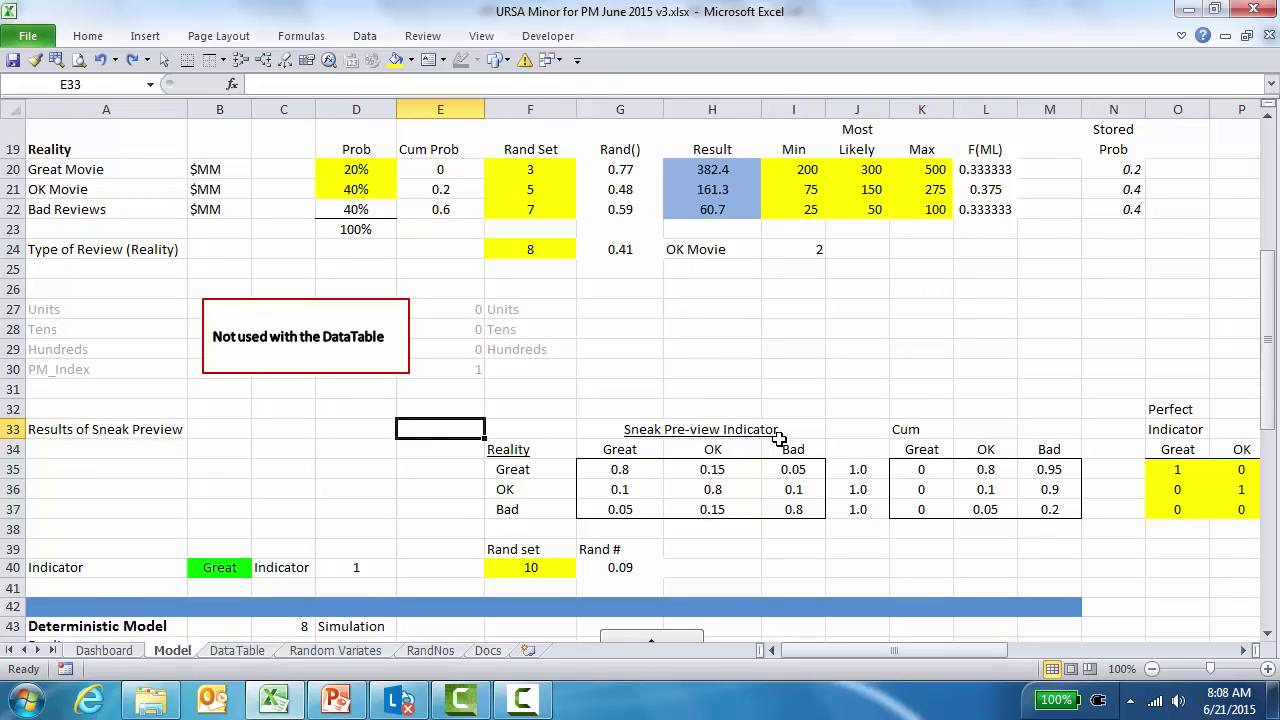
pyautogui.press('Right')
pyautogui.press('Right')
pyautogui.press('Right')
pyautogui.press('Right')
pyautogui.press('Right')
pyautogui.press('Right')
pyautogui.press('Right')
pyautogui.press('Right')
pyautogui.press('Right')
pyautogui.press('Right')
pyautogui.press('Right')
pyautogui.press('Right')
pyautogui.press('Right')
pyautogui.press('Right')
pyautogui.press('Right')
pyautogui.press('Right')
pyautogui.press('Right')
pyautogui.press('Right')
pyautogui.press('Right')
pyautogui.press('Right')
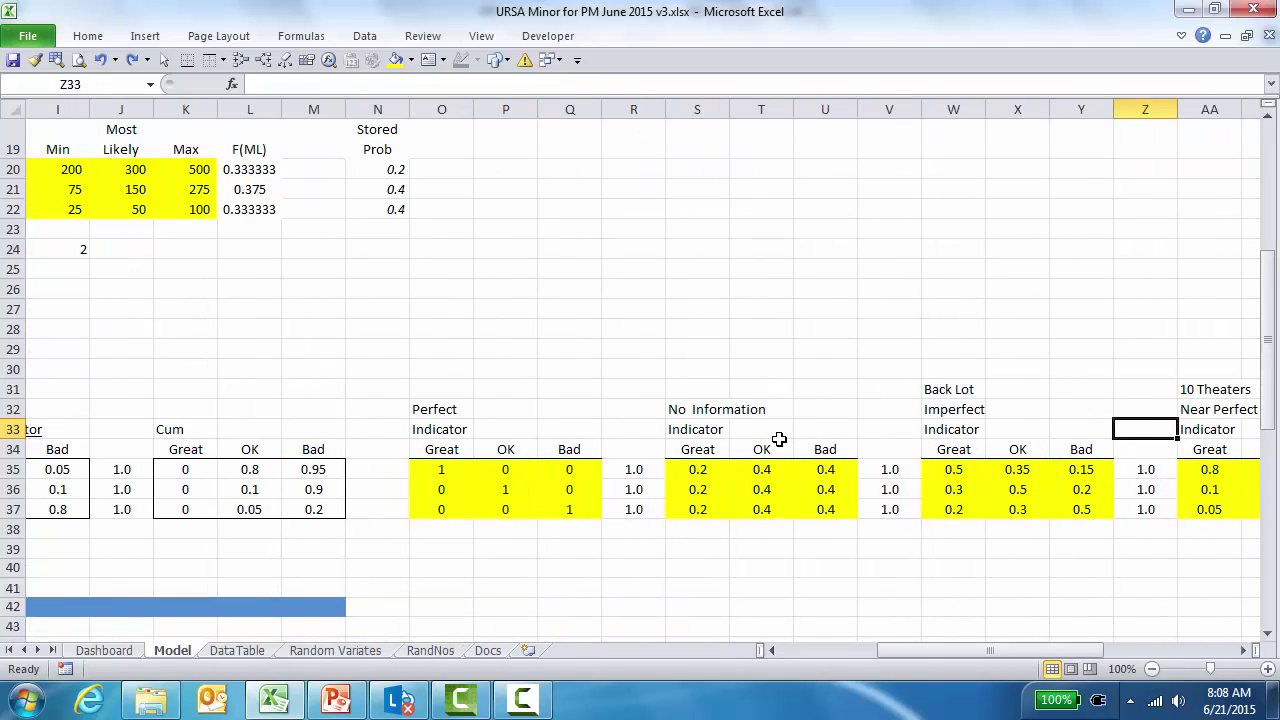
pyautogui.press('Right')
pyautogui.press('Right')
pyautogui.press('Right')
pyautogui.press('Right')
pyautogui.press('Right')
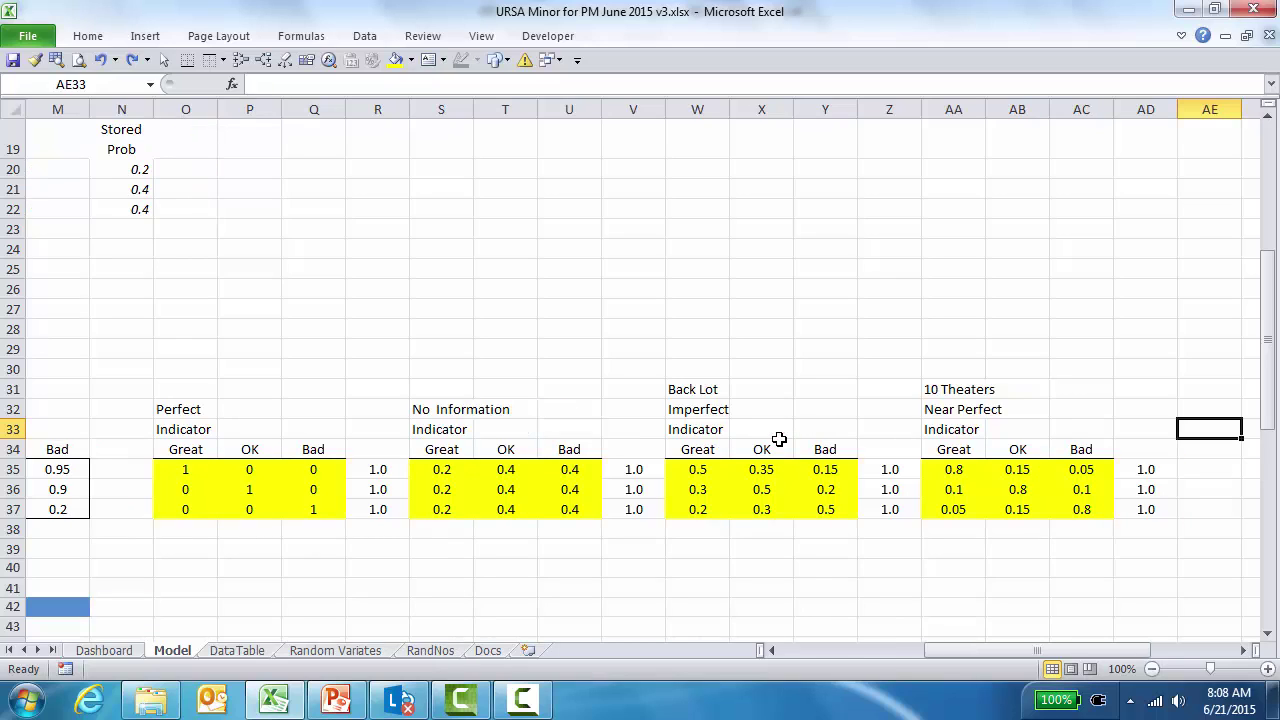
# Step: Examine the Perfect Indicator table in columns O to Q, including its reality rows and its Great, OK and Bad headings
pyautogui.press('Left')
pyautogui.press('Left')
pyautogui.press('Left')
pyautogui.press('Left')
pyautogui.press('Left')
pyautogui.press('Left')
pyautogui.press('Left')
pyautogui.press('Left')
pyautogui.press('Left')
pyautogui.press('Left')
pyautogui.press('Left')
pyautogui.press('Left')
pyautogui.press('Left')
pyautogui.press('Left')
pyautogui.press('Left')
pyautogui.press('Left')
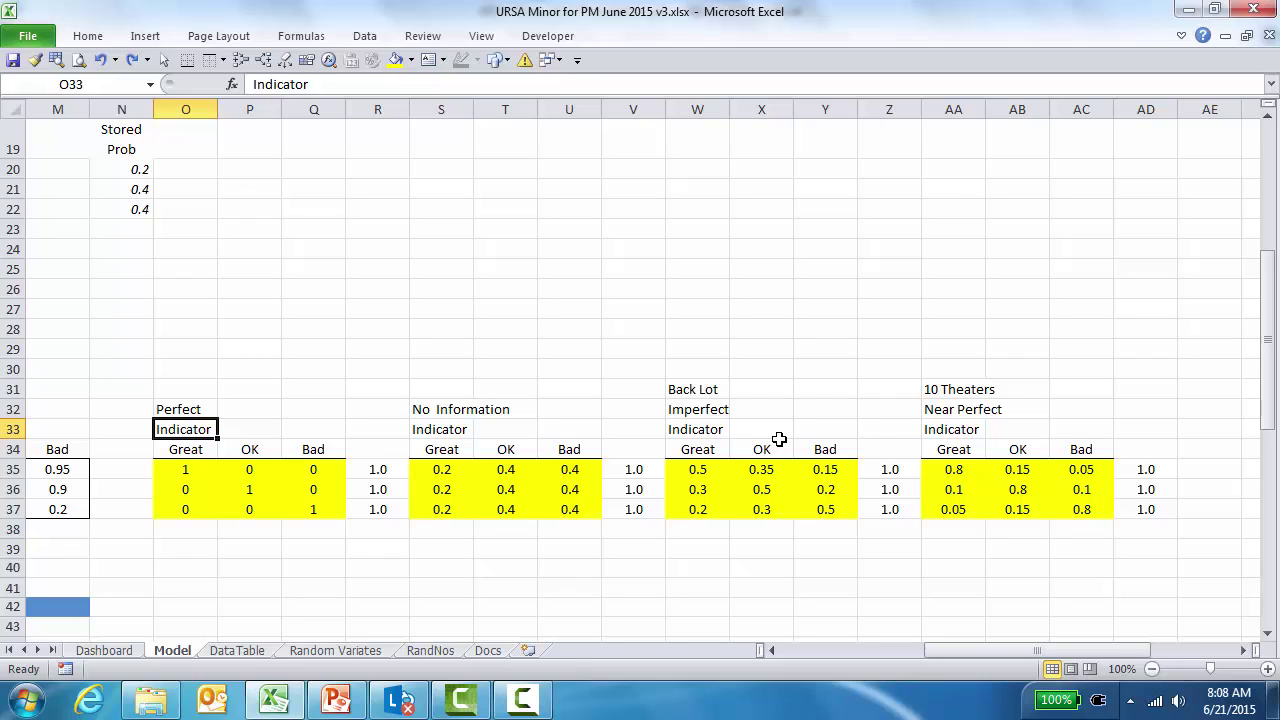
pyautogui.press('Down')
pyautogui.press('Down')
pyautogui.press('Left')
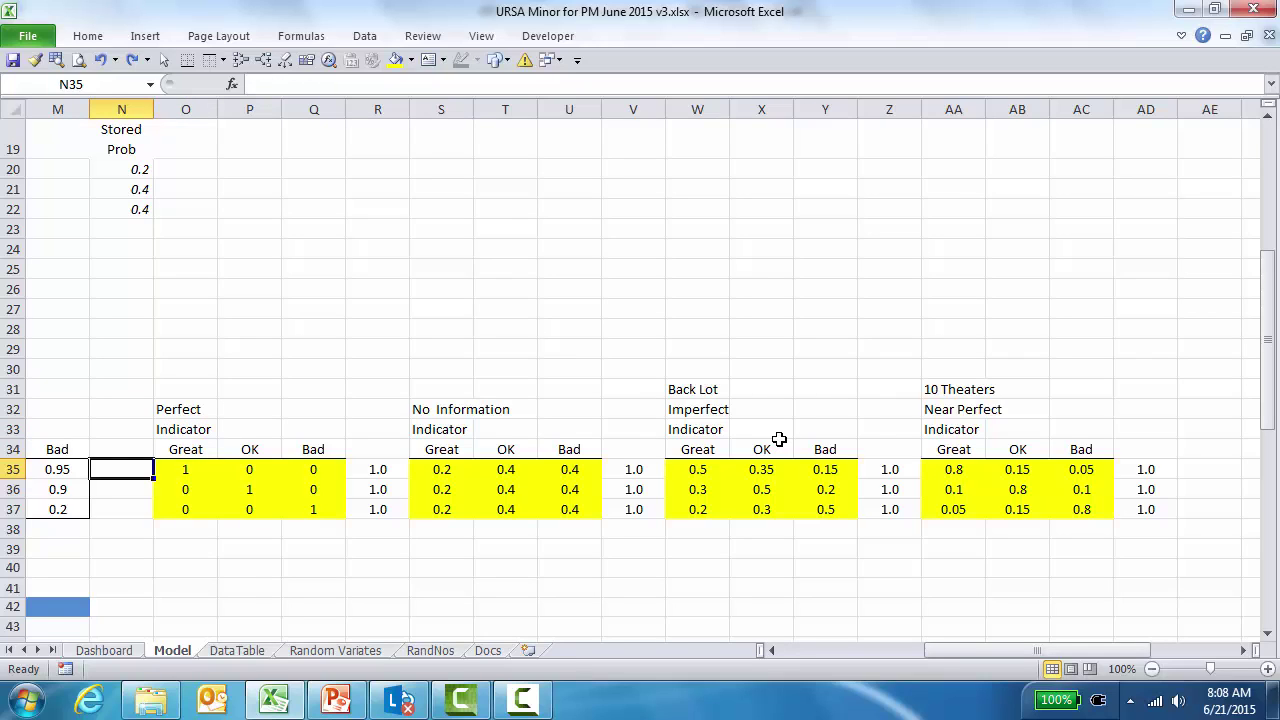
pyautogui.press('Down')
pyautogui.press('Down')
pyautogui.press('Down')
pyautogui.press('Up')
pyautogui.press('Up')
pyautogui.press('Up')
pyautogui.press('Up')
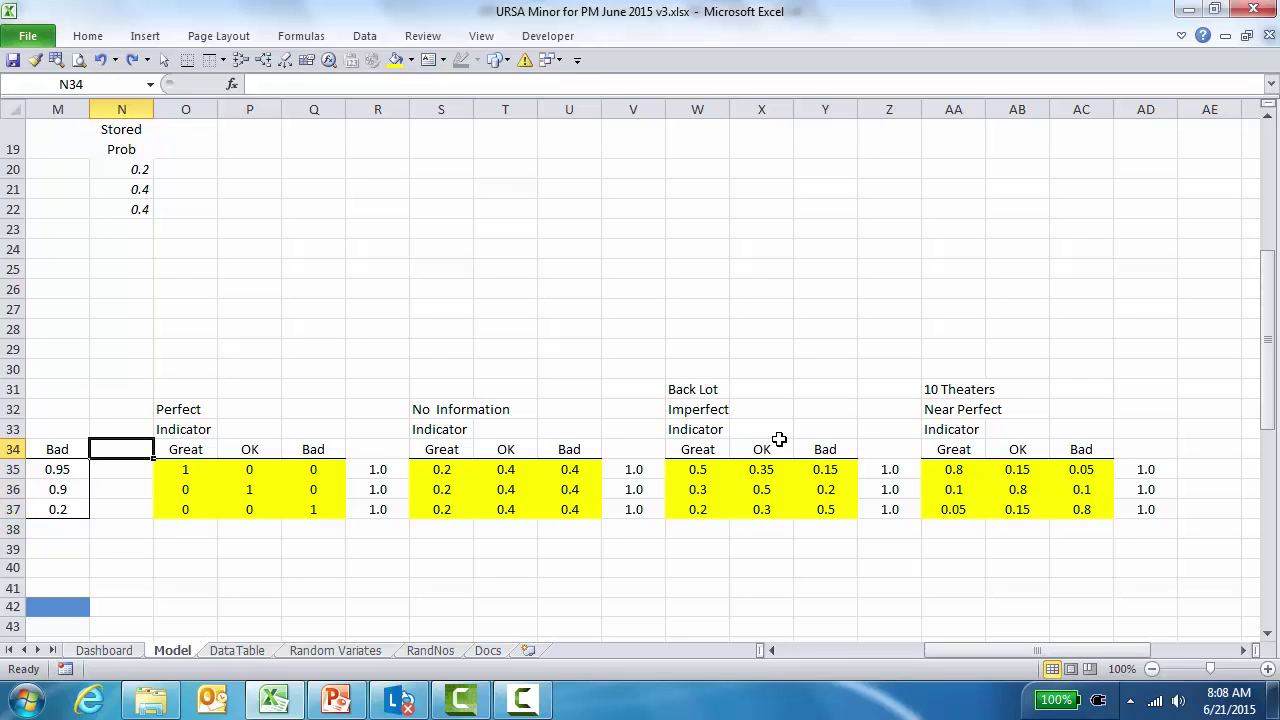
pyautogui.press('Right')
pyautogui.press('Right')
pyautogui.press('Left')
pyautogui.press('Left')
pyautogui.press('Down')
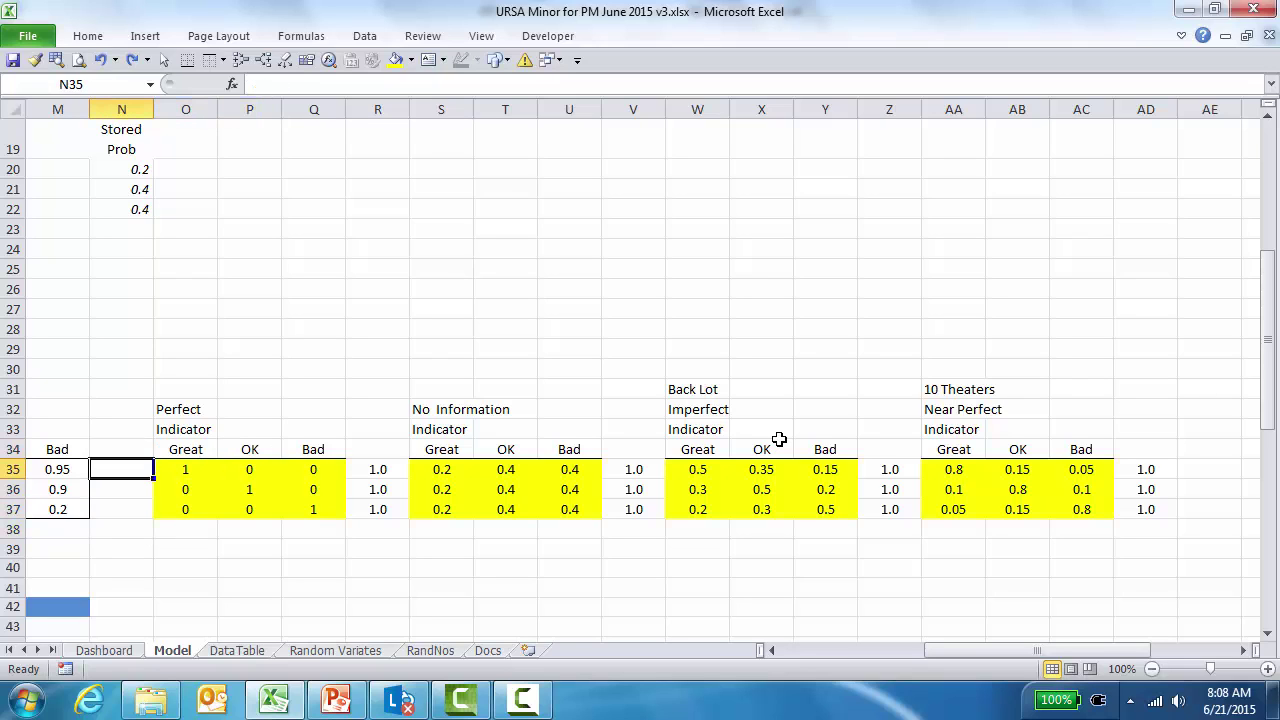
# Step: Examine the No Information Indicator probabilities in S35:U37 row by row, comparing them with the neighbouring Perfect Indicator table
pyautogui.press('Right')
pyautogui.press('Right')
pyautogui.press('Right')
pyautogui.press('Right')
pyautogui.press('Right')
pyautogui.press('Right')
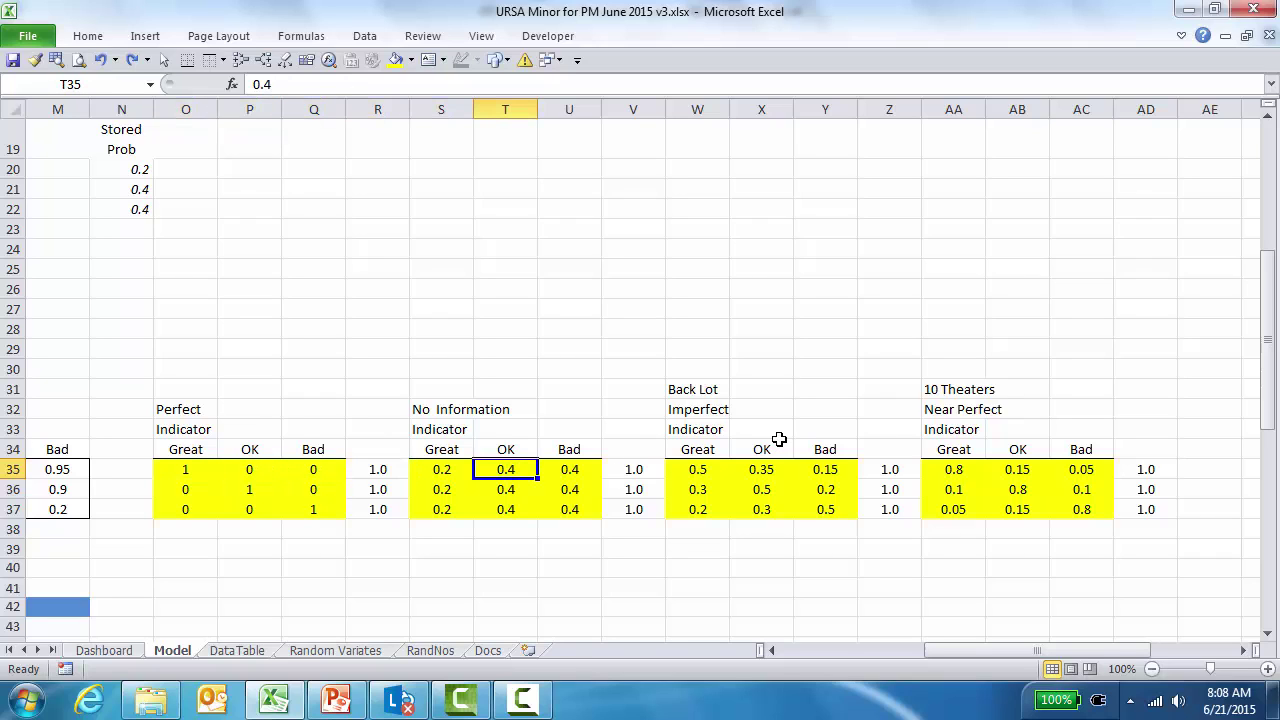
pyautogui.press('Up')
pyautogui.press('Down')
pyautogui.press('Left')
pyautogui.press('Left')
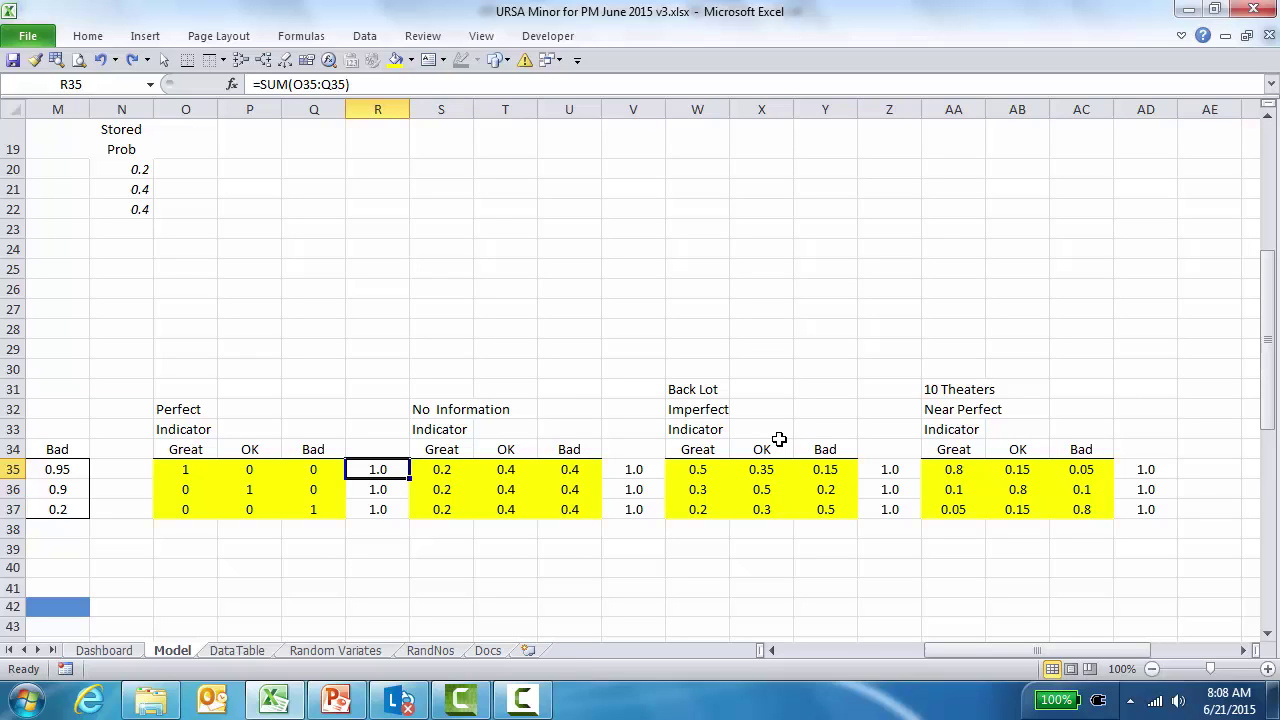
pyautogui.press('Right')
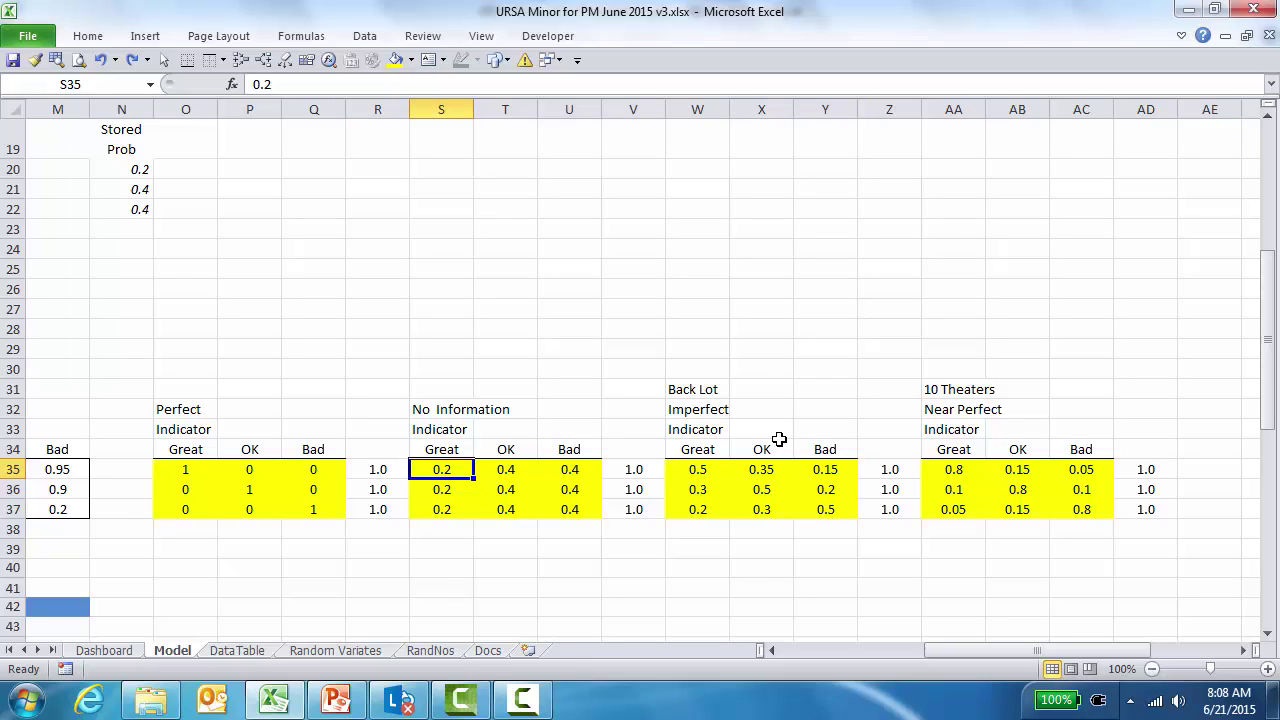
pyautogui.press('Right')
pyautogui.press('Right')
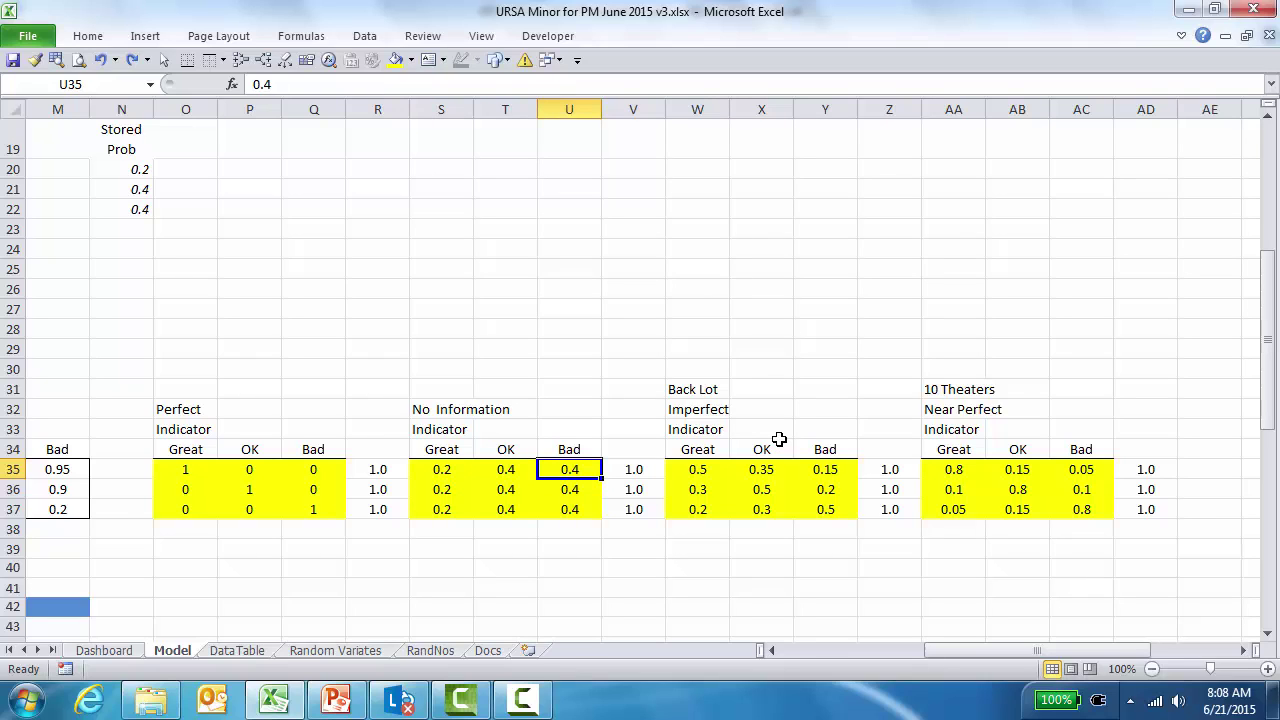
pyautogui.press('Left')
pyautogui.press('Left')
pyautogui.press('Down')
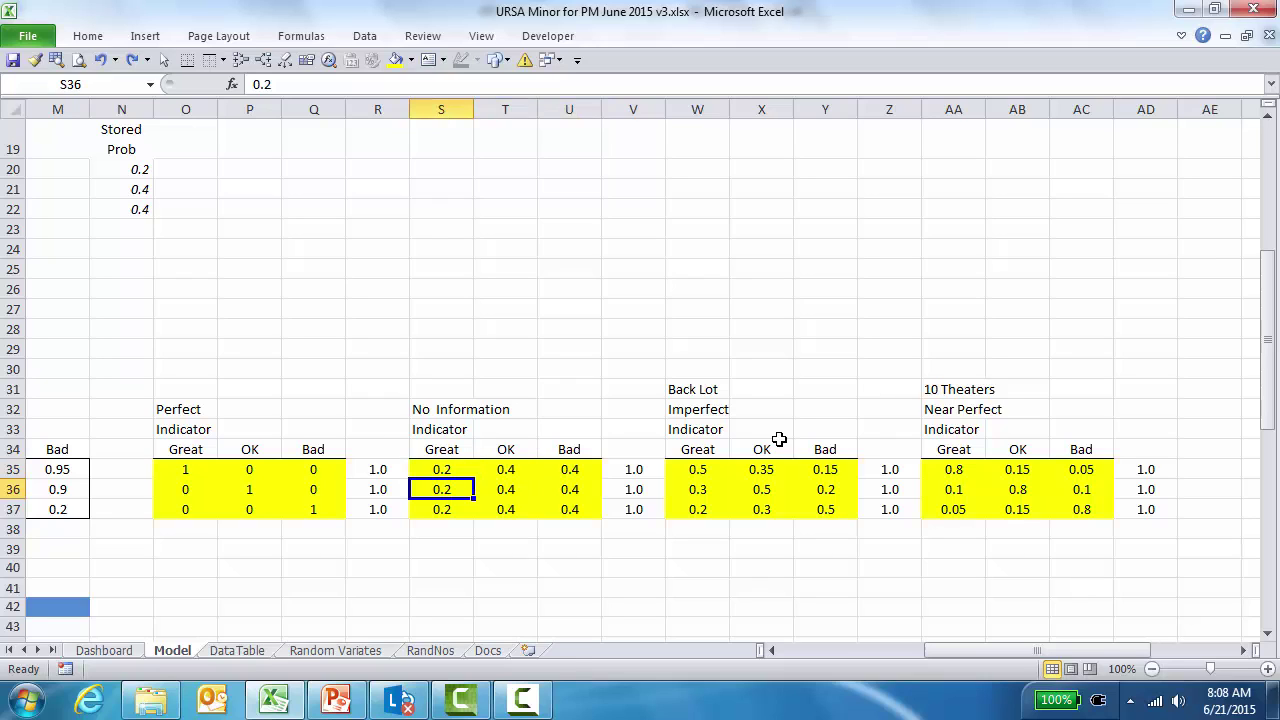
pyautogui.press('Right')
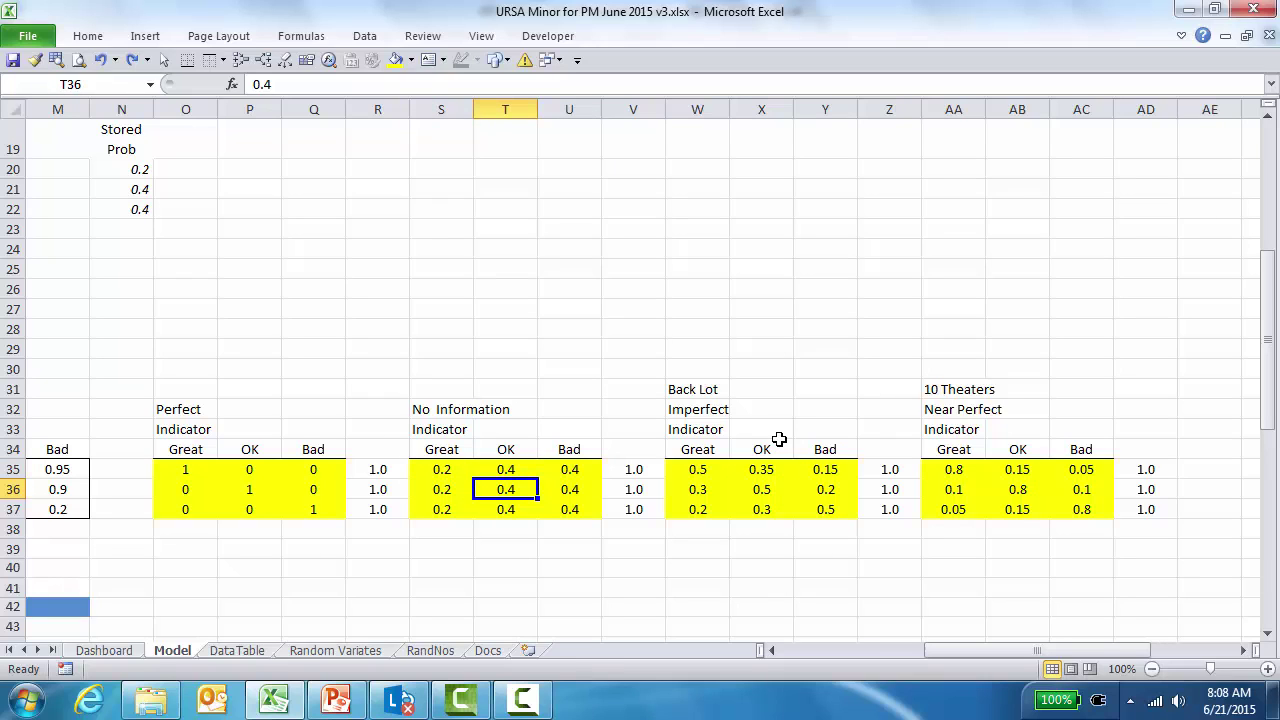
pyautogui.press('Left')
pyautogui.press('Down')
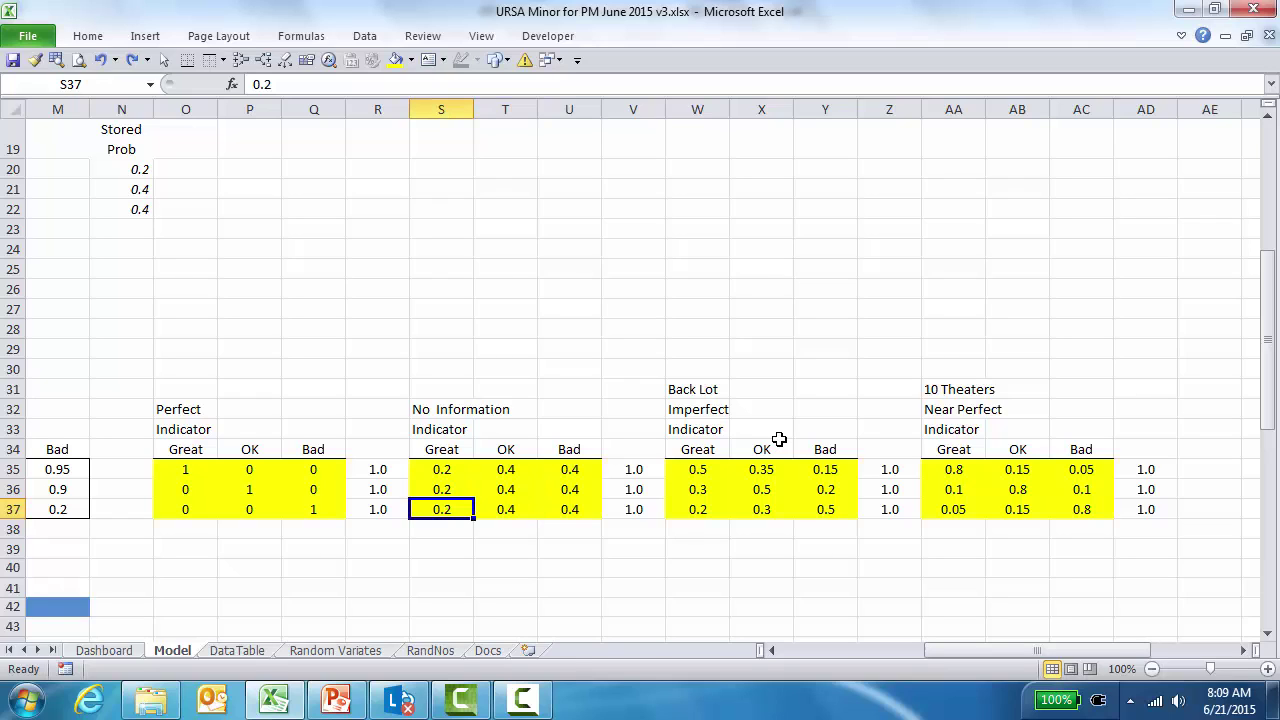
pyautogui.press('Right')
pyautogui.press('Right')
pyautogui.press('Right')
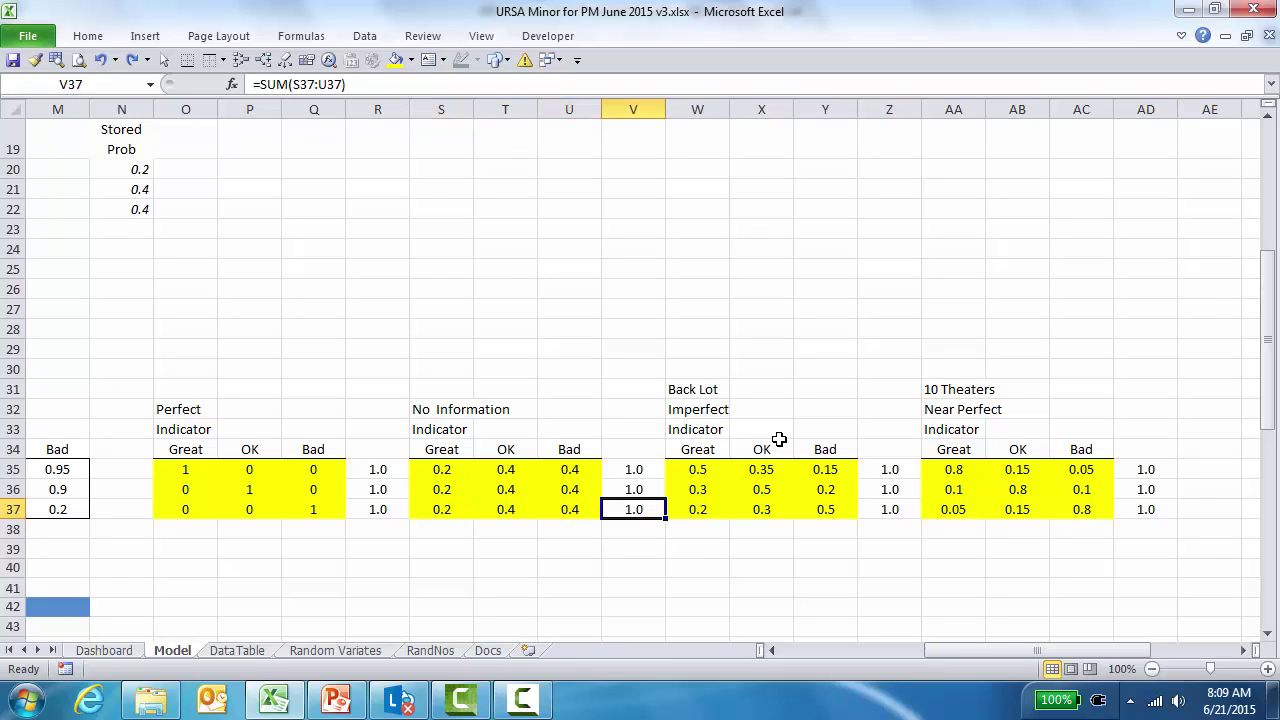
# Step: Examine the Back Lot Imperfect Indicator probabilities and the neighbouring 10 Theaters Near Perfect Indicator probabilities along row 35
pyautogui.press('Right')
pyautogui.press('Up')
pyautogui.press('Up')
pyautogui.press('Right')
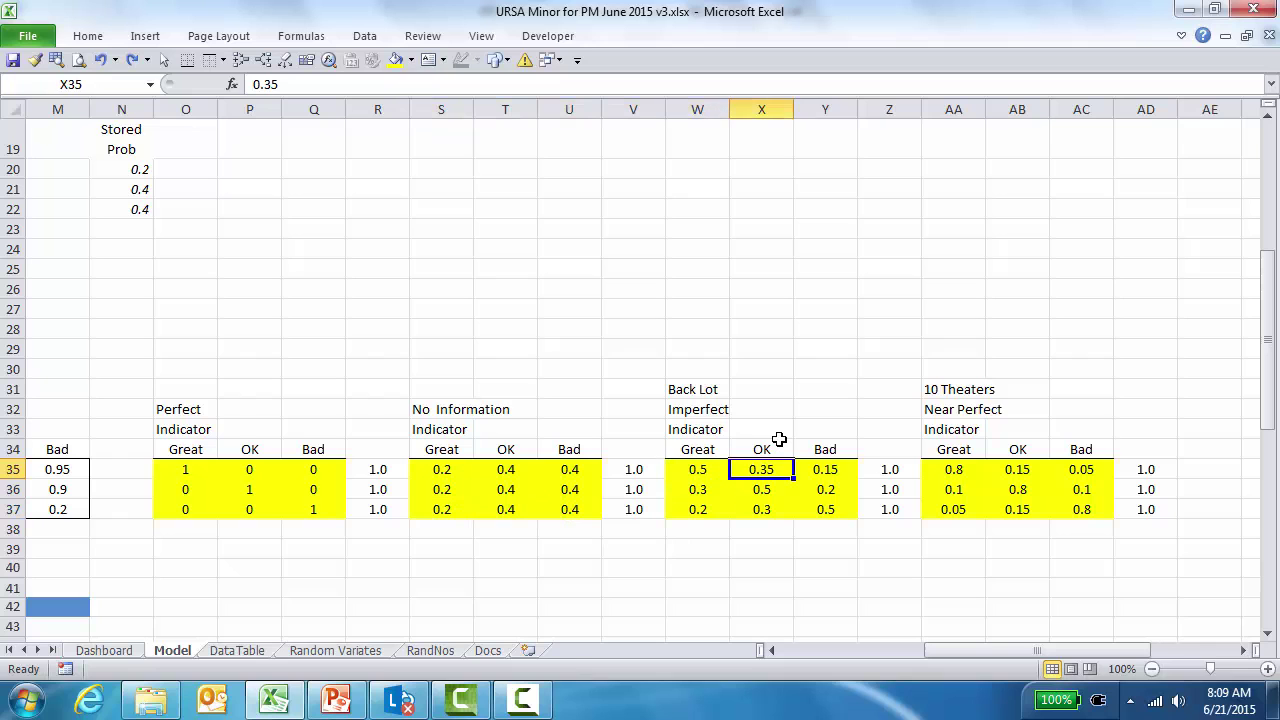
pyautogui.press('Right')
pyautogui.press('Right')
pyautogui.press('Right')
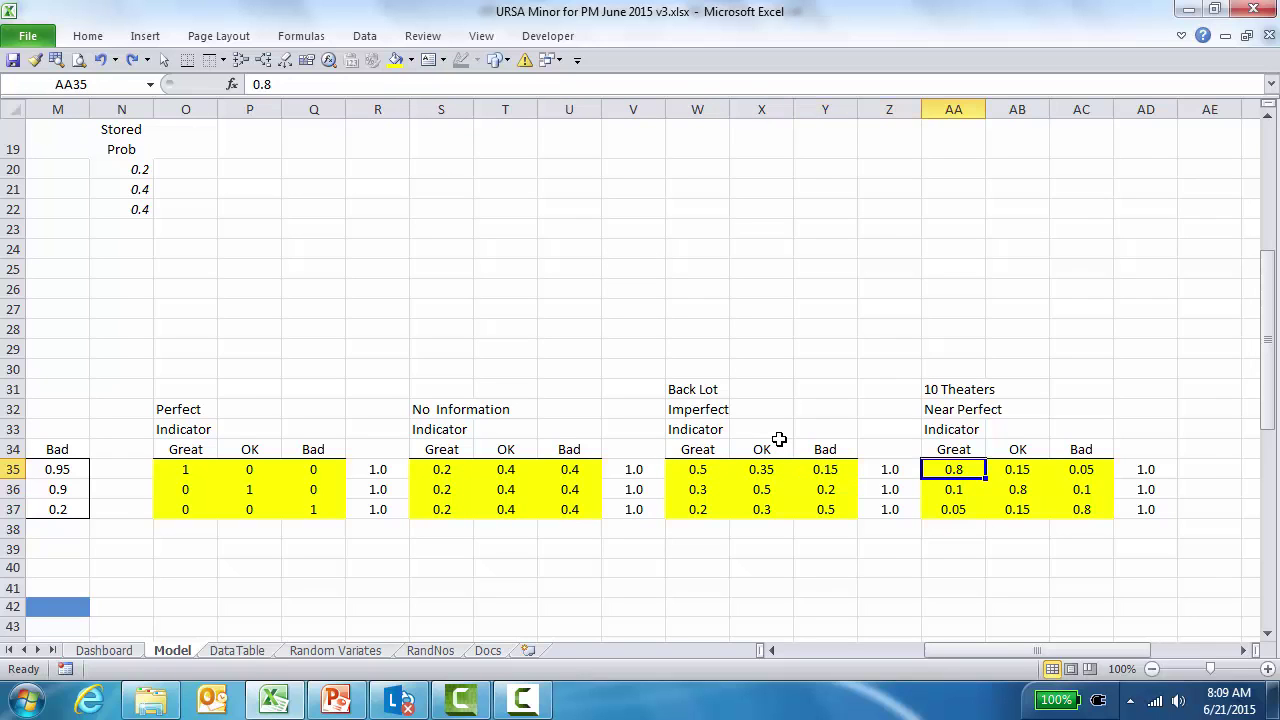
pyautogui.press('Right')
pyautogui.press('Right')
# Step: Return to column A of the Model sheet and examine the Deterministic Model section from Reality through VOI
pyautogui.press('Left')
pyautogui.press('Left')
pyautogui.press('Left')
pyautogui.press('Left')
pyautogui.press('Left')
pyautogui.press('Left')
pyautogui.press('Left')
pyautogui.press('Left')
pyautogui.press('Left')
pyautogui.press('Left')
pyautogui.press('Left')
pyautogui.press('Left')
pyautogui.press('Left')
pyautogui.press('Left')
pyautogui.press('Left')
pyautogui.press('Left')
pyautogui.press('Left')
pyautogui.press('Left')
pyautogui.press('Left')
pyautogui.press('Left')
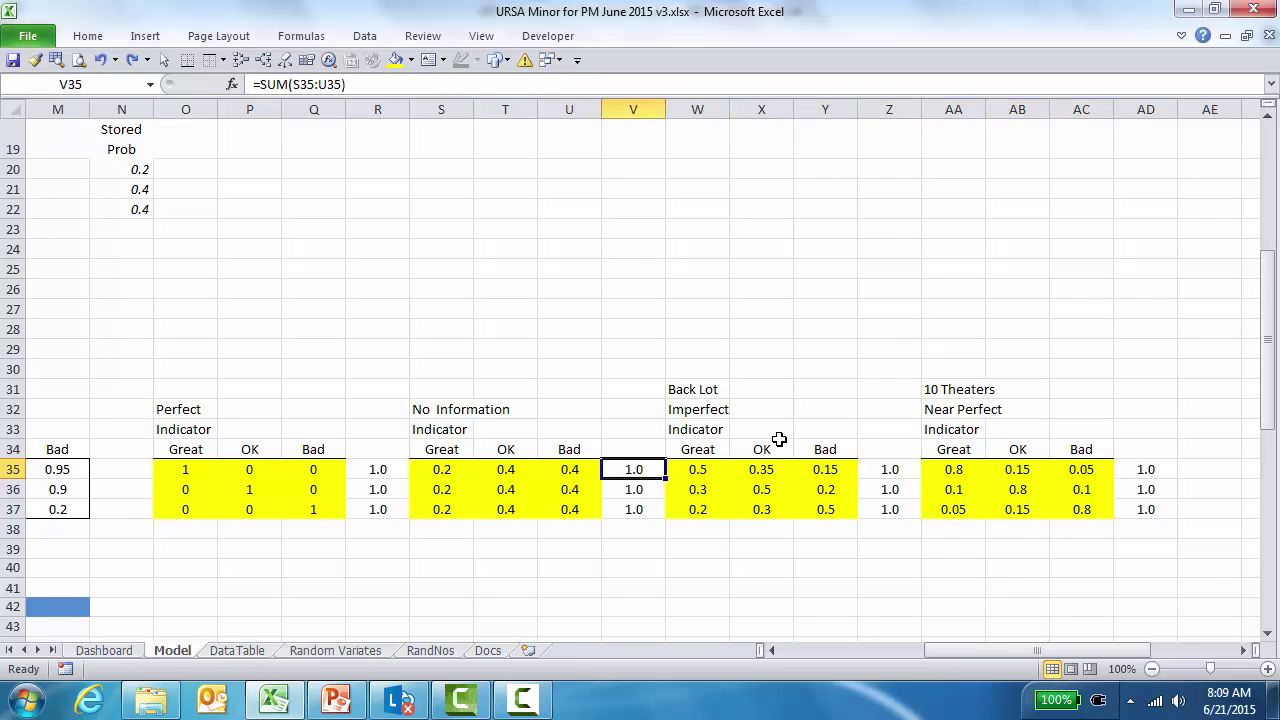
pyautogui.press('Left')
pyautogui.press('Left')
pyautogui.press('Left')
pyautogui.press('Left')
pyautogui.press('Left')
pyautogui.press('Left')
pyautogui.press('Left')
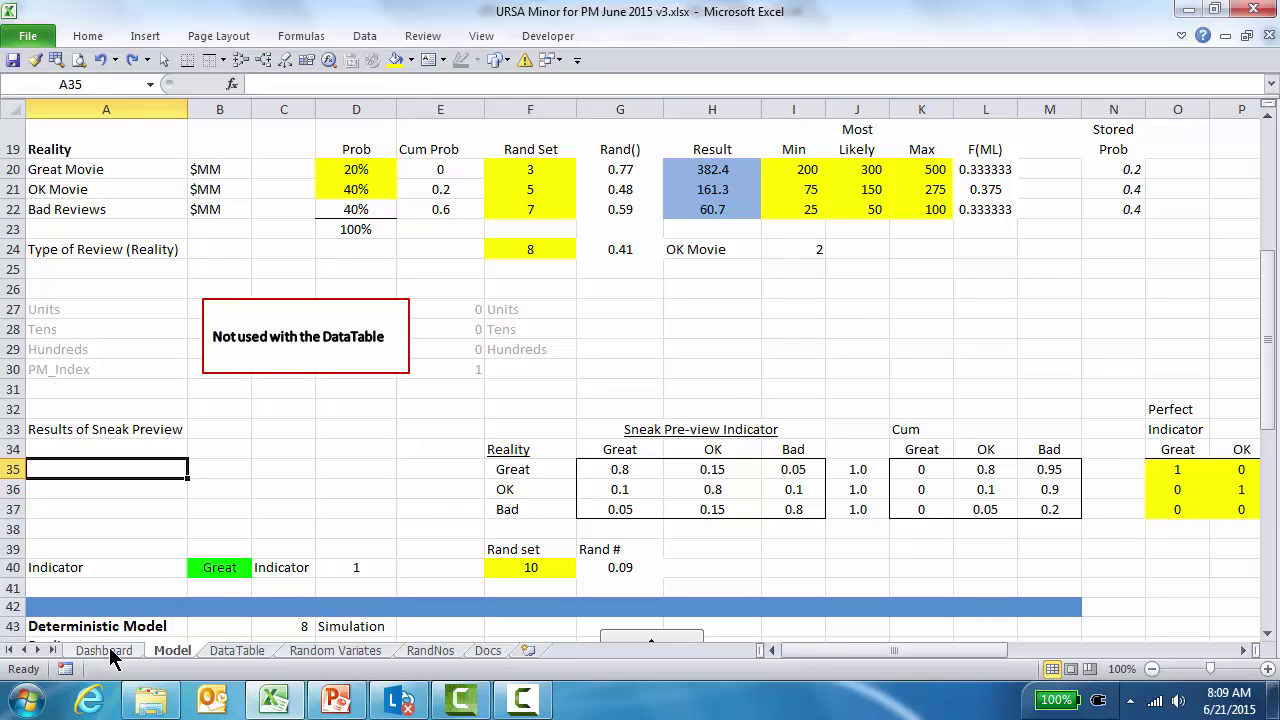
pyautogui.scroll(-4, 847, 558)
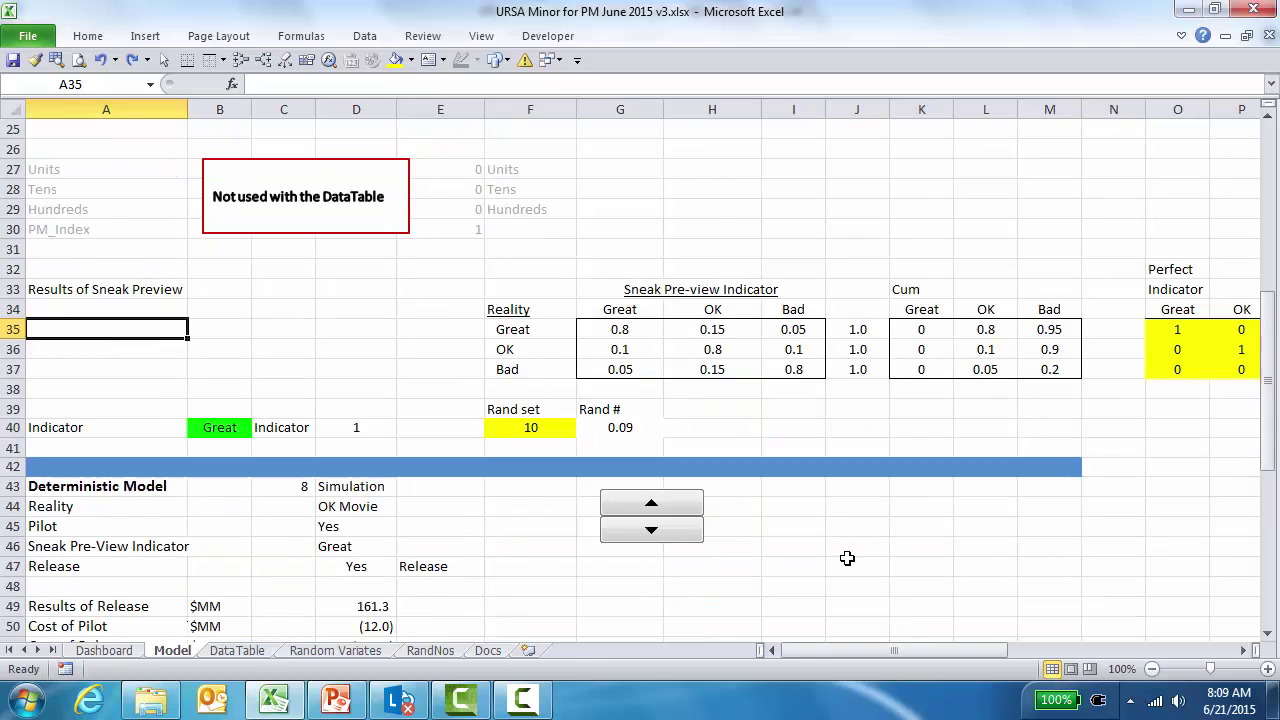
pyautogui.scroll(-1, 847, 558)
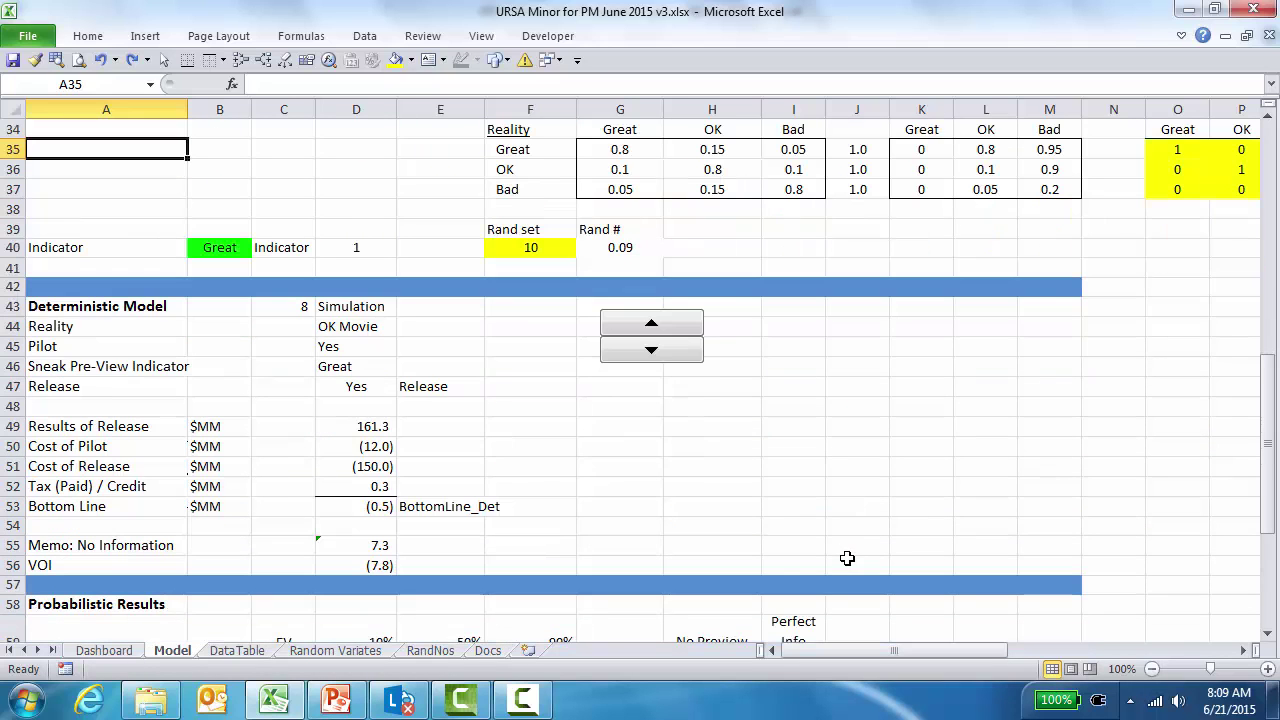
# Step: Inspect the Bin1 probability formula for Results of Release in the DataTable sheet's Histograms section
pyautogui.click(229, 651)
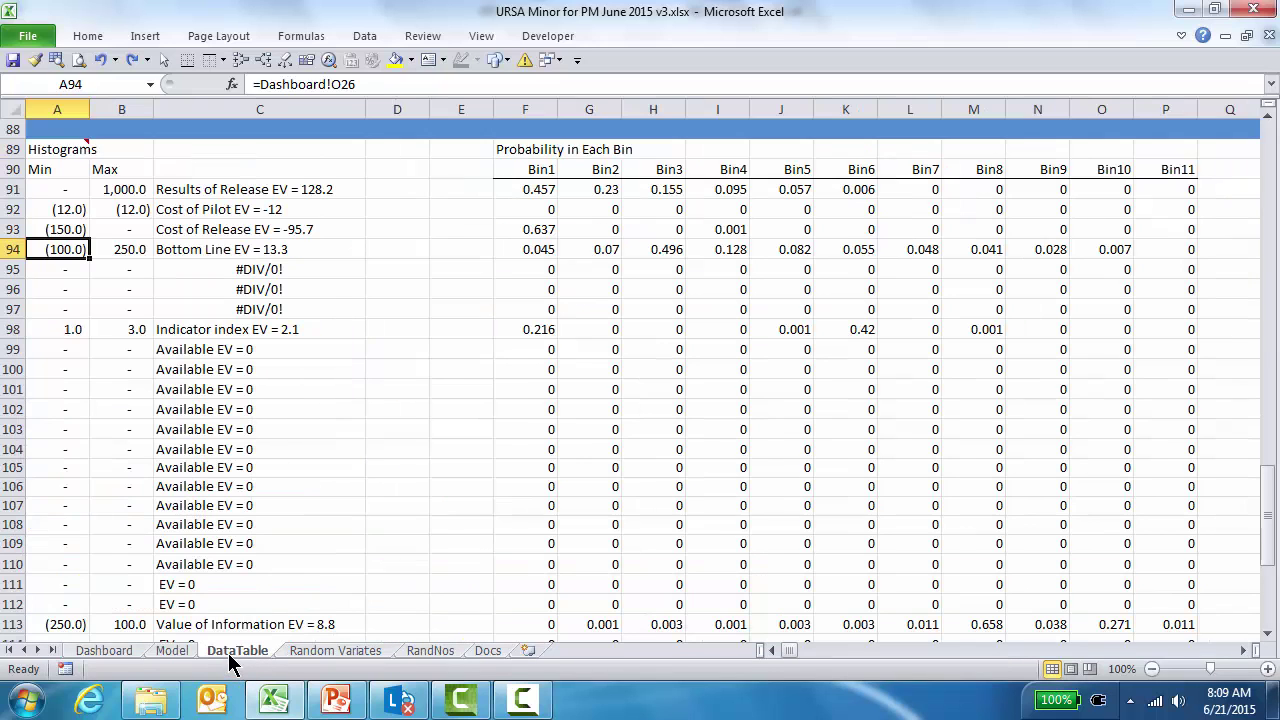
pyautogui.click(546, 191)
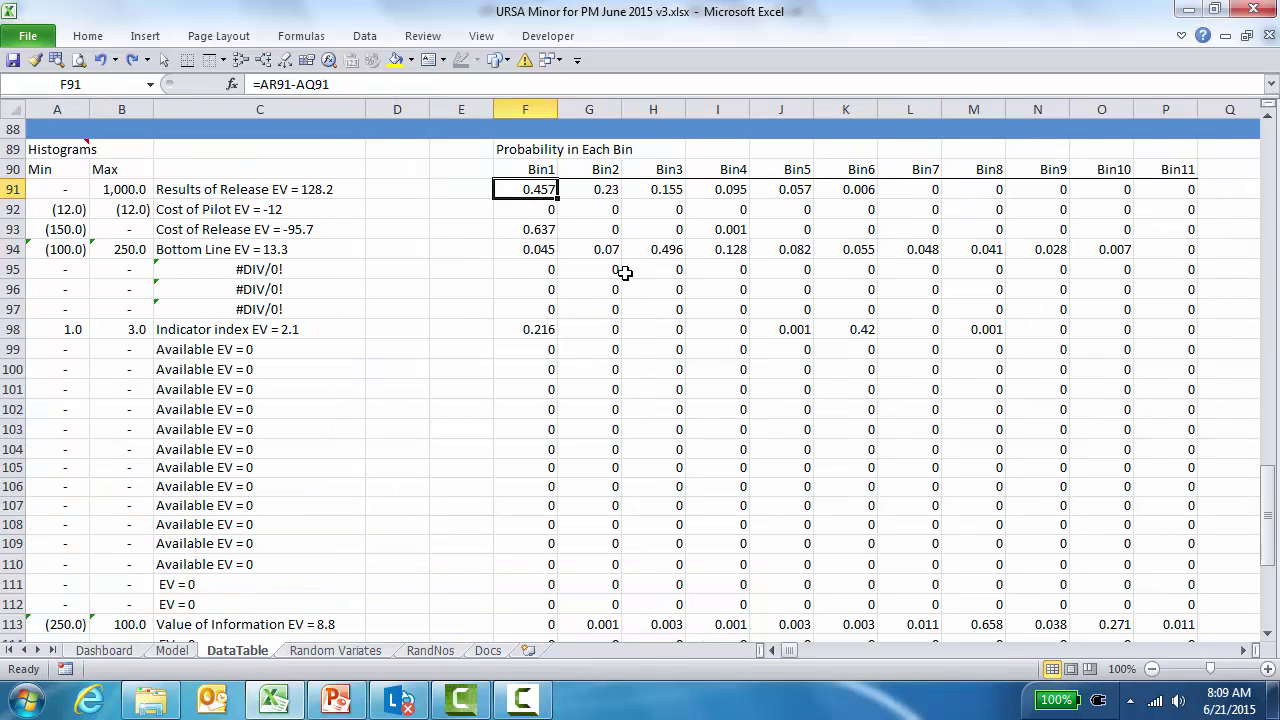
# Step: Inspect the formulas in the DataTable column row by row, from Results of Release in D3 to Indicator index in D10
pyautogui.scroll(20, 626, 268)
pyautogui.scroll(8, 626, 268)
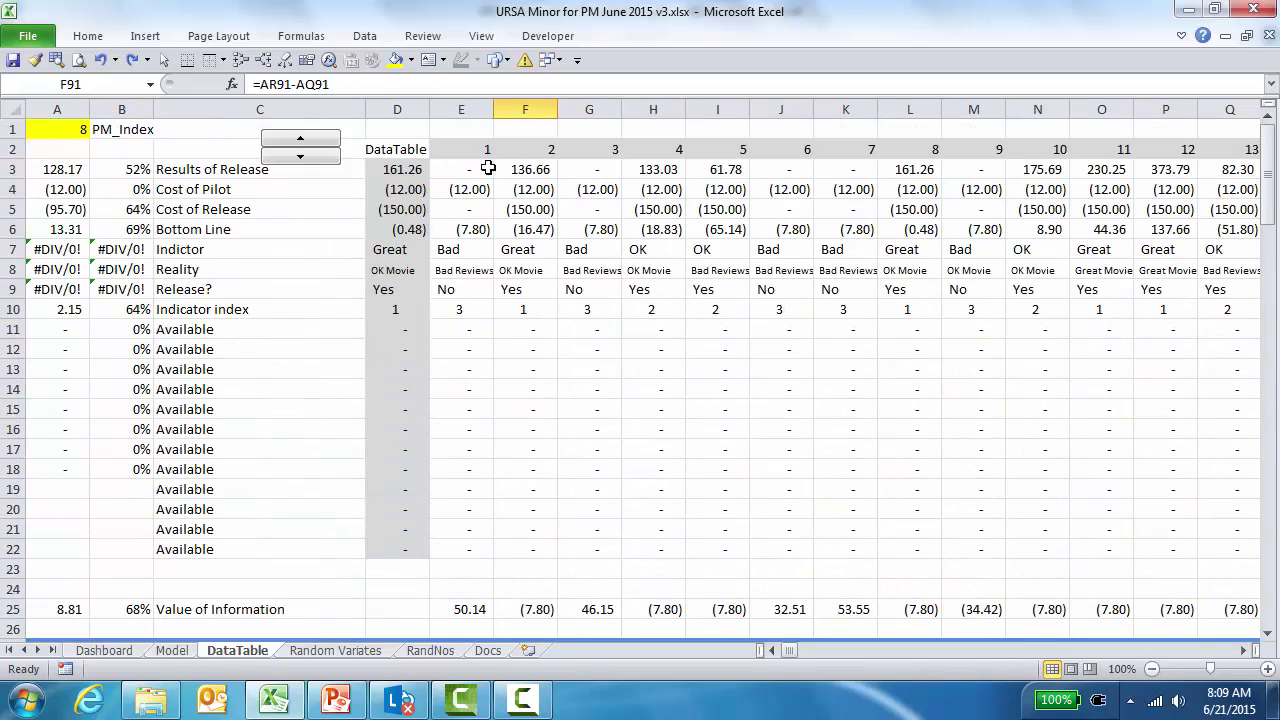
pyautogui.click(372, 162)
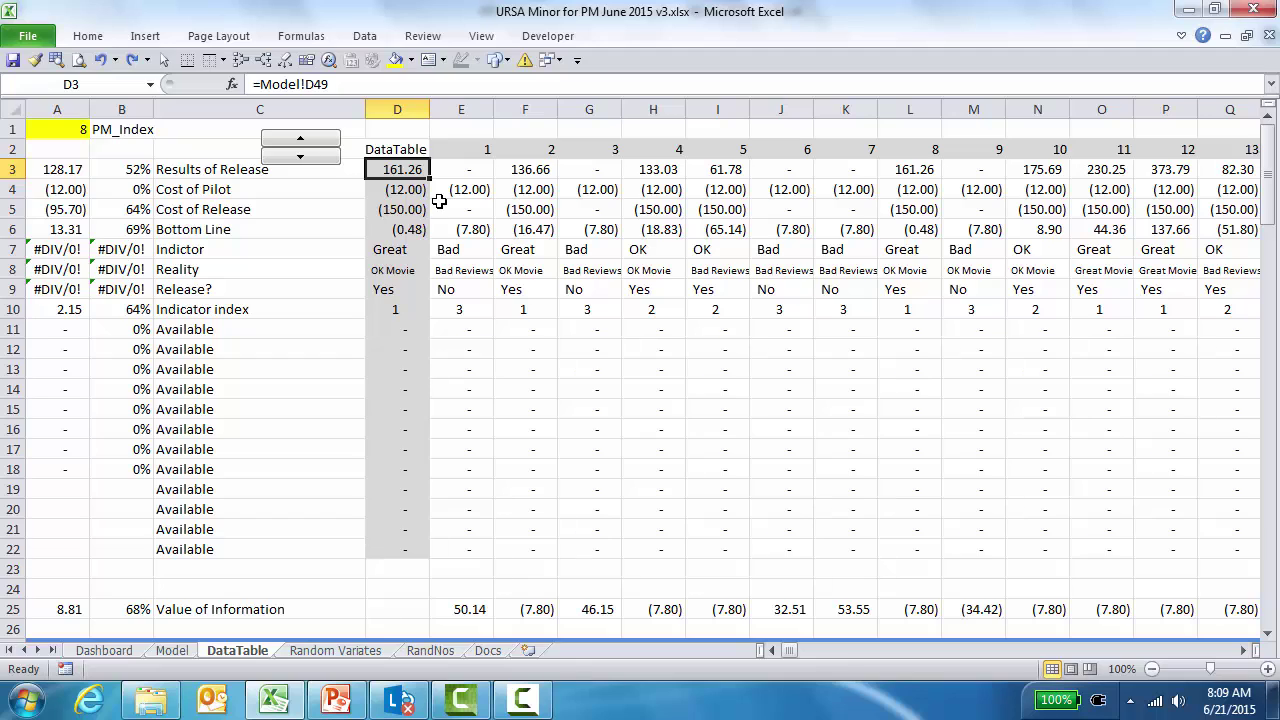
pyautogui.press('Down')
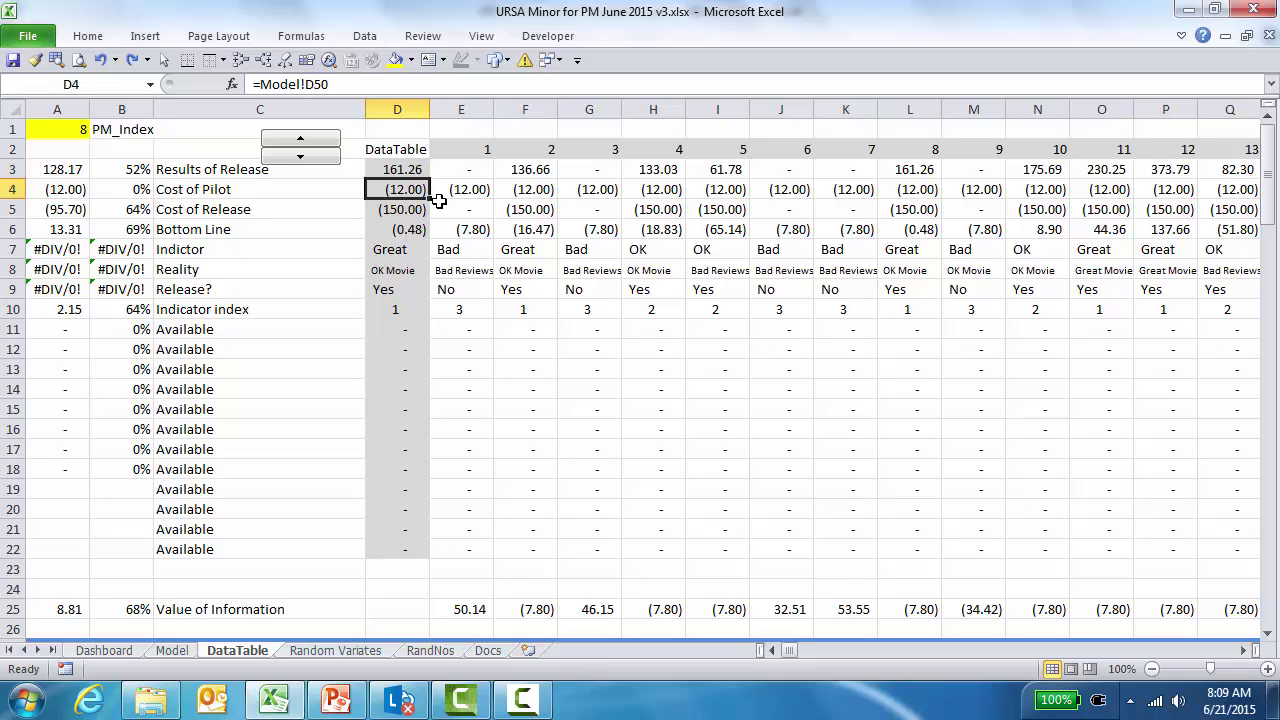
pyautogui.press('Down')
pyautogui.press('Down')
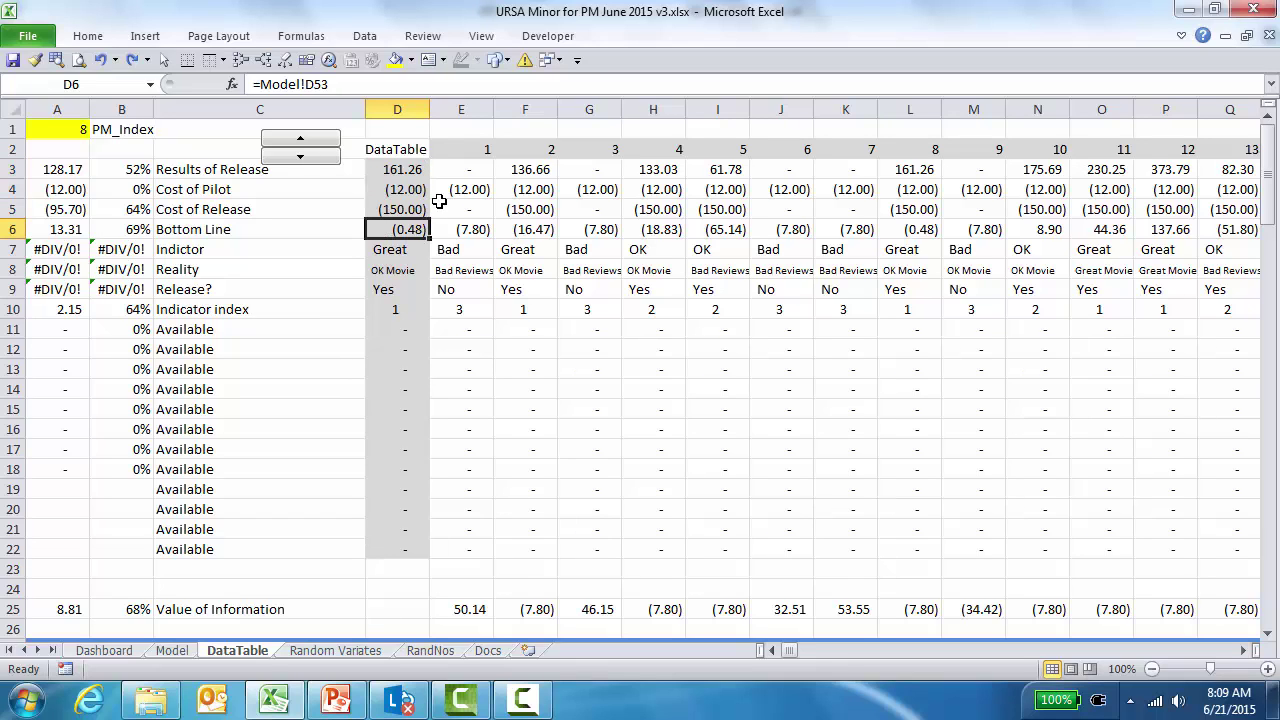
pyautogui.press('Down')
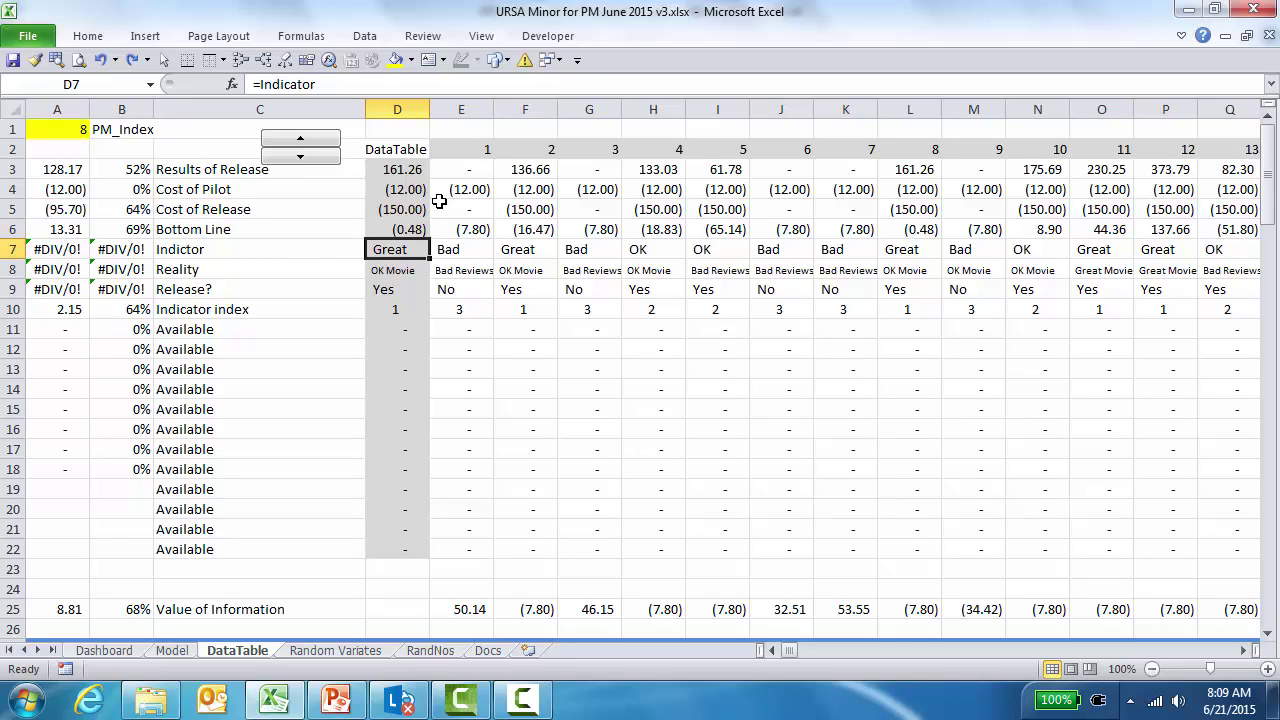
pyautogui.press('Down')
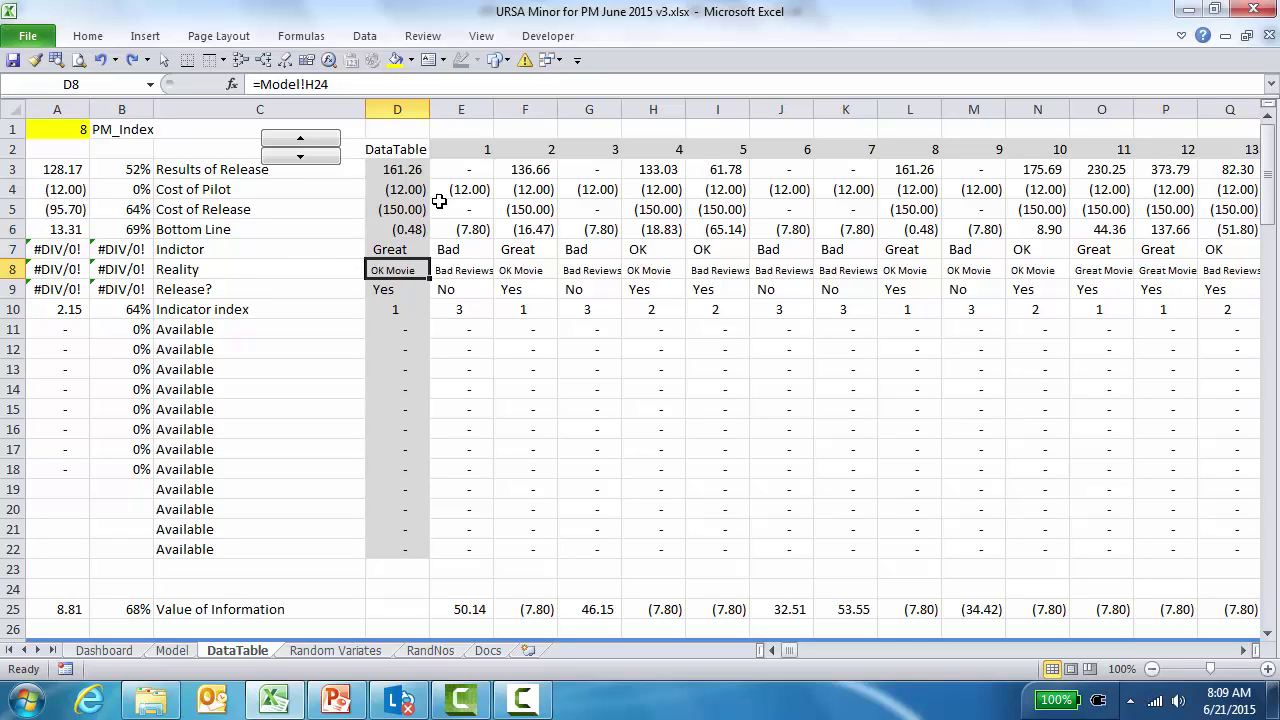
pyautogui.press('Down')
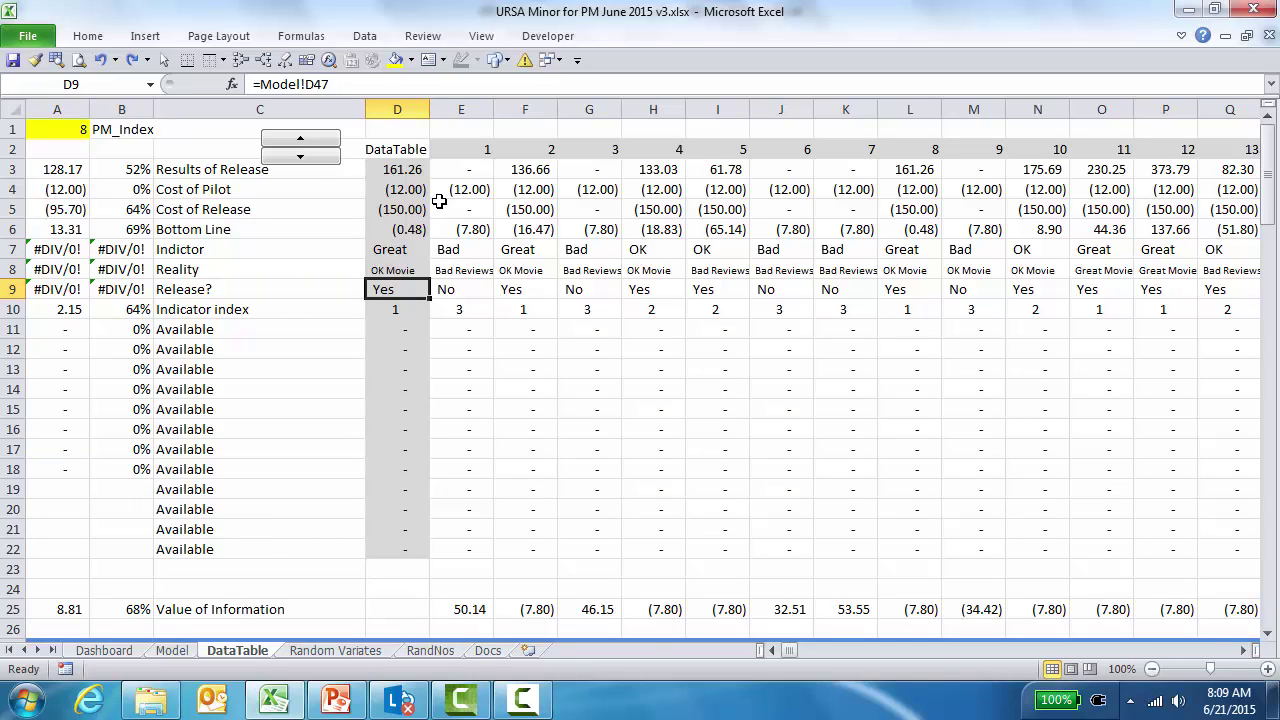
pyautogui.press('Down')
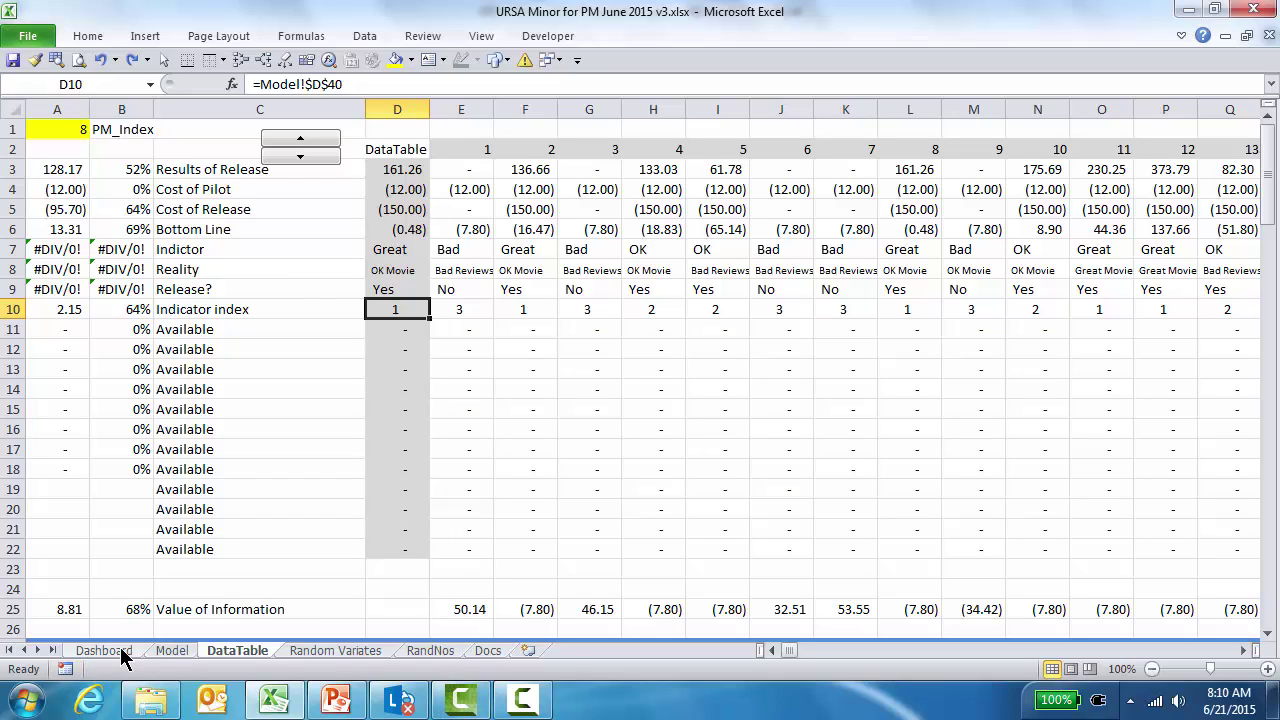
# Step: Go back to the Deterministic Model section on the Model sheet and select the empty cell J50
pyautogui.click(160, 651)
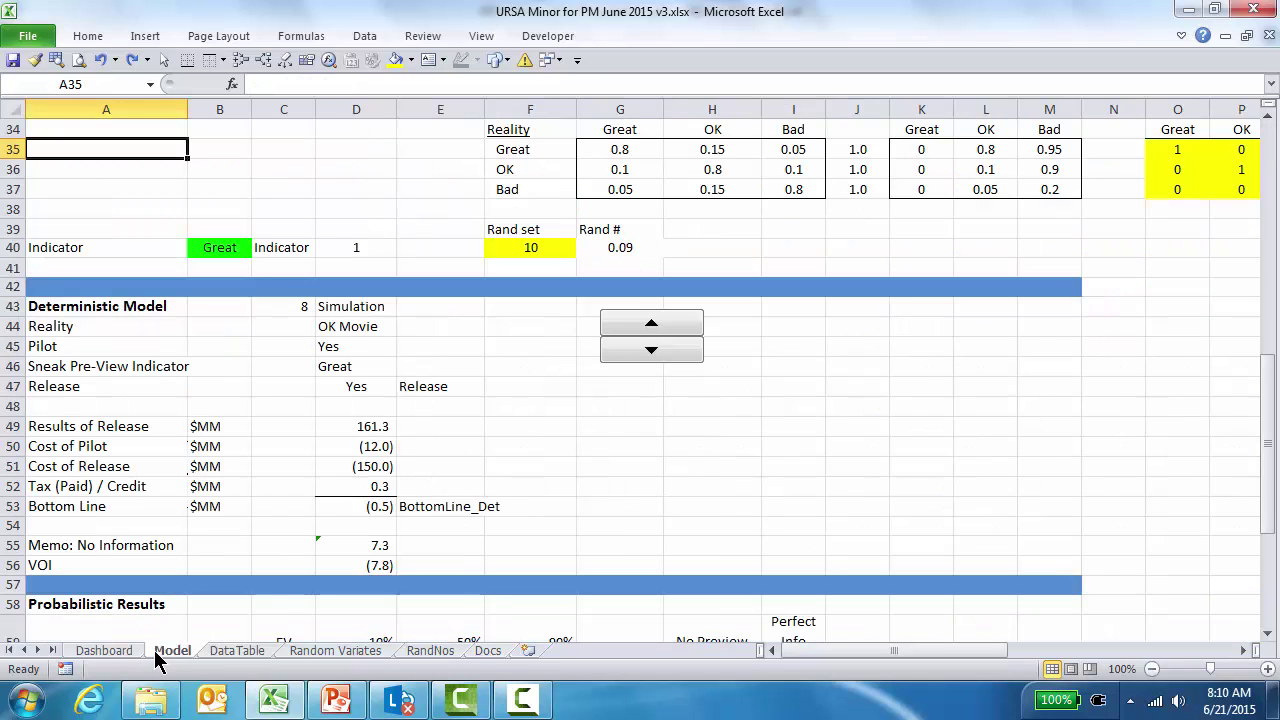
pyautogui.click(862, 448)
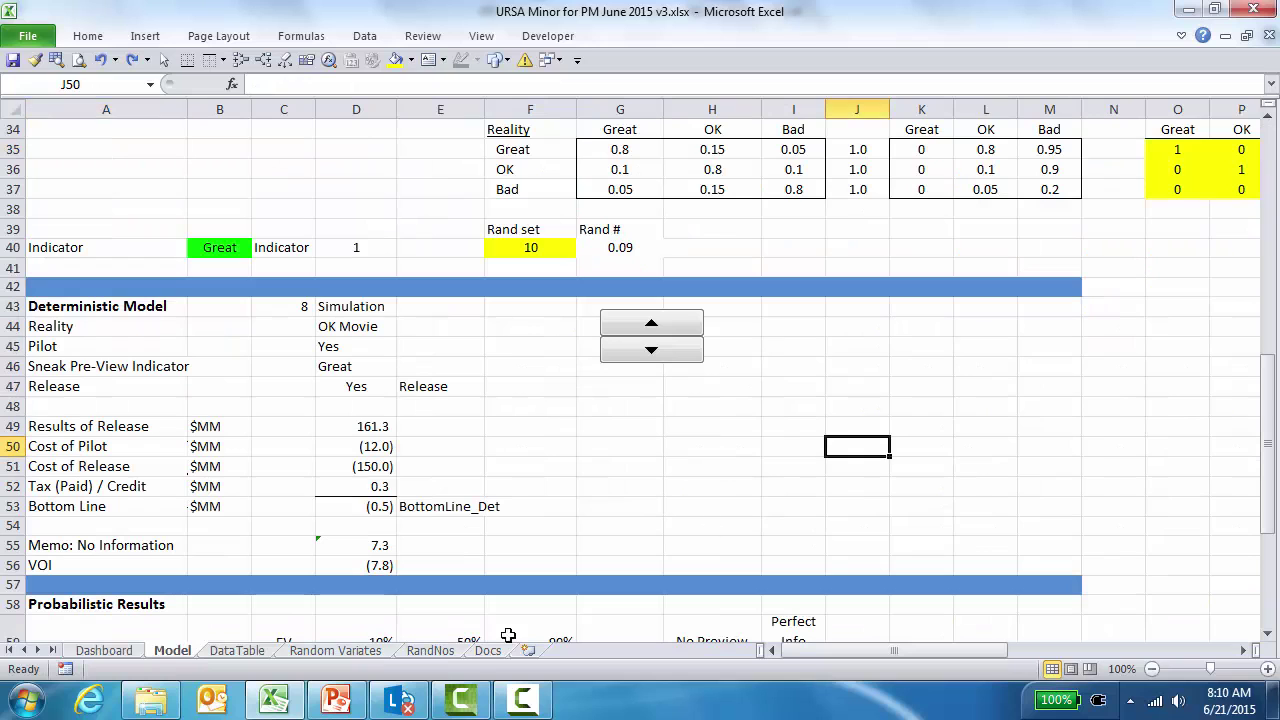
# Step: Switch to the URSA Minor presentation in PowerPoint and start the slide show at slide 8, "What did we learn?"
pyautogui.click(210, 702)
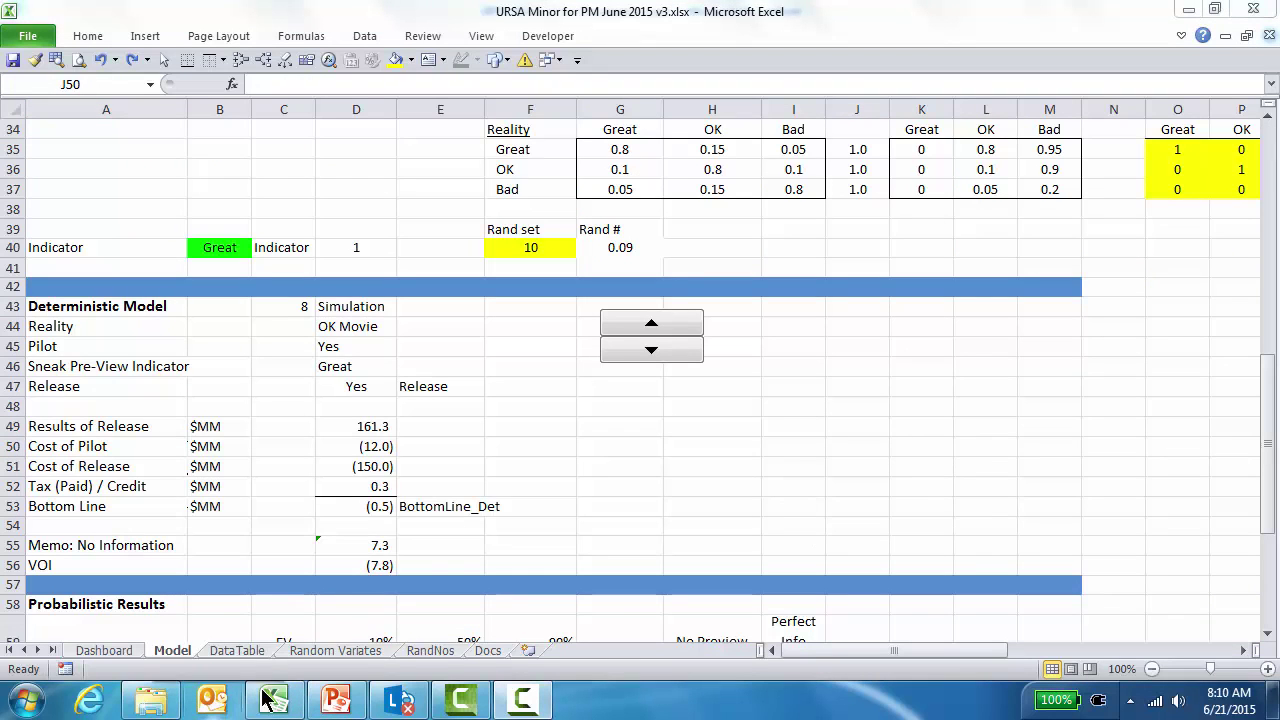
pyautogui.click(336, 700)
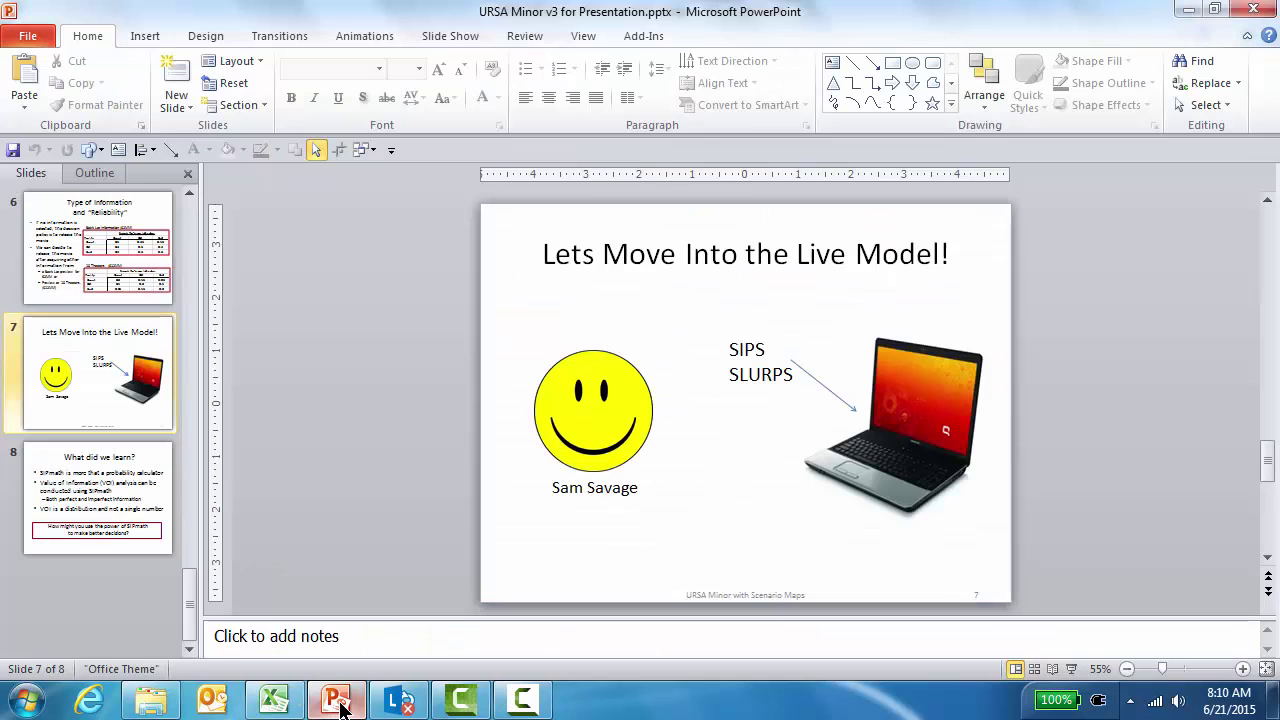
pyautogui.click(123, 485)
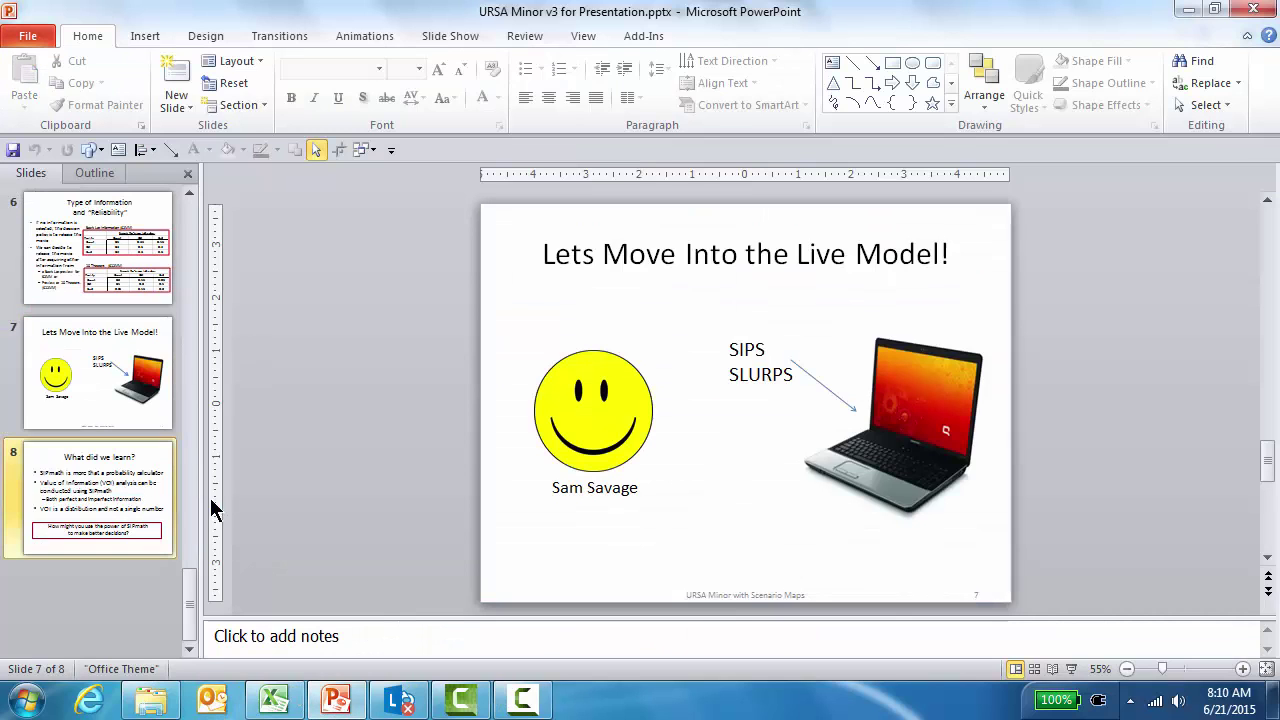
pyautogui.click(1071, 668)
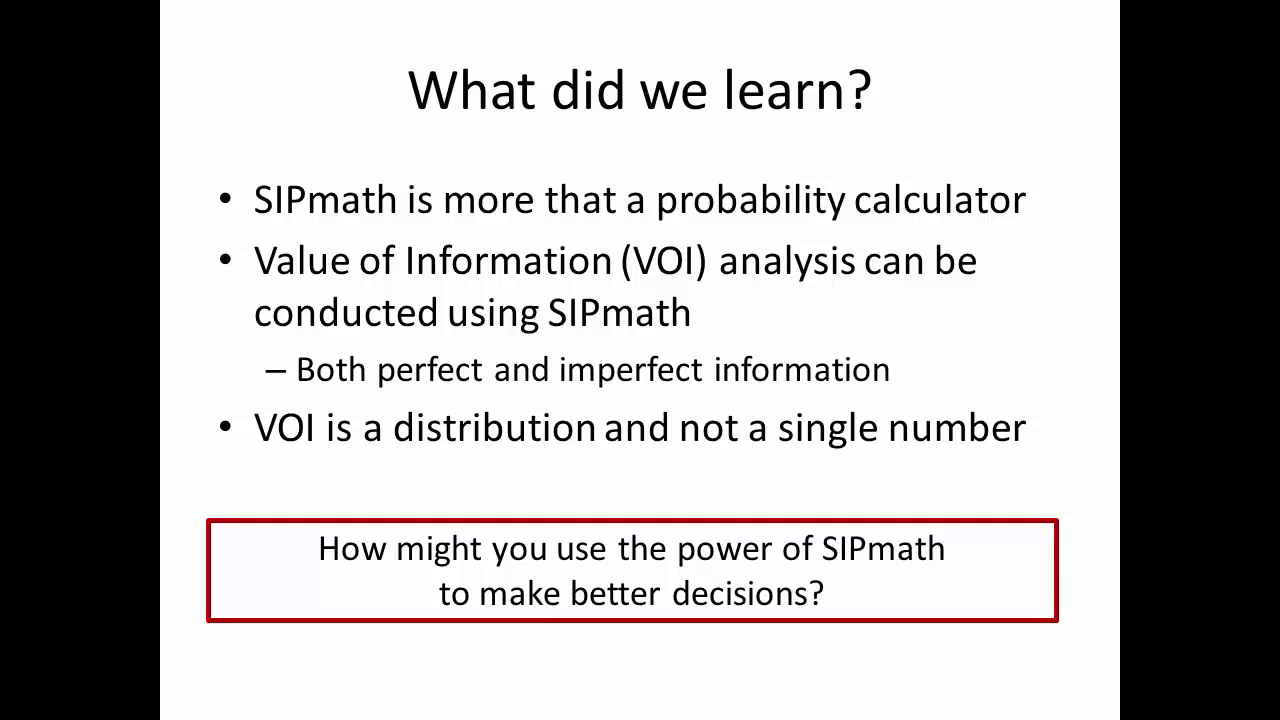